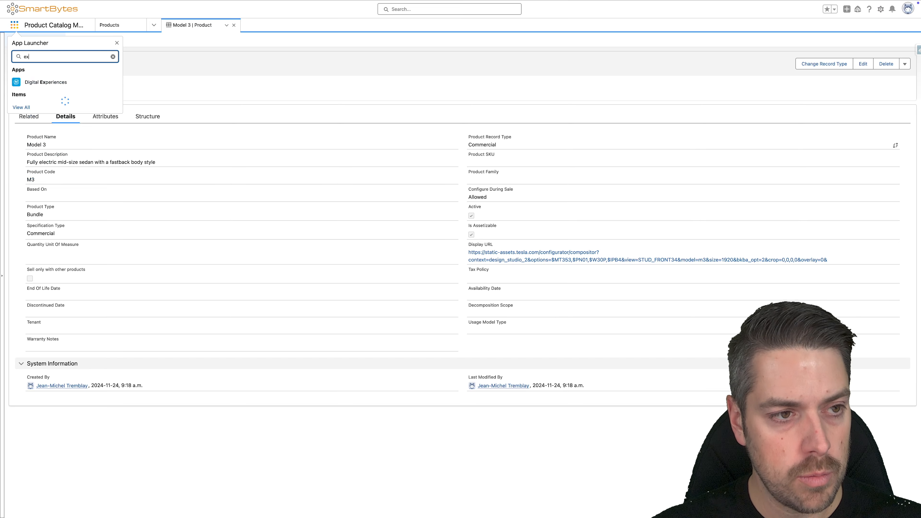
Step: Open the Default Rating Procedure expression set template and save it as a new rating procedure named Default Rating Procedure
{"action": "left_click", "coordinate": [51, 102]}
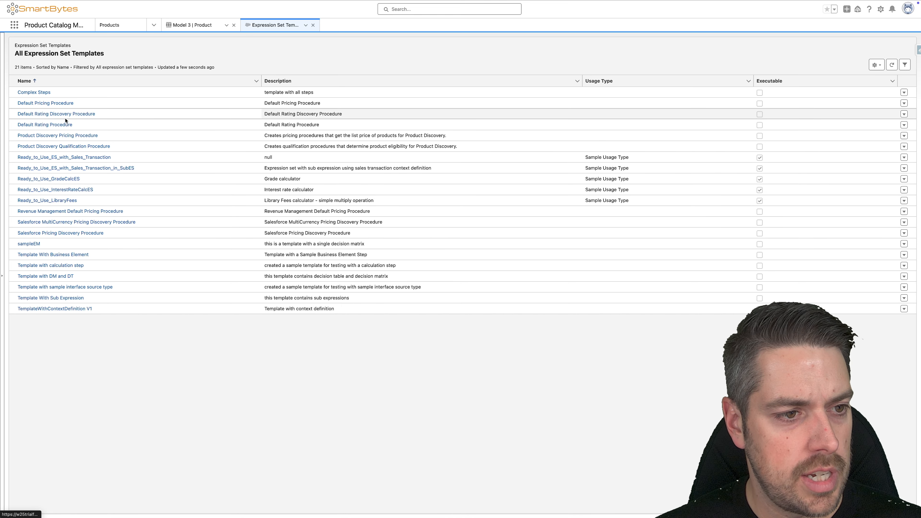
{"action": "left_click", "coordinate": [57, 125]}
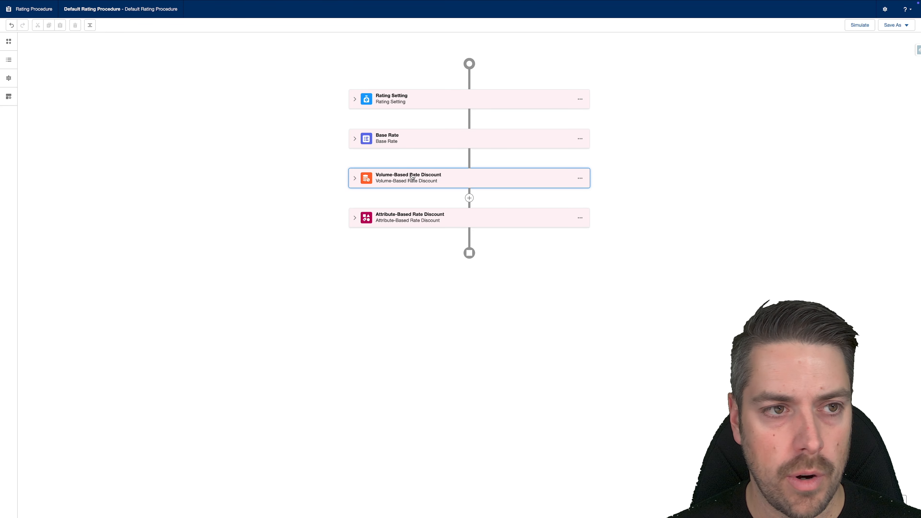
{"action": "left_click", "coordinate": [895, 25]}
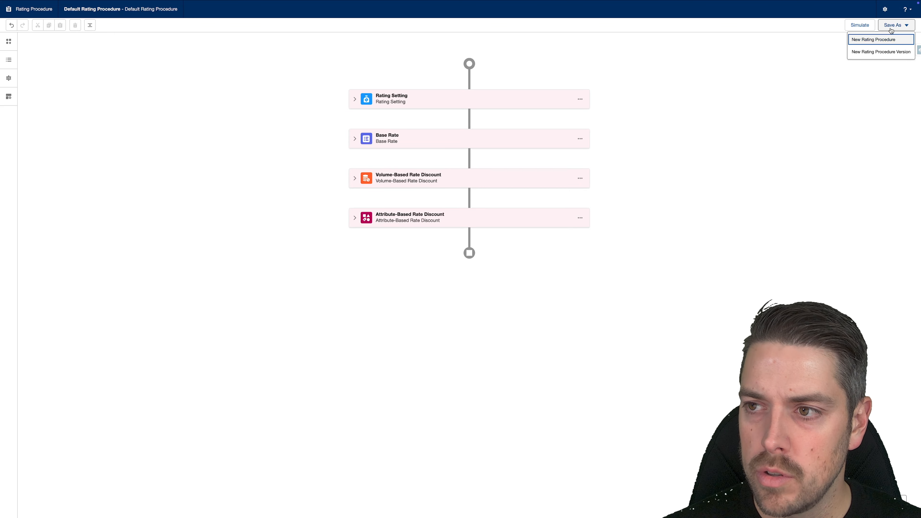
{"action": "left_click", "coordinate": [882, 39]}
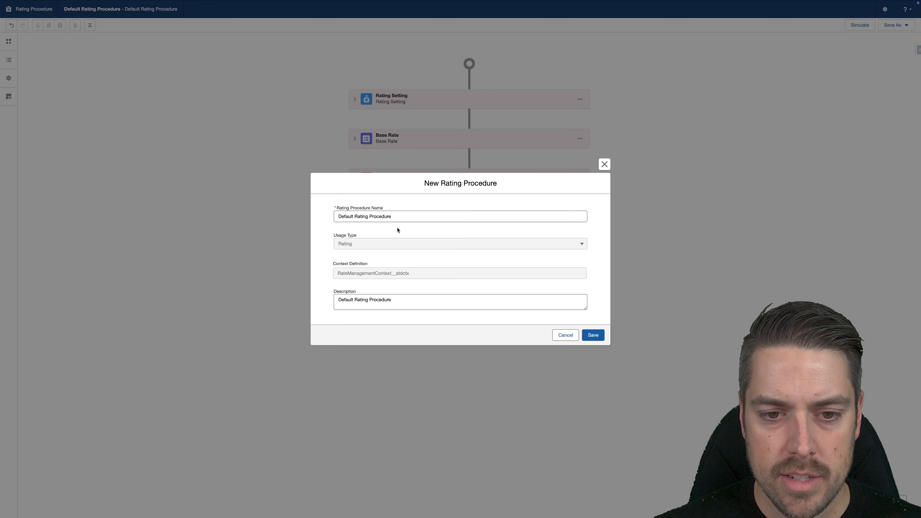
{"action": "left_click", "coordinate": [592, 337]}
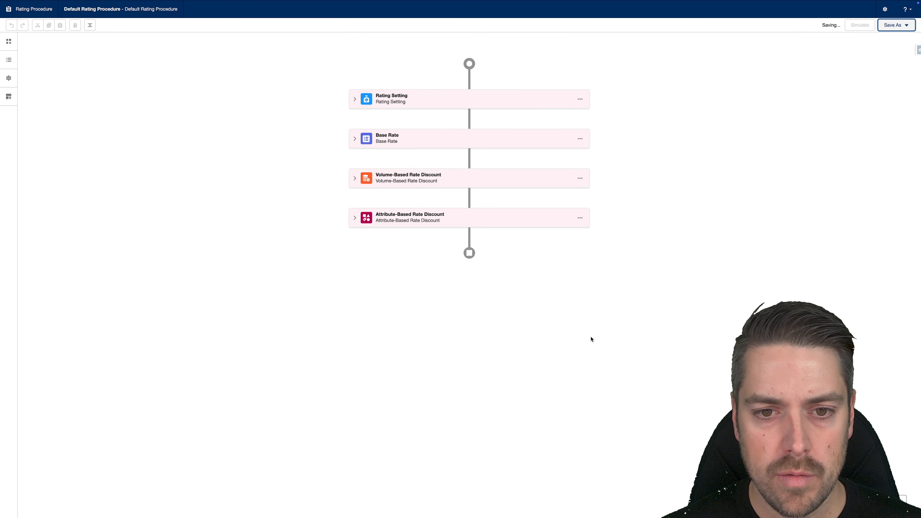
Step: Include the Rating Setting and Base Rate elements in the rating procedure's output
{"action": "left_click", "coordinate": [9, 96]}
{"action": "left_click", "coordinate": [8, 78]}
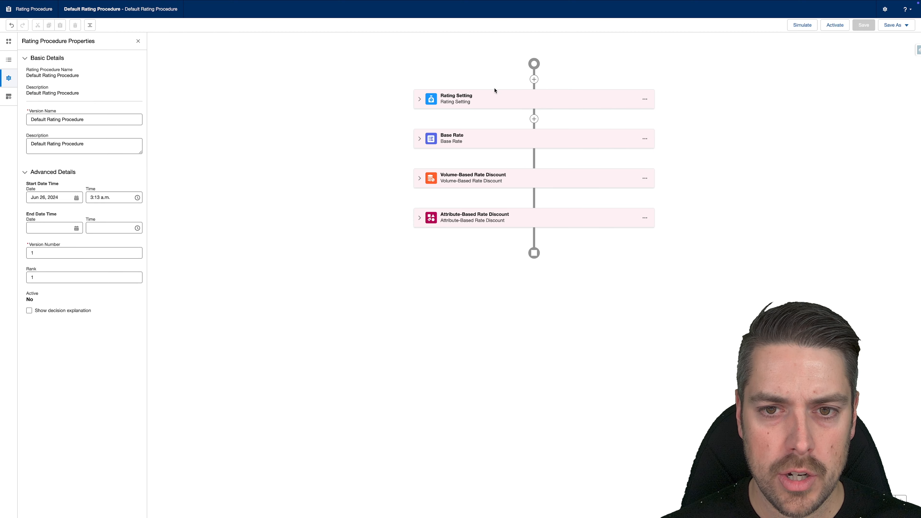
{"action": "left_click", "coordinate": [493, 98]}
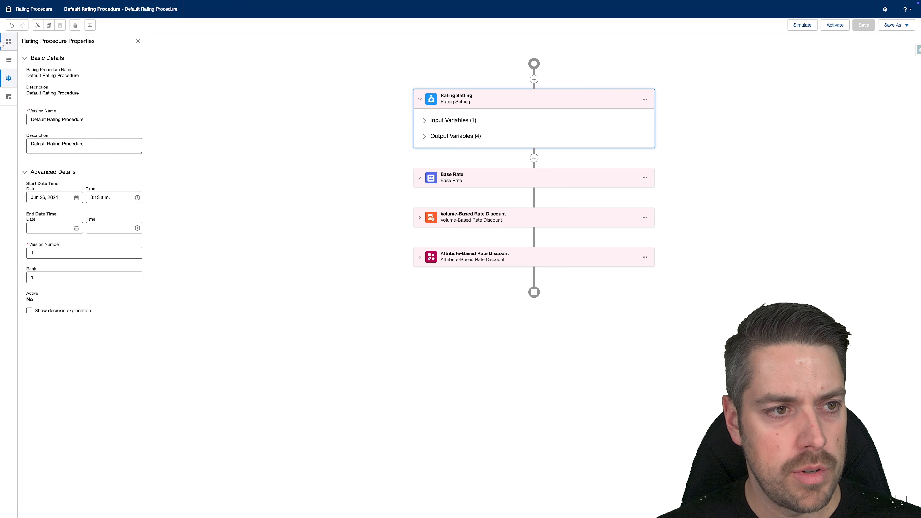
{"action": "left_click", "coordinate": [8, 96]}
{"action": "left_click", "coordinate": [25, 128]}
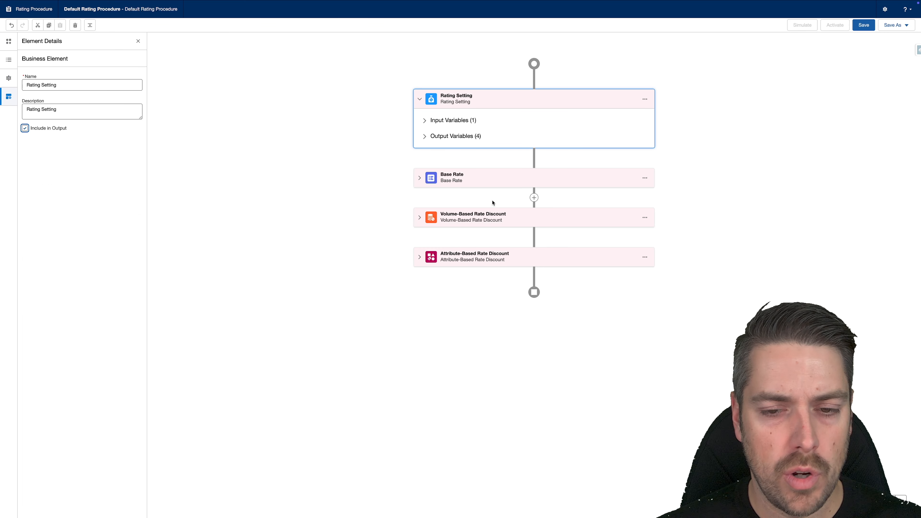
{"action": "left_click", "coordinate": [504, 179]}
{"action": "left_click", "coordinate": [52, 128]}
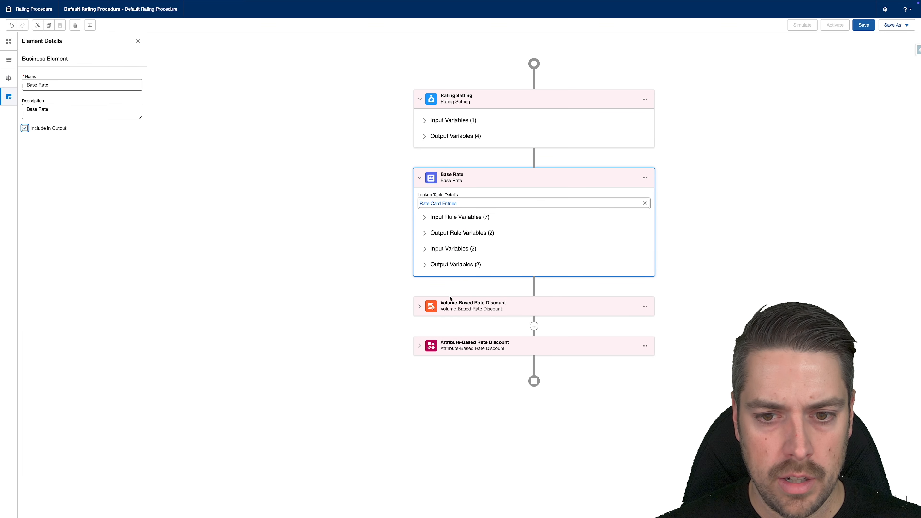
Step: Include the Volume-Based and Attribute-Based Rate Discount elements in the output, and save and activate the rating procedure
{"action": "left_click", "coordinate": [457, 306]}
{"action": "left_click", "coordinate": [25, 128]}
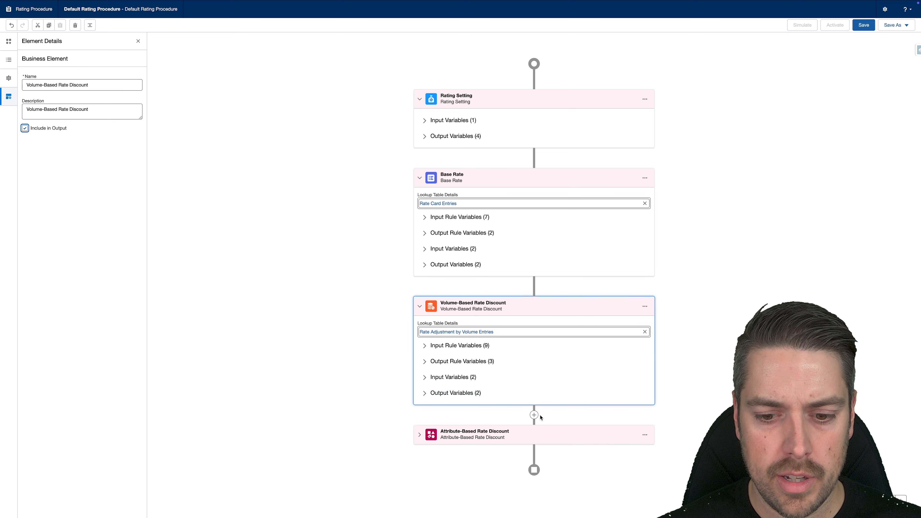
{"action": "left_click", "coordinate": [540, 431]}
{"action": "left_click", "coordinate": [25, 129]}
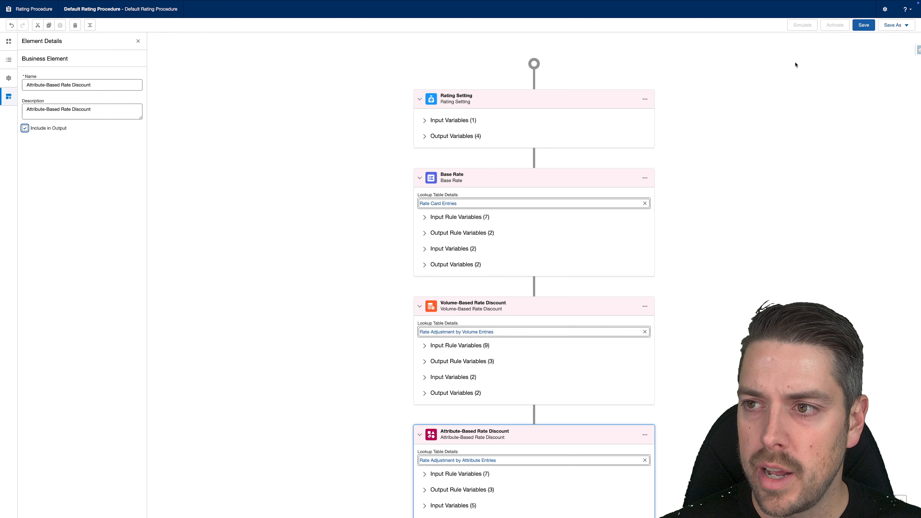
{"action": "left_click", "coordinate": [861, 29]}
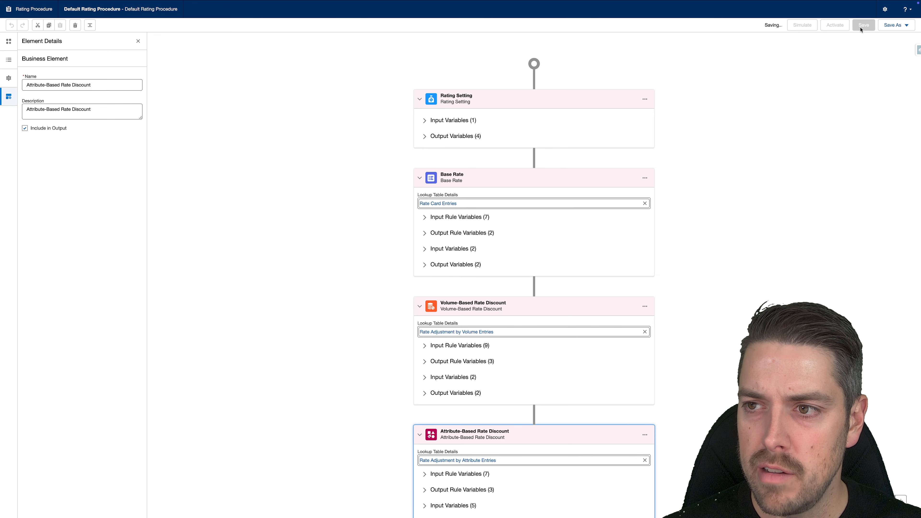
{"action": "left_click", "coordinate": [833, 26]}
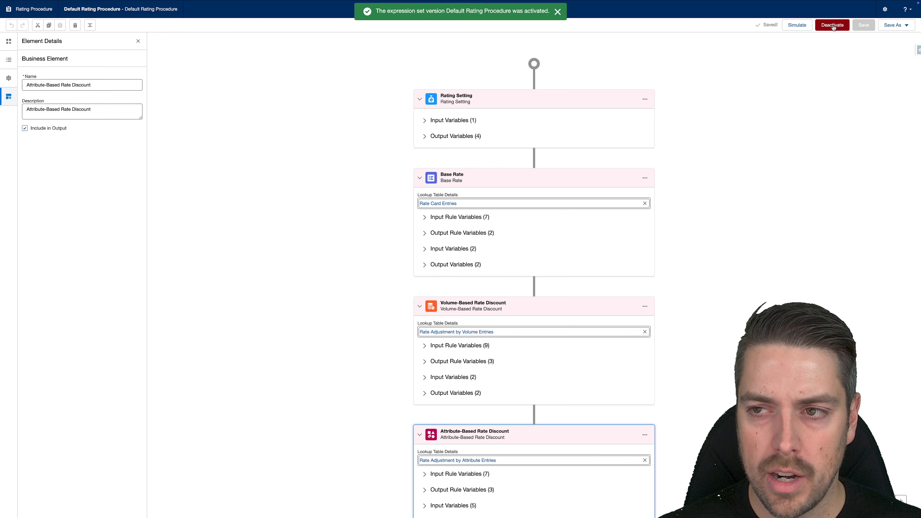
Step: Open the Default Rating Discovery Procedure template and save it as a new rating discovery procedure with the same name
{"action": "mouse_move", "coordinate": [67, 20]}
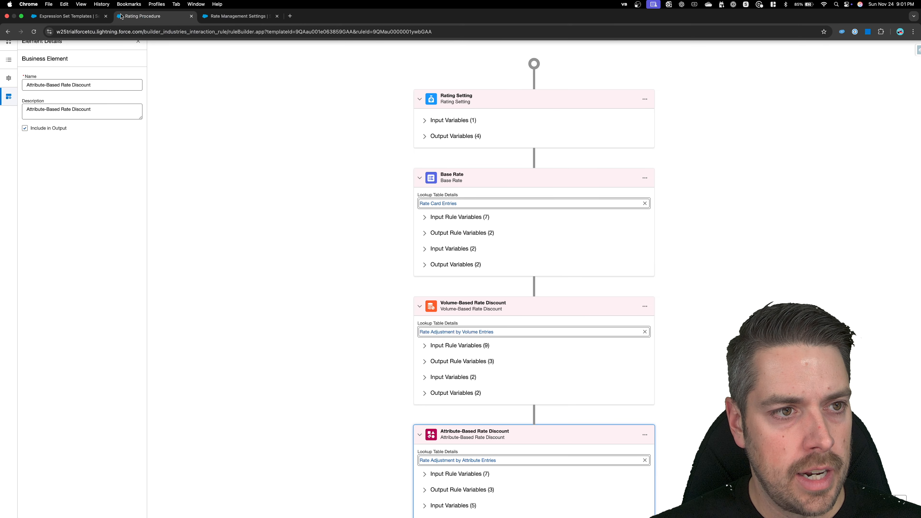
{"action": "left_click", "coordinate": [67, 20]}
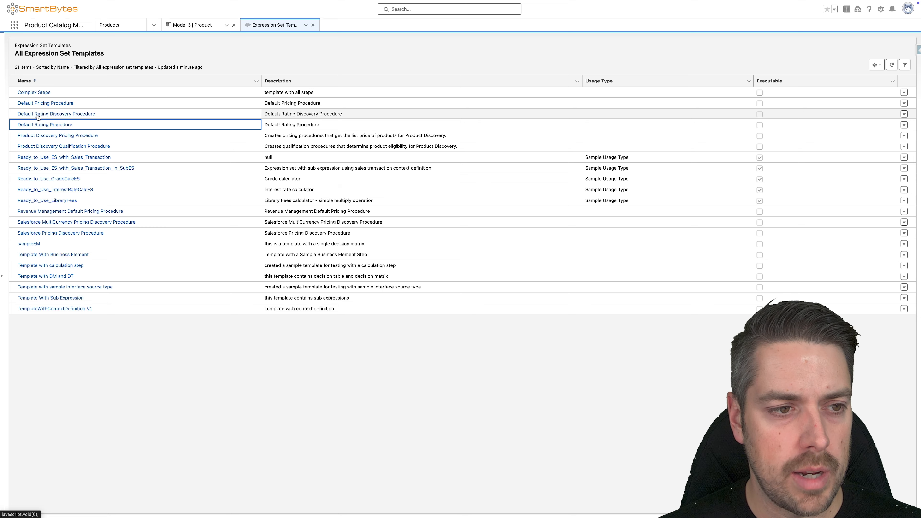
{"action": "left_click", "coordinate": [37, 114]}
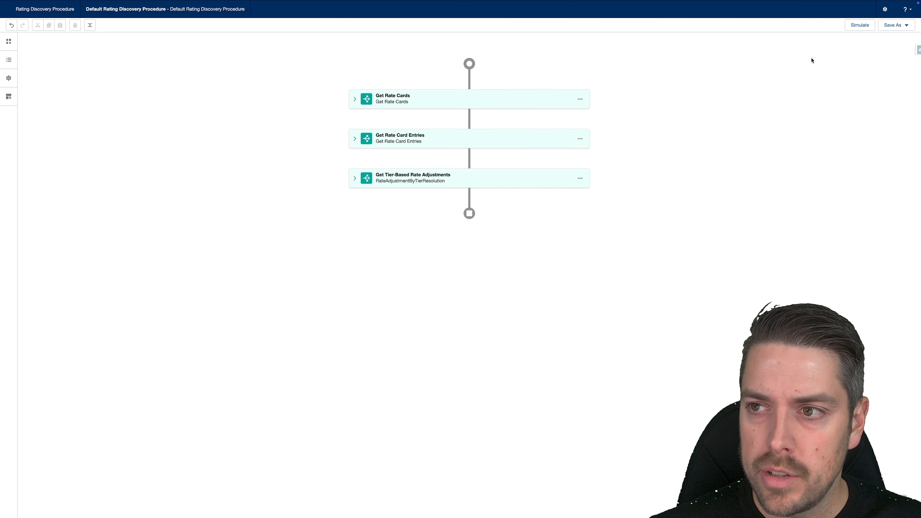
{"action": "left_click", "coordinate": [904, 25]}
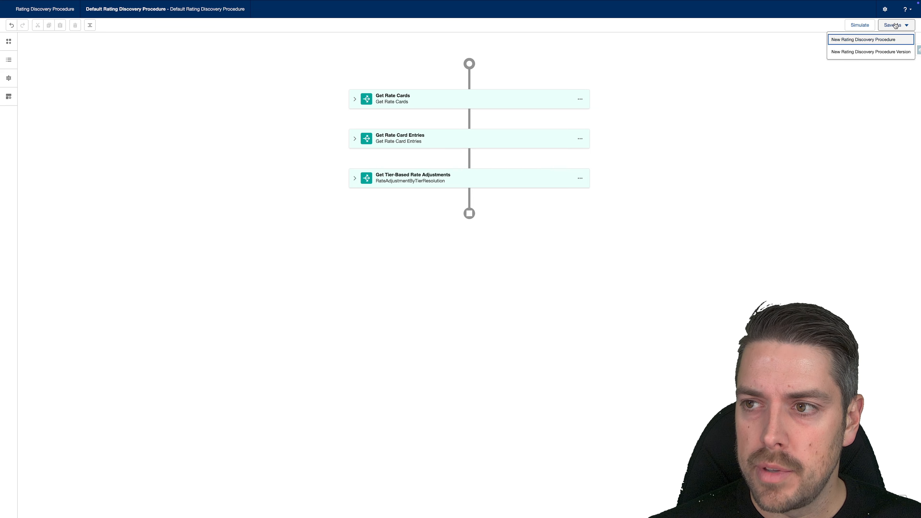
{"action": "left_click", "coordinate": [851, 41]}
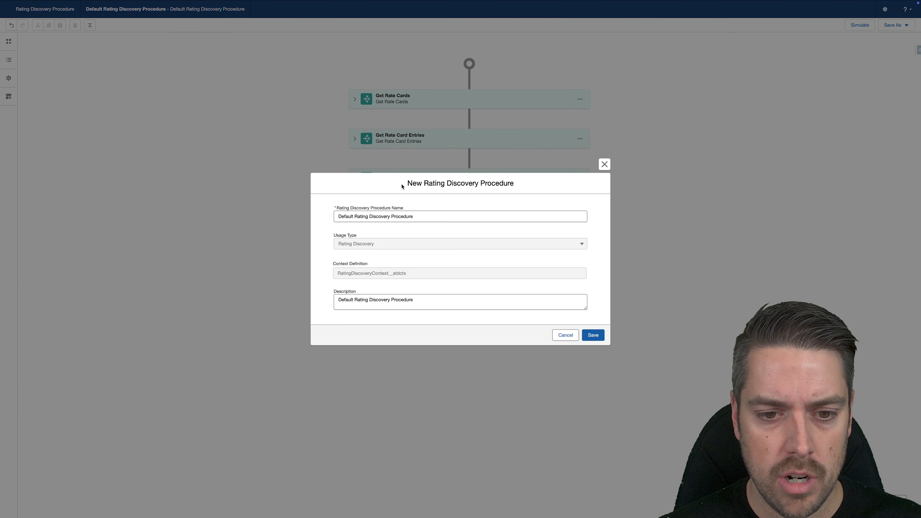
{"action": "left_click", "coordinate": [592, 335]}
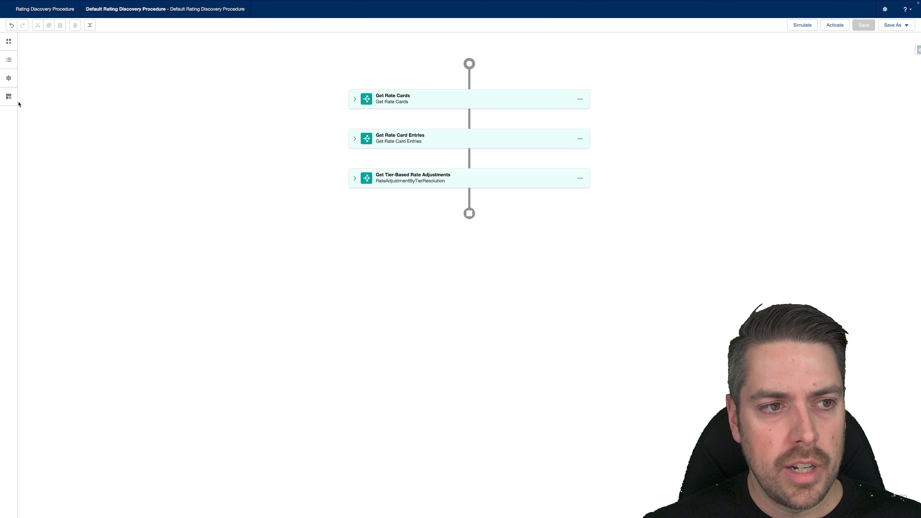
Step: Include the Get Rate Cards, Get Rate Card Entries and Get Tier-Based Rate Adjustments elements in the output, and save and activate the rating discovery procedure
{"action": "left_click", "coordinate": [9, 97]}
{"action": "left_click", "coordinate": [2, 78]}
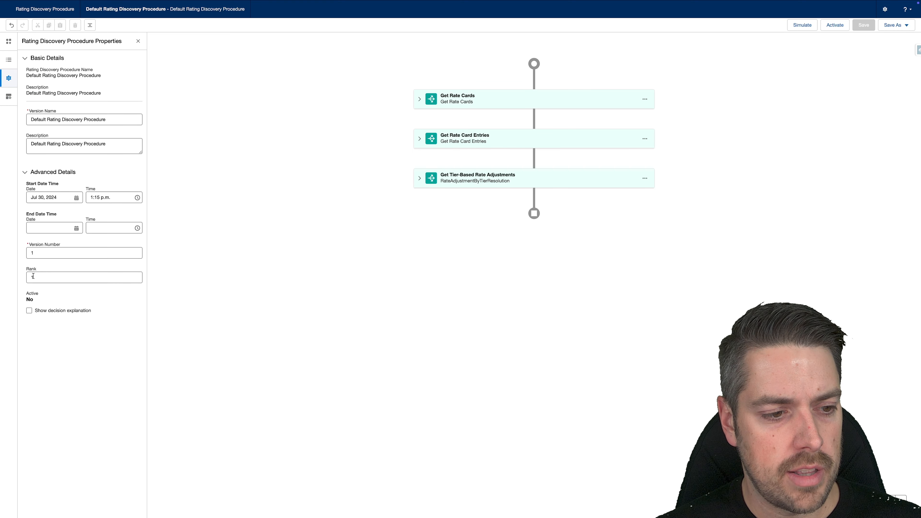
{"action": "left_click", "coordinate": [507, 106]}
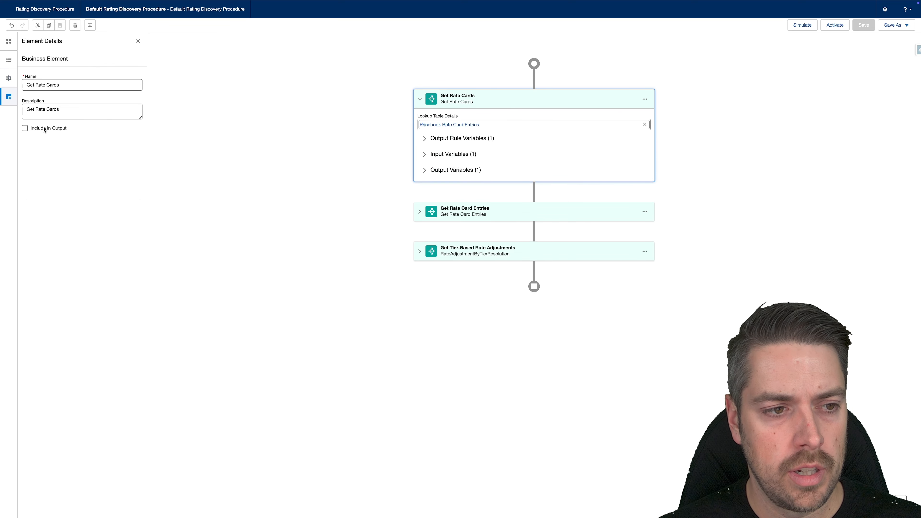
{"action": "left_click", "coordinate": [43, 128]}
{"action": "left_click", "coordinate": [504, 215]}
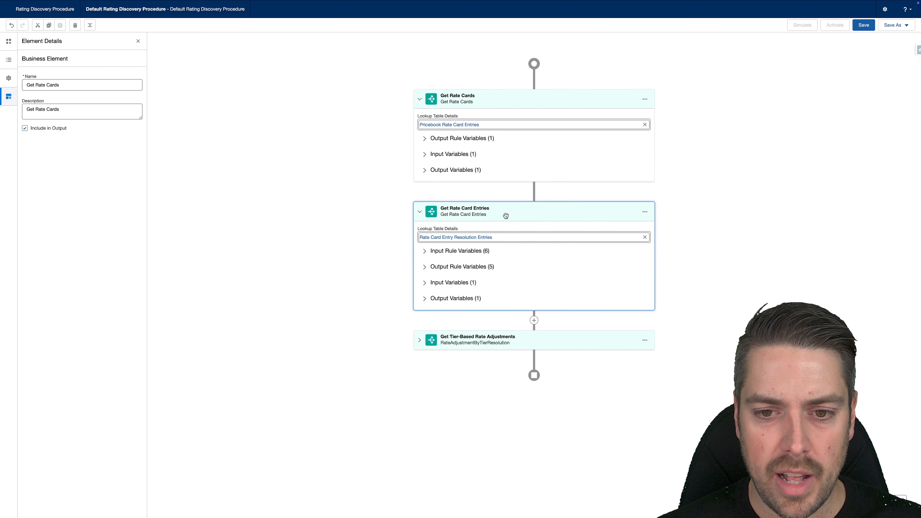
{"action": "left_click", "coordinate": [514, 337]}
{"action": "left_click", "coordinate": [866, 26]}
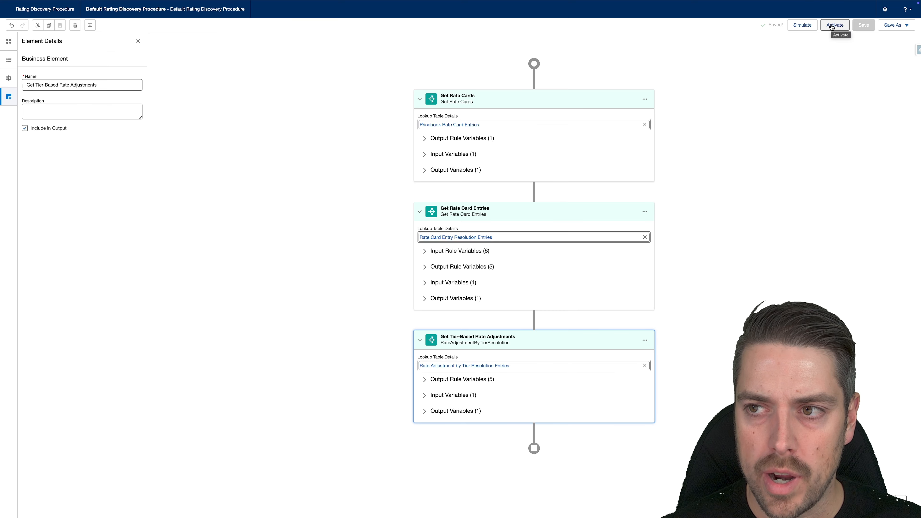
{"action": "left_click", "coordinate": [831, 25]}
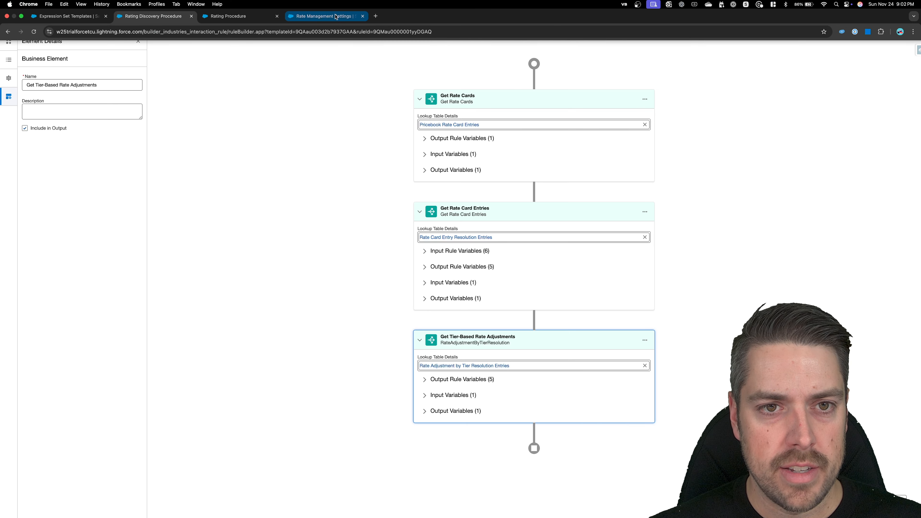
Step: In the Setup area's Revenue Settings, set the default usage rating procedure to Default Rating Discovery Procedure
{"action": "left_click", "coordinate": [325, 9]}
{"action": "left_click", "coordinate": [44, 49]}
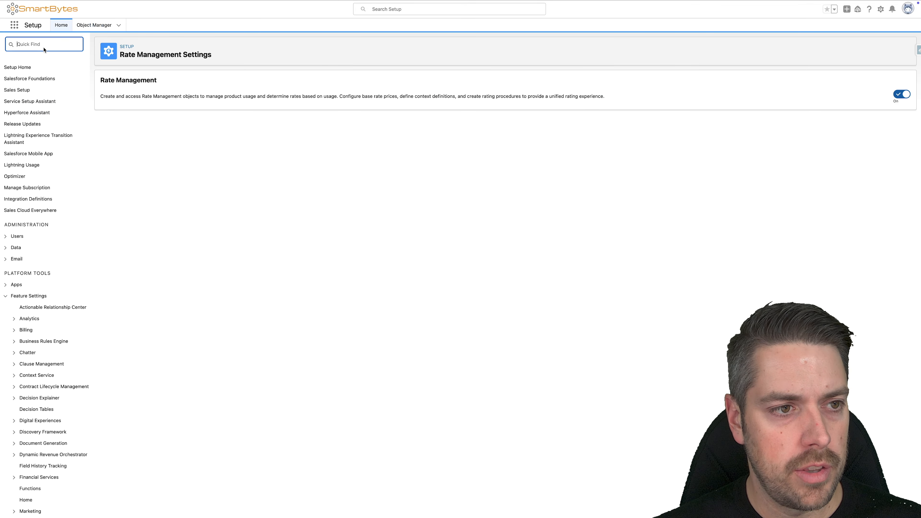
{"action": "type", "text": "revenue s"}
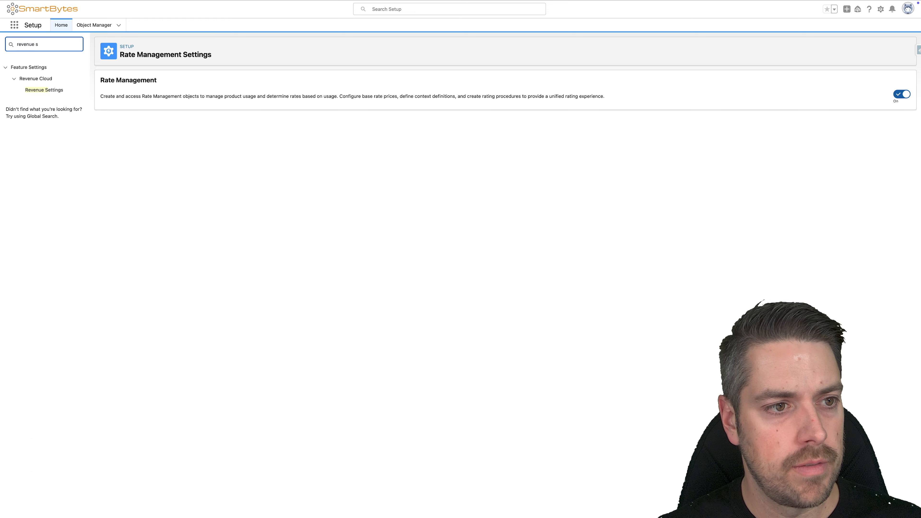
{"action": "left_click", "coordinate": [52, 90]}
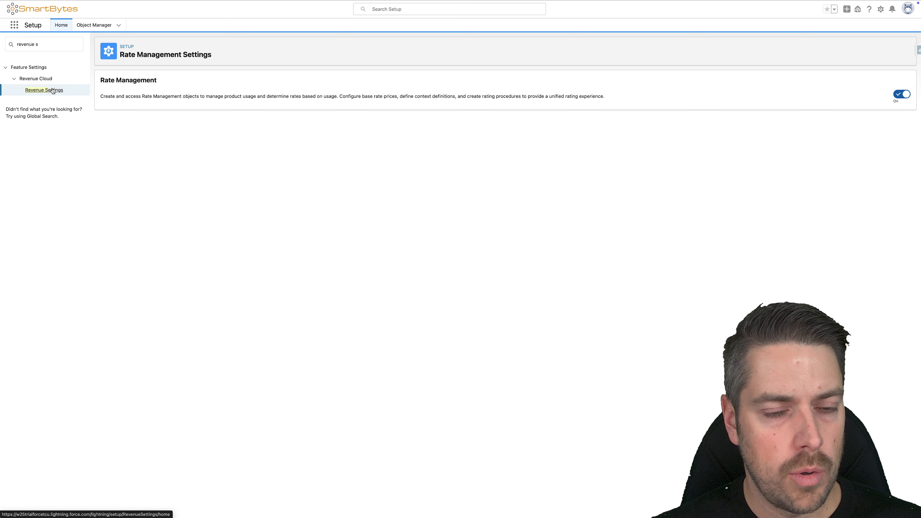
{"action": "scroll", "coordinate": [238, 245], "scroll_direction": "down", "scroll_amount": 10}
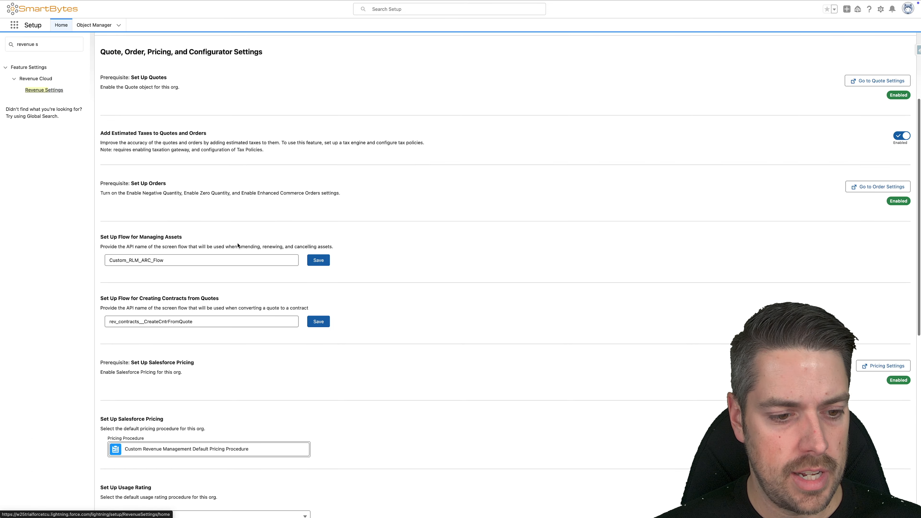
{"action": "scroll", "coordinate": [238, 246], "scroll_direction": "down", "scroll_amount": 3}
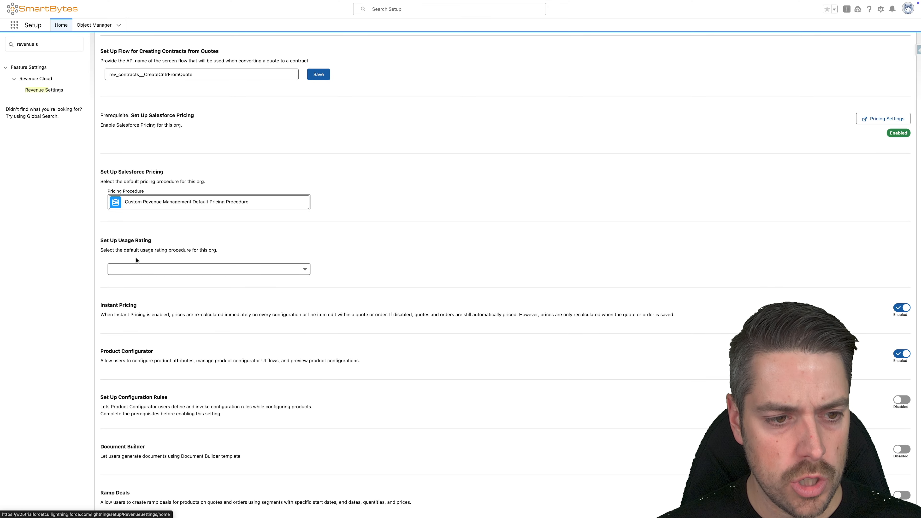
{"action": "left_click", "coordinate": [220, 270]}
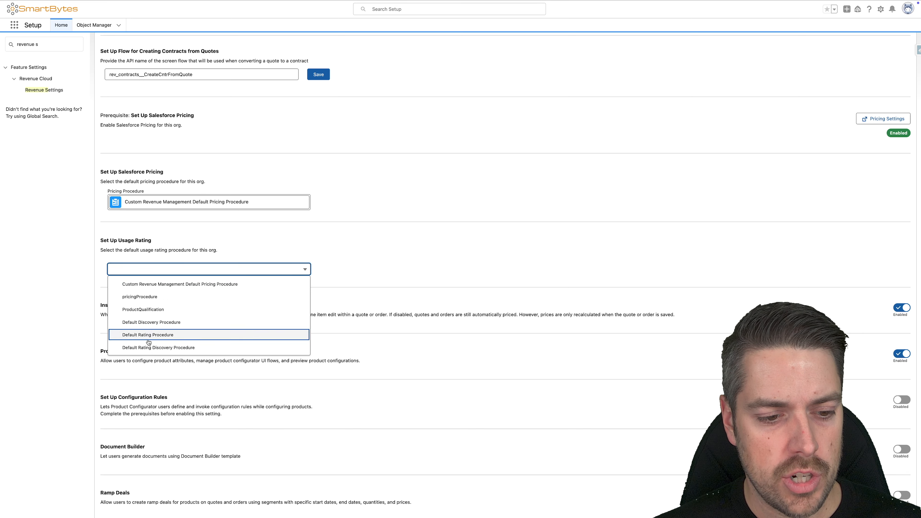
{"action": "left_click", "coordinate": [167, 348]}
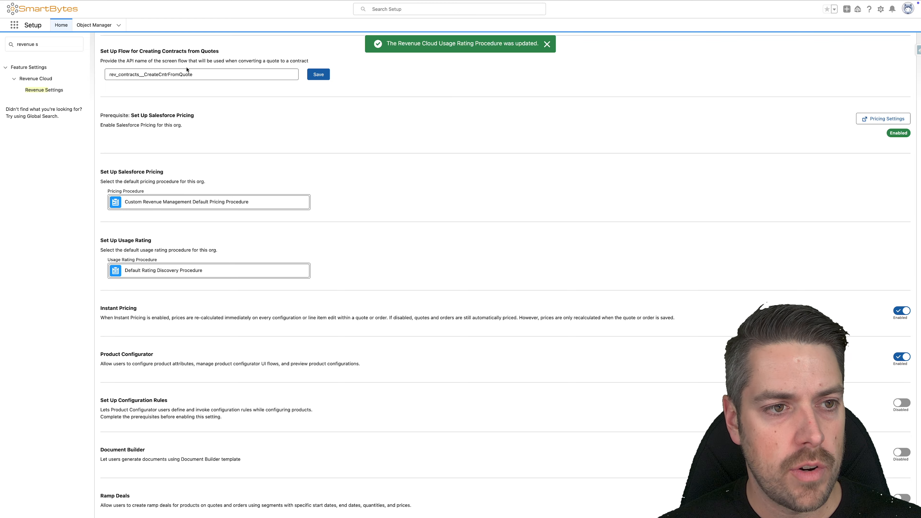
{"action": "scroll", "coordinate": [187, 69], "scroll_direction": "up", "scroll_amount": 15}
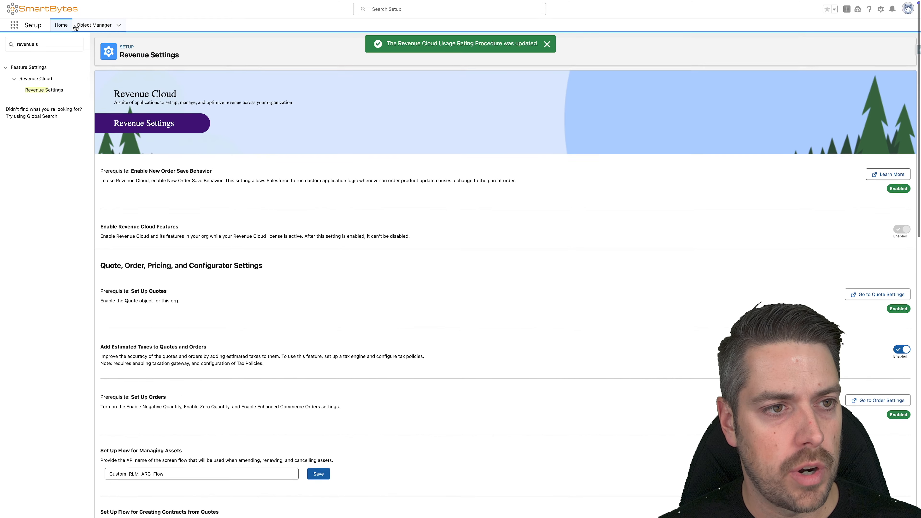
Step: Open the Products list in Product Catalog Management and start a new product with the Commercial record type
{"action": "mouse_move", "coordinate": [83, 3]}
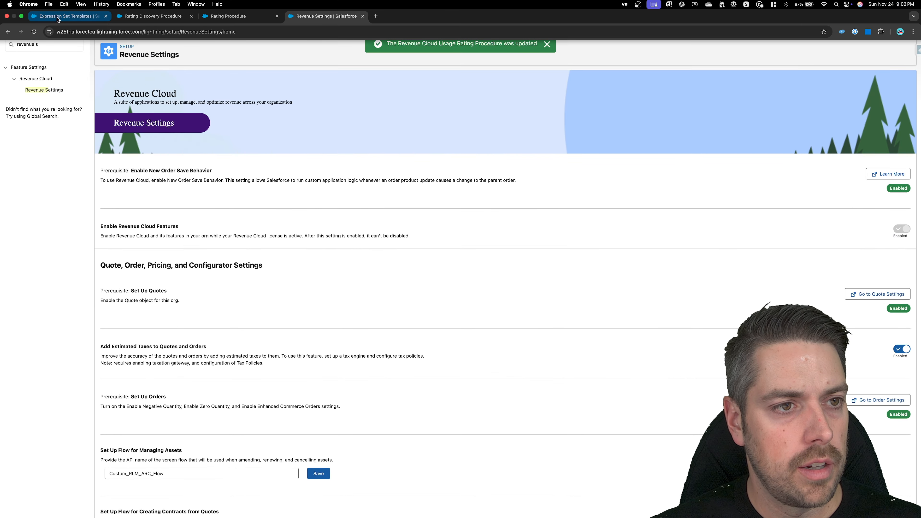
{"action": "left_click", "coordinate": [58, 17]}
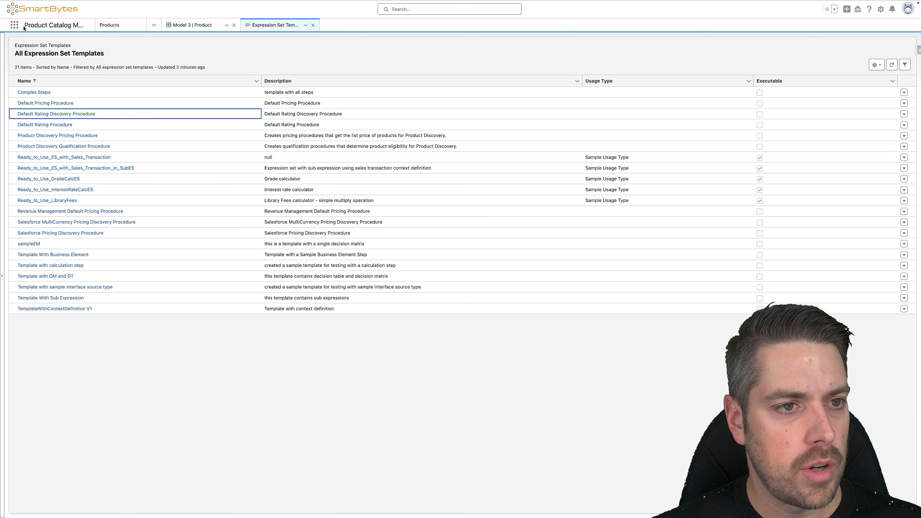
{"action": "left_click", "coordinate": [155, 25]}
{"action": "left_click", "coordinate": [109, 42]}
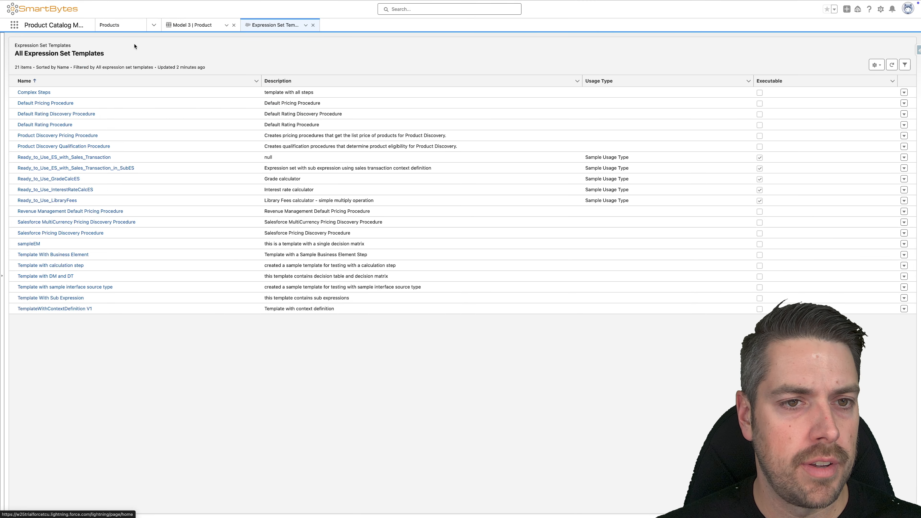
{"action": "left_click", "coordinate": [72, 169]}
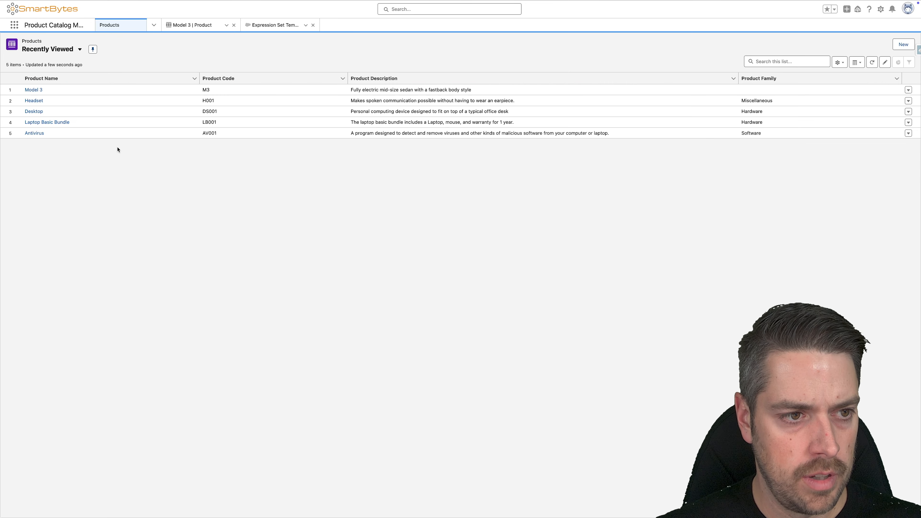
{"action": "left_click", "coordinate": [903, 44]}
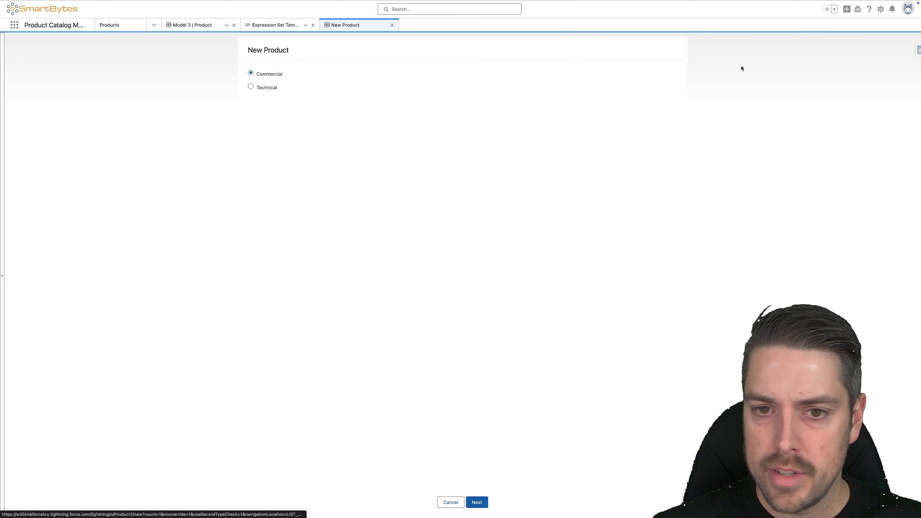
{"action": "left_click", "coordinate": [477, 502]}
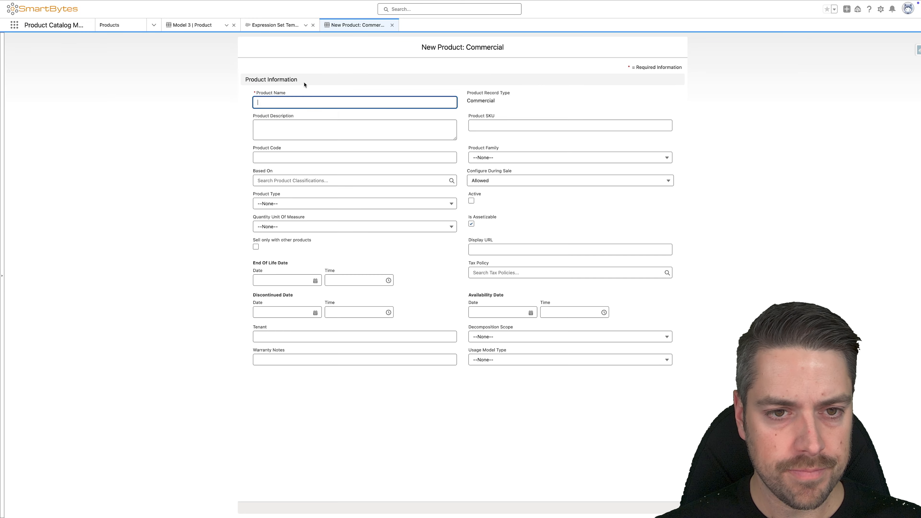
Step: Name the new product Full Self Driving, keep its product type as None, and mark it active
{"action": "type", "text": "Full S"}
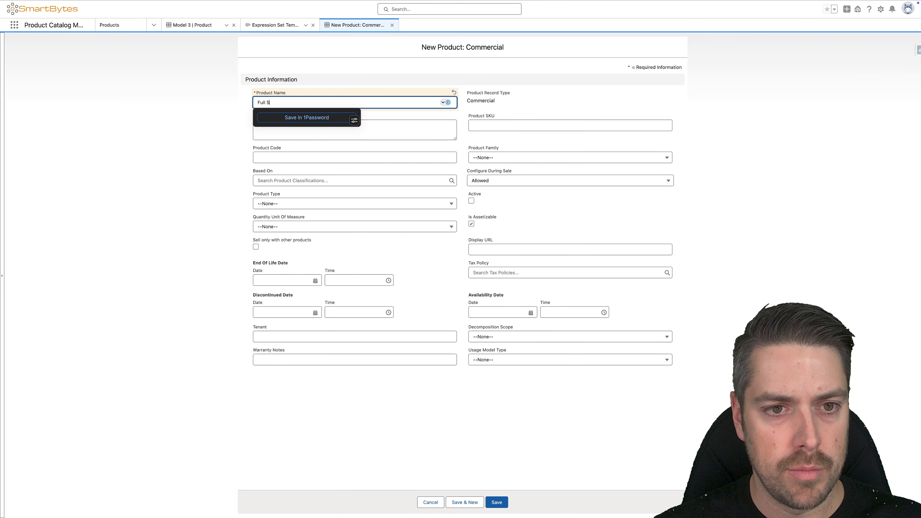
{"action": "type", "text": "elf Driving"}
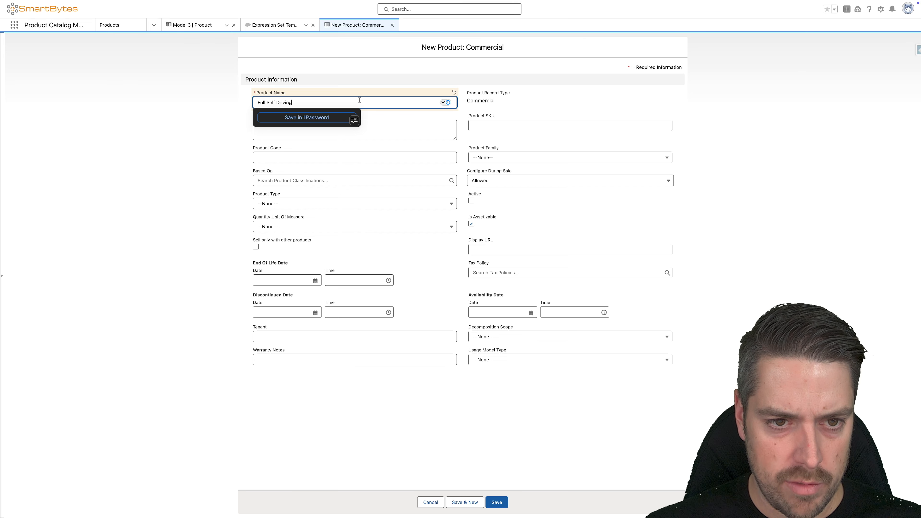
{"action": "left_click", "coordinate": [487, 127]}
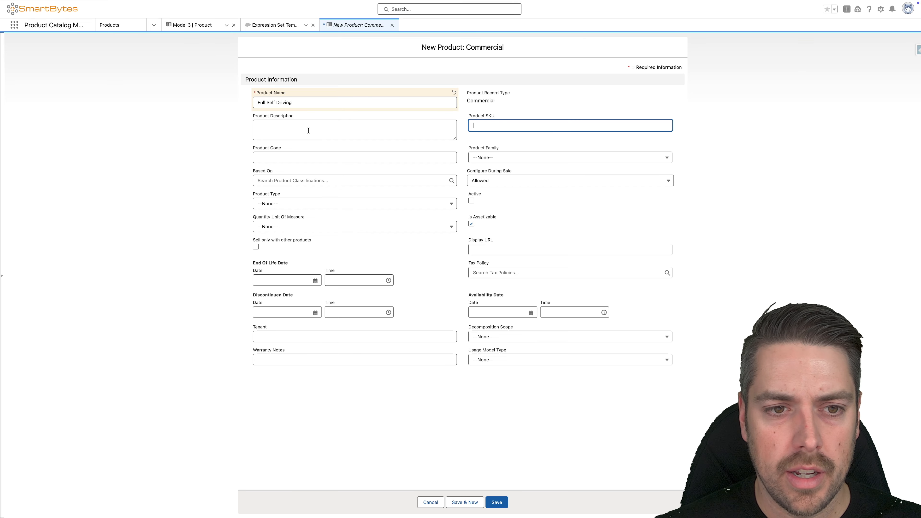
{"action": "left_click", "coordinate": [508, 157]}
{"action": "left_click", "coordinate": [508, 157]}
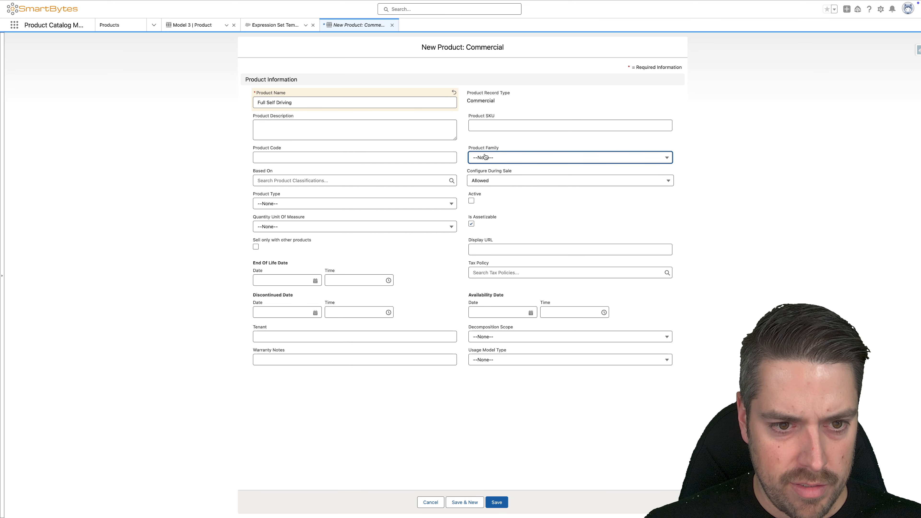
{"action": "left_click", "coordinate": [319, 202]}
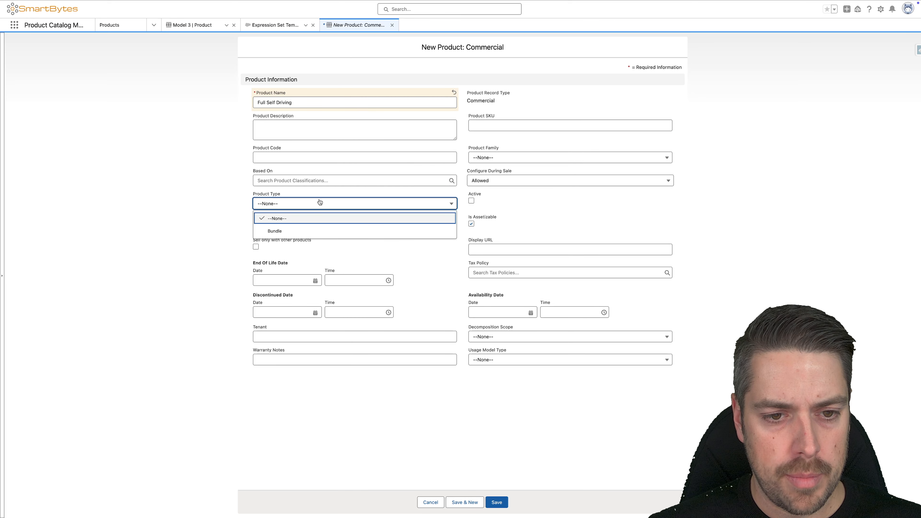
{"action": "left_click", "coordinate": [308, 218]}
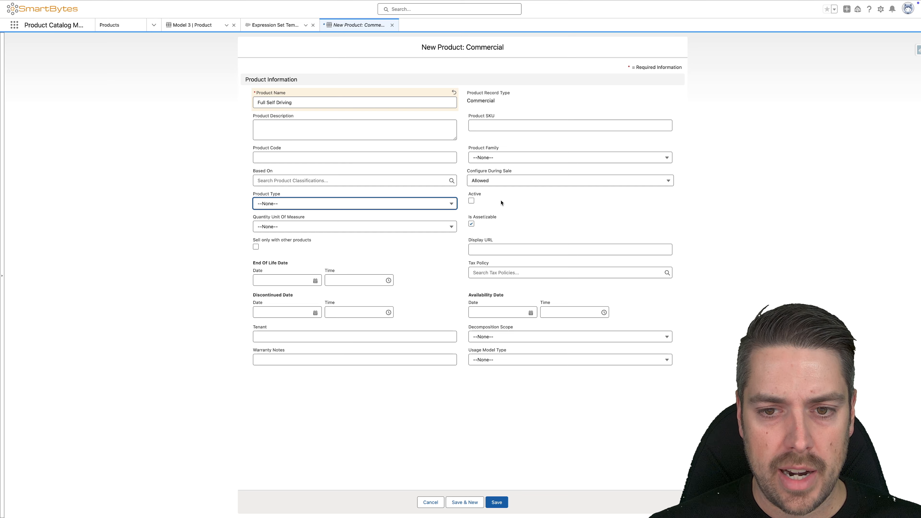
{"action": "left_click", "coordinate": [471, 201]}
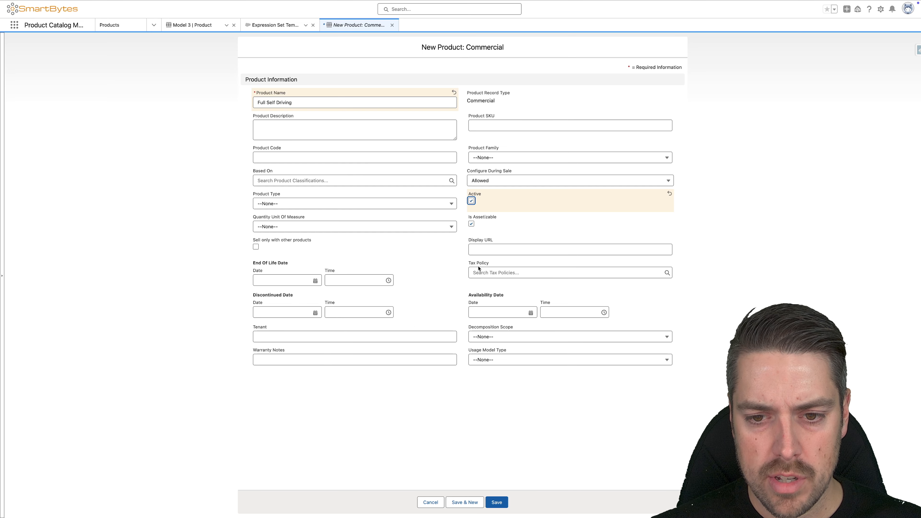
Step: Set the product's availability date to 2024-11-01 and its usage model type to Anchor, and save the product
{"action": "left_click", "coordinate": [496, 312]}
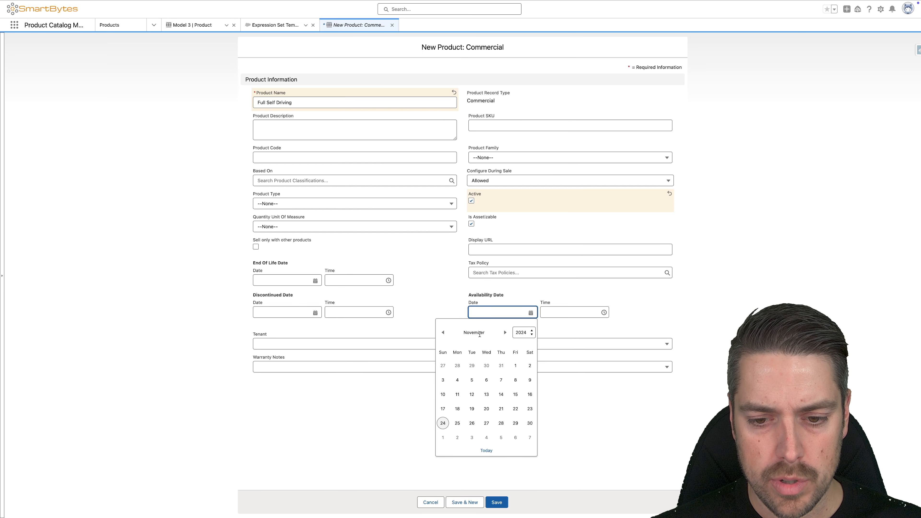
{"action": "left_click", "coordinate": [513, 373]}
{"action": "left_click", "coordinate": [436, 302]}
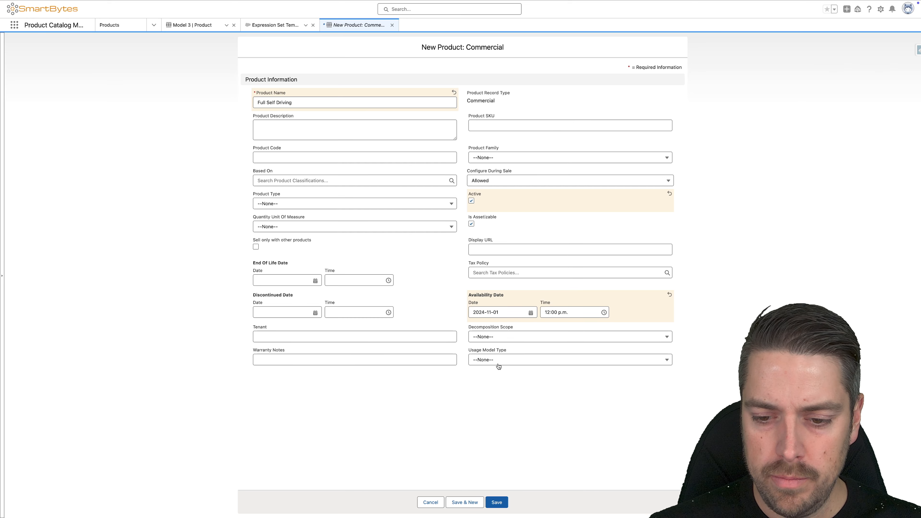
{"action": "left_click", "coordinate": [494, 359]}
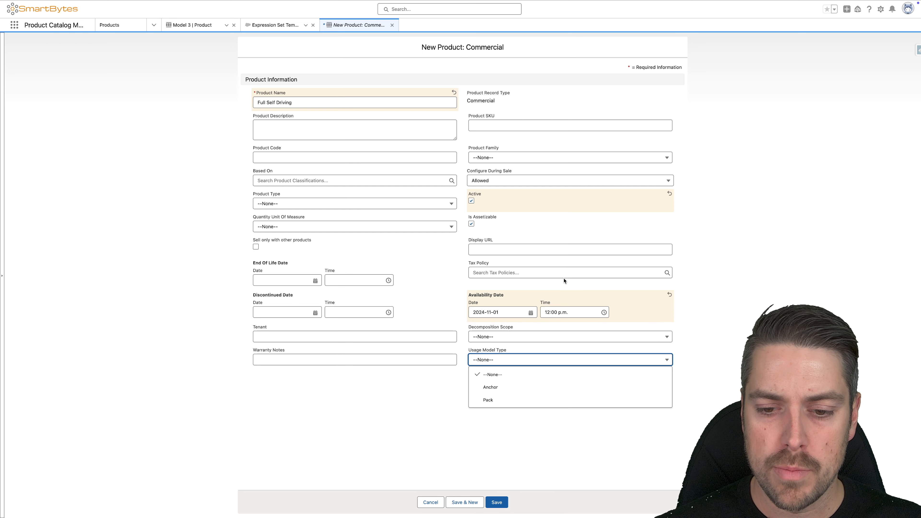
{"action": "left_click", "coordinate": [491, 386]}
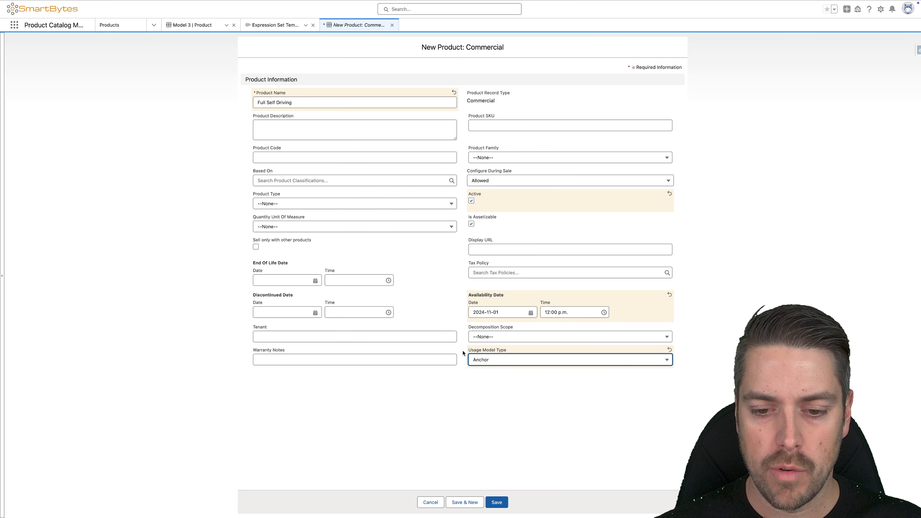
{"action": "left_click", "coordinate": [498, 503]}
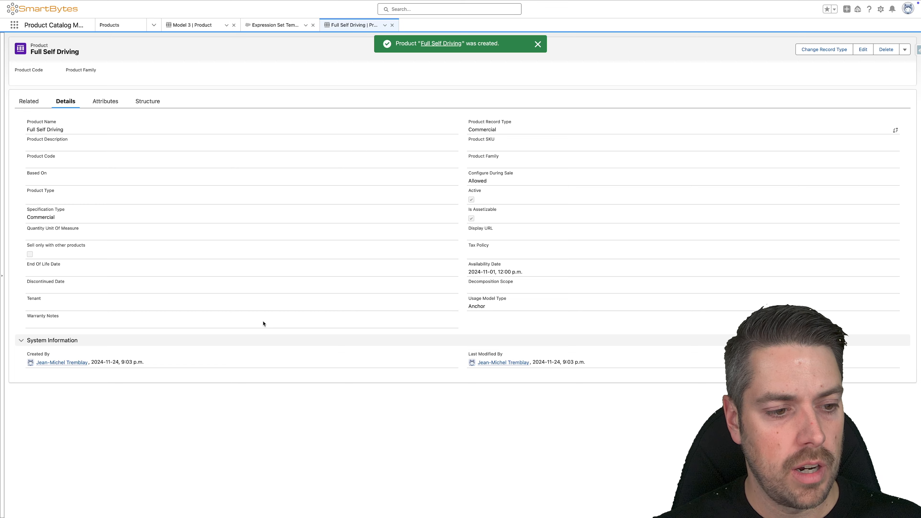
Step: Add a default product selling model option to Full Self Driving using Evergreen - Yearly and the Default Proration Policy, and save it
{"action": "left_click", "coordinate": [29, 99]}
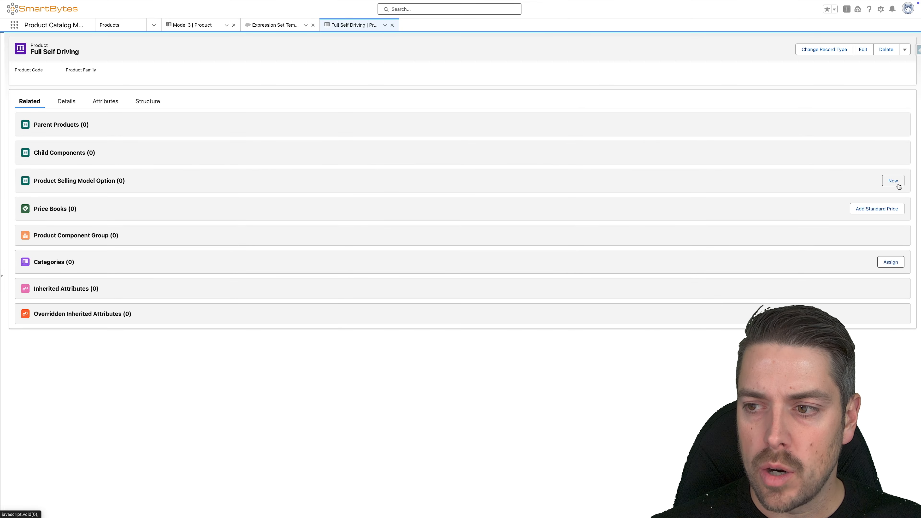
{"action": "left_click", "coordinate": [895, 183]}
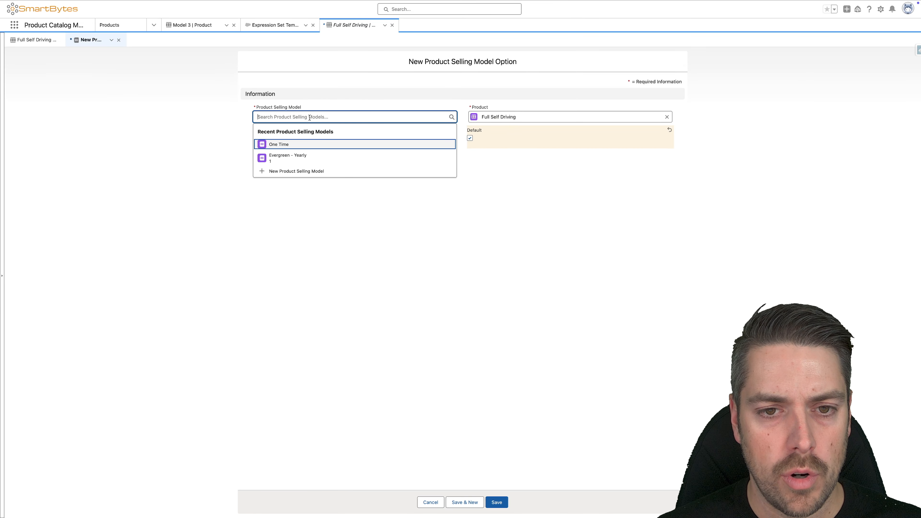
{"action": "left_click", "coordinate": [290, 158]}
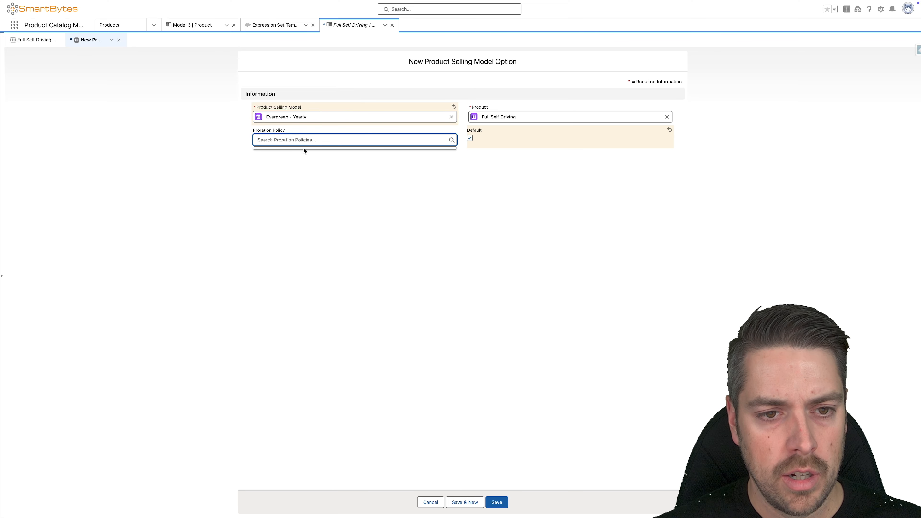
{"action": "type", "text": "def"}
{"action": "left_click", "coordinate": [303, 162]}
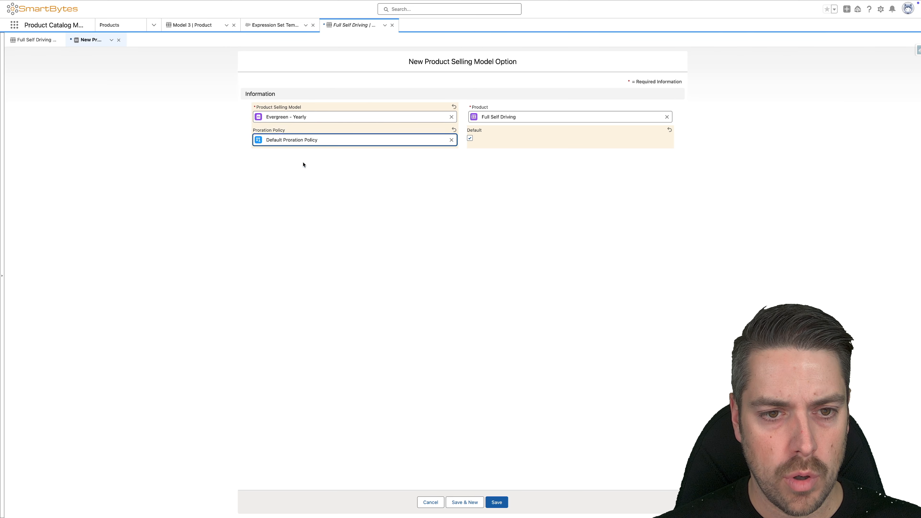
{"action": "left_click", "coordinate": [499, 502]}
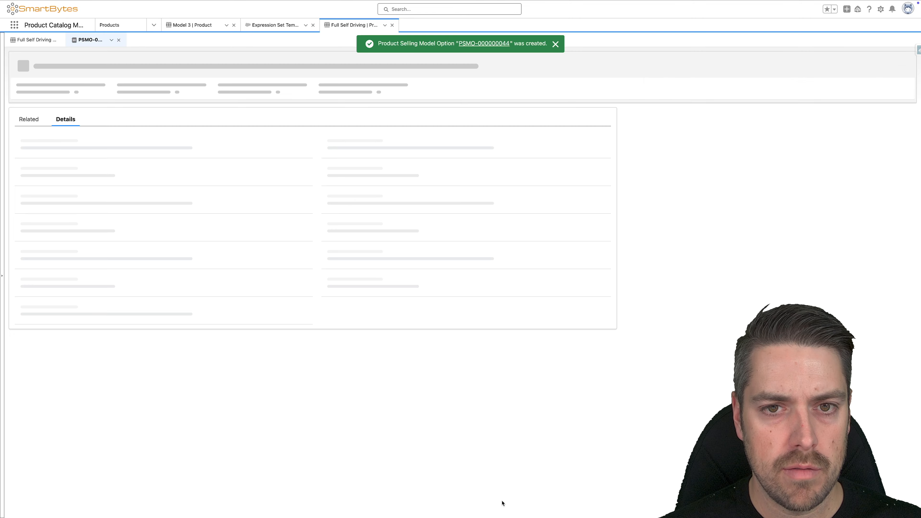
Step: Add a Standard Price Book entry to Full Self Driving for Evergreen - Yearly with a list price of 5000, and return to the product
{"action": "left_click", "coordinate": [33, 39]}
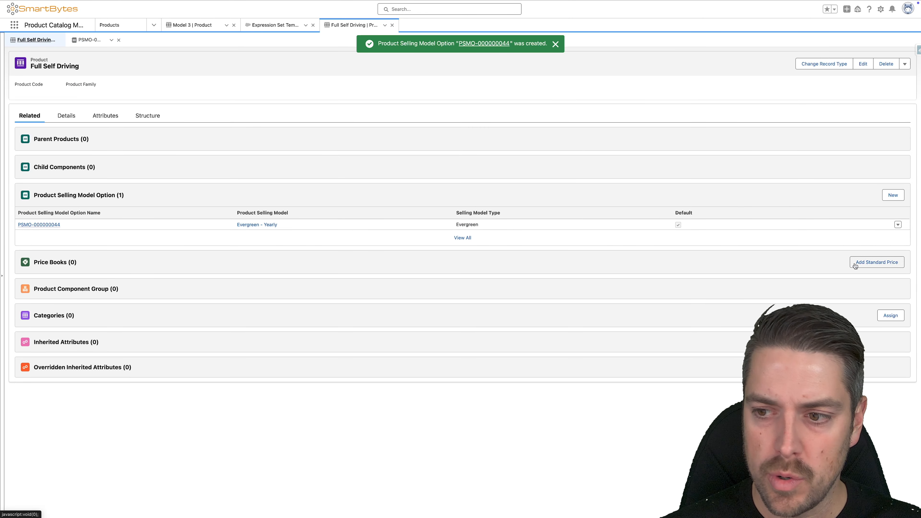
{"action": "left_click", "coordinate": [892, 265]}
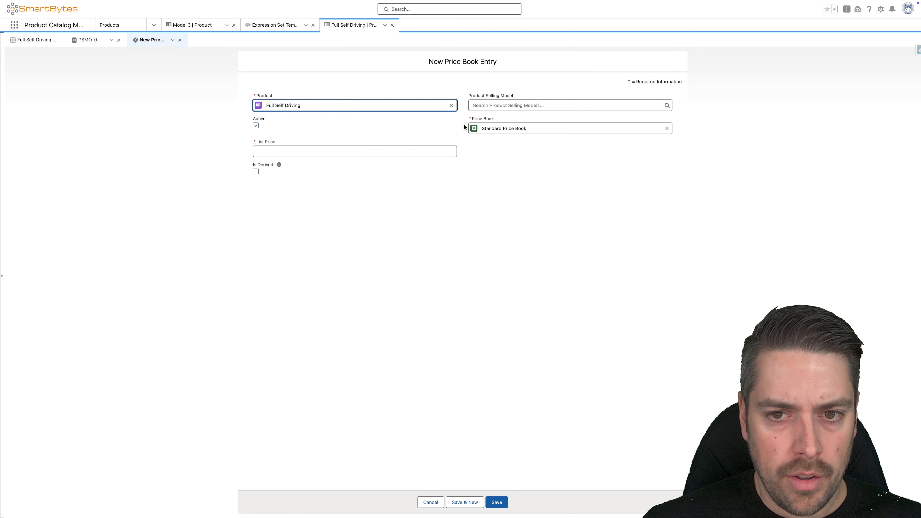
{"action": "left_click", "coordinate": [508, 104]}
{"action": "left_click", "coordinate": [501, 137]}
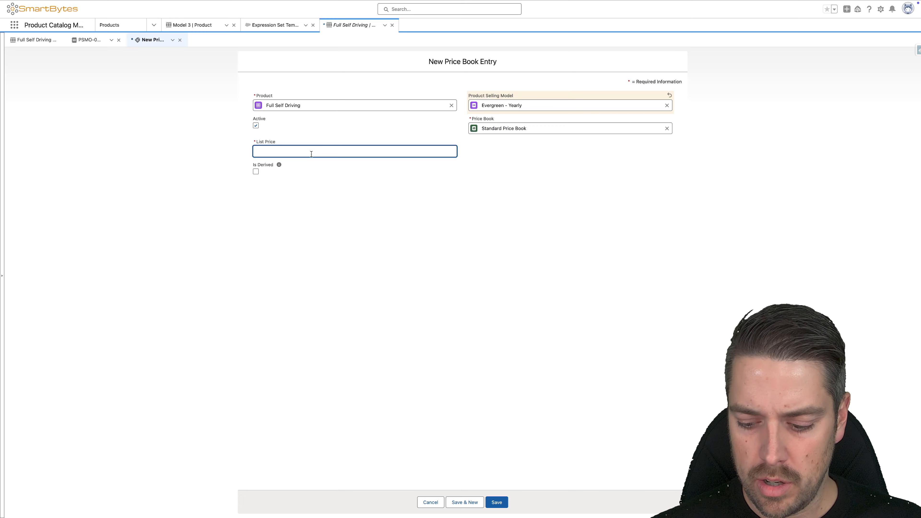
{"action": "type", "text": "5000"}
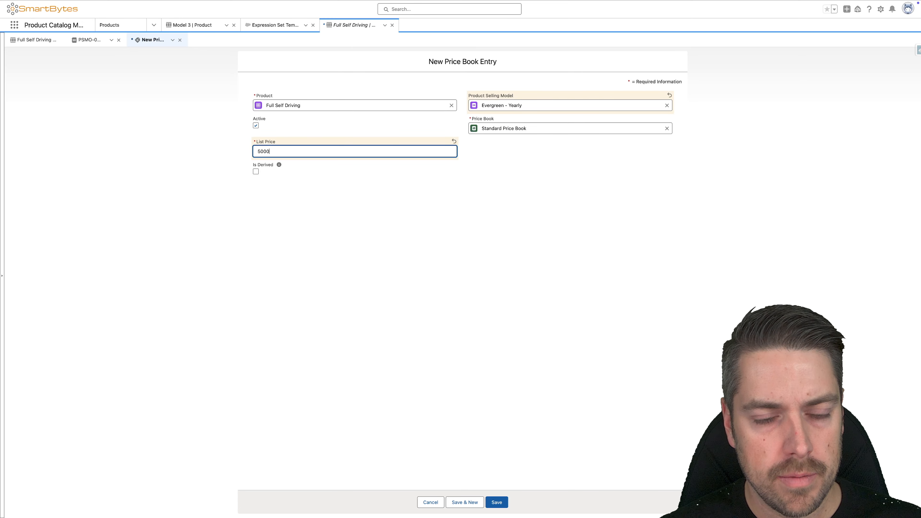
{"action": "left_click", "coordinate": [302, 131]}
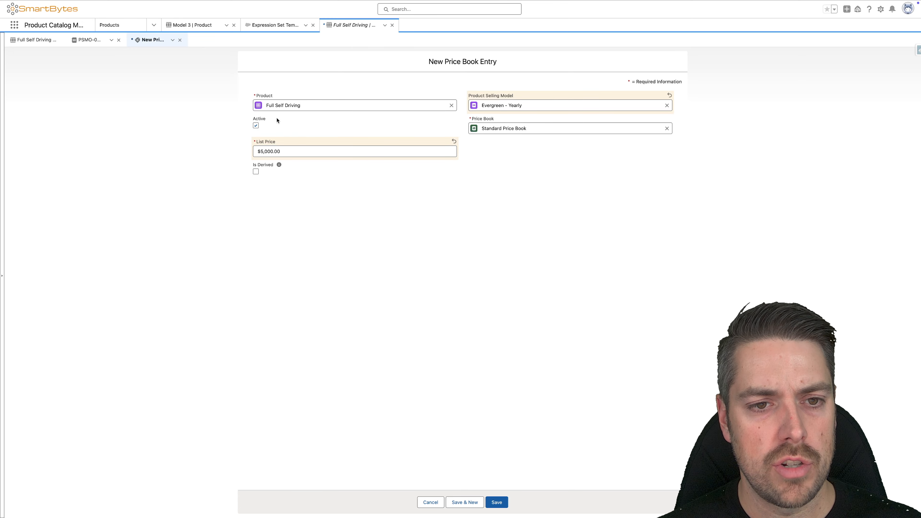
{"action": "left_click", "coordinate": [497, 503]}
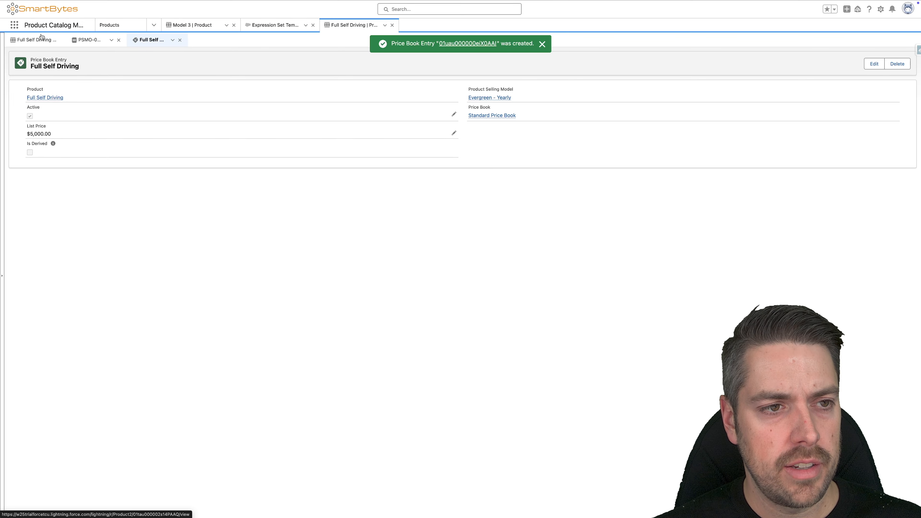
{"action": "left_click", "coordinate": [36, 41]}
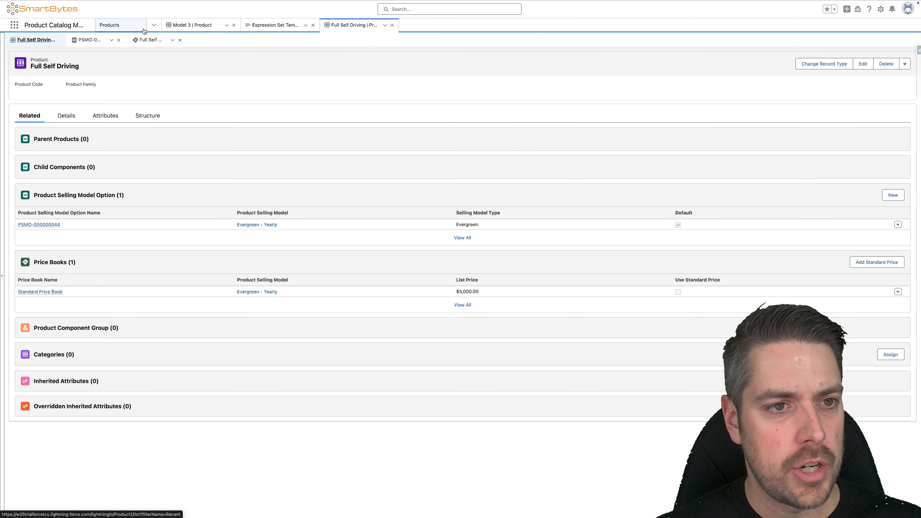
Step: Open the list of all product catalogs
{"action": "left_click", "coordinate": [153, 26]}
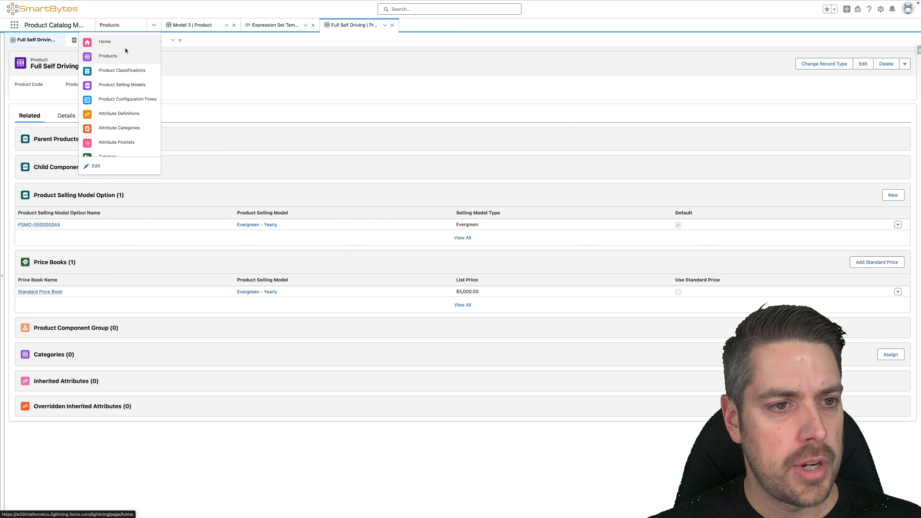
{"action": "scroll", "coordinate": [120, 146], "scroll_direction": "down", "scroll_amount": 2}
{"action": "left_click", "coordinate": [119, 121]}
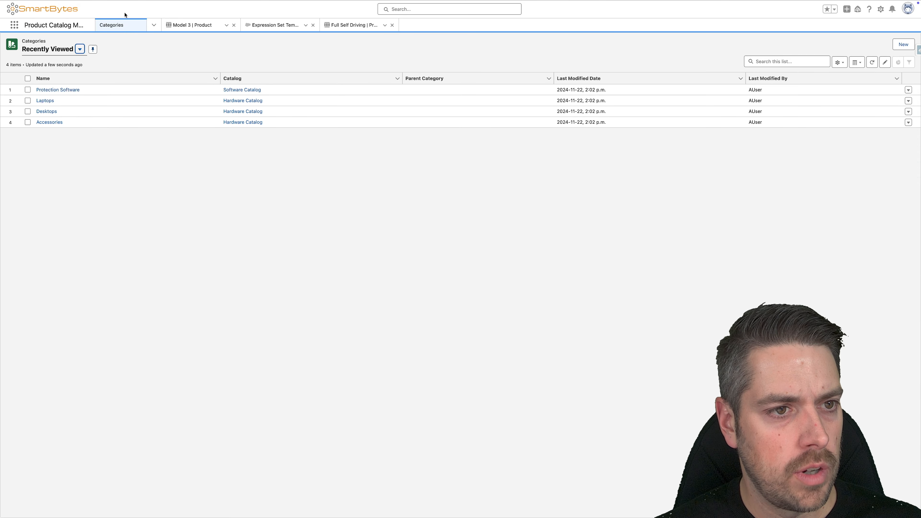
{"action": "left_click", "coordinate": [150, 24]}
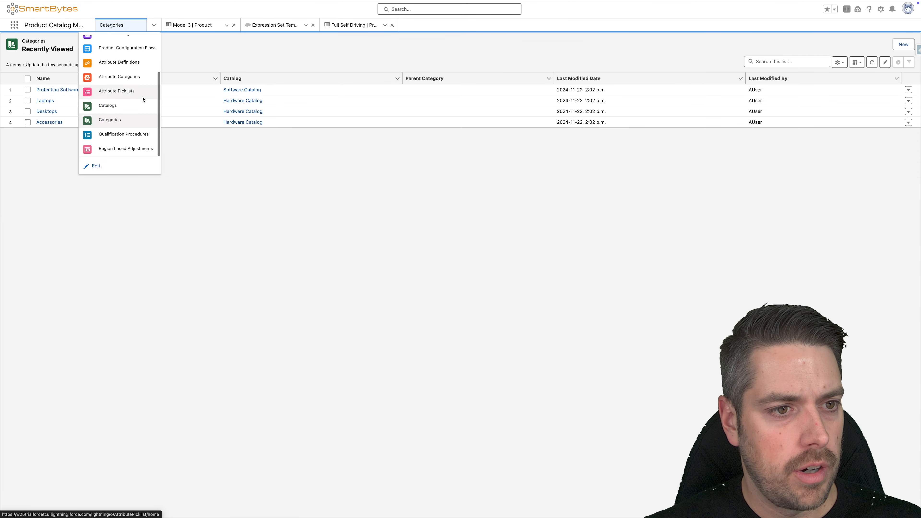
{"action": "left_click", "coordinate": [115, 102]}
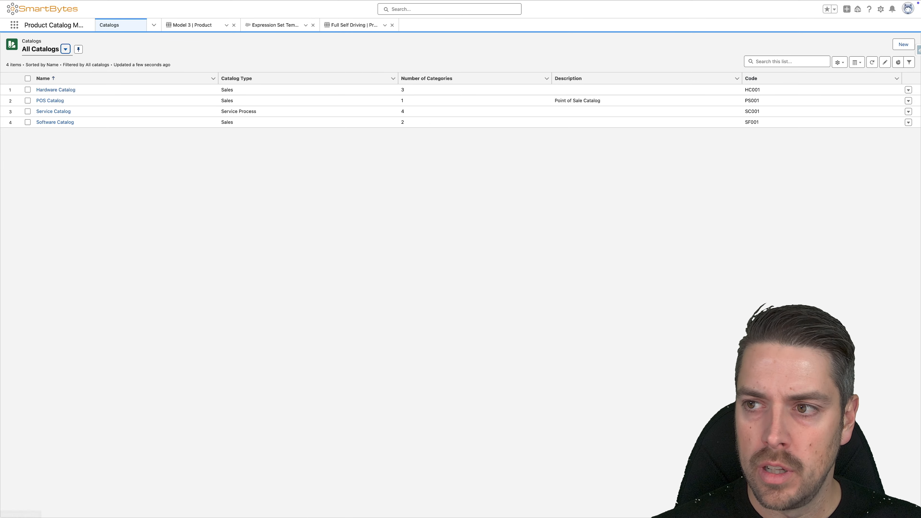
Step: Create a Sales catalog named Tesla with an effective start date of 2024-11-01, and save it
{"action": "left_click", "coordinate": [903, 45]}
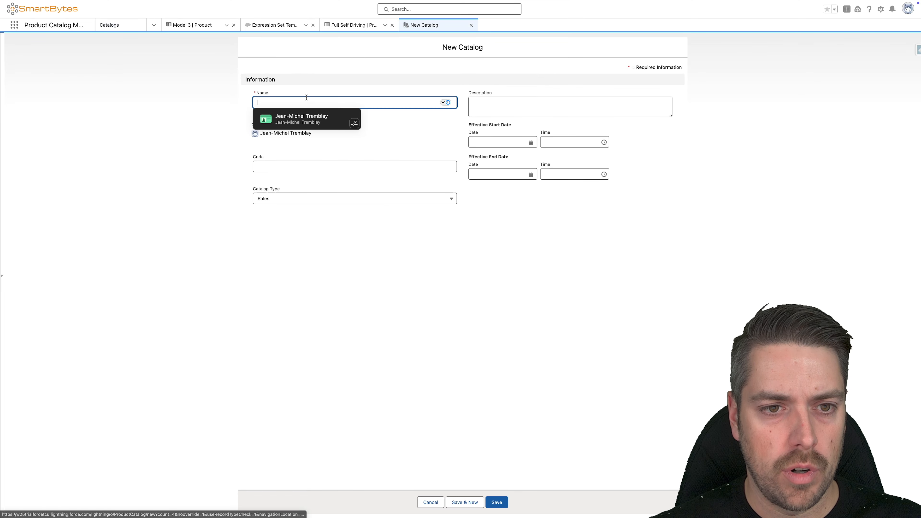
{"action": "type", "text": "Tesla"}
{"action": "left_click", "coordinate": [488, 113]}
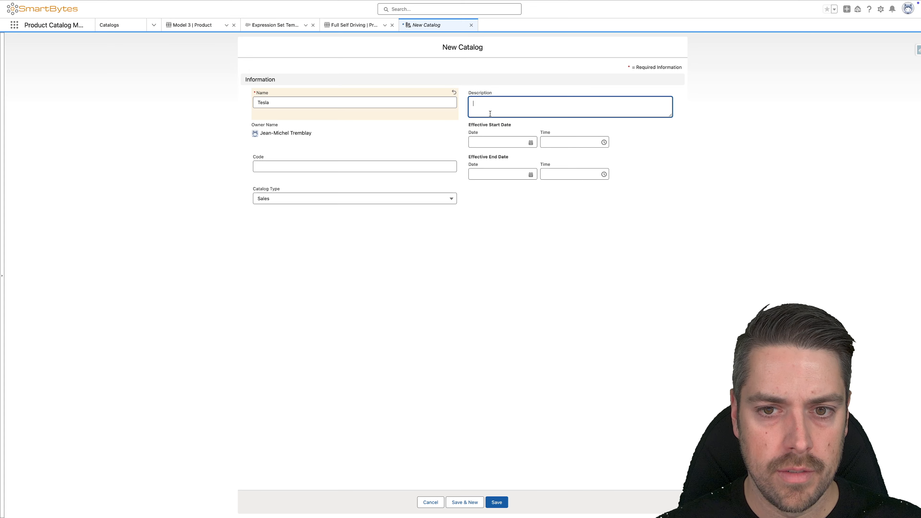
{"action": "left_click", "coordinate": [499, 139]}
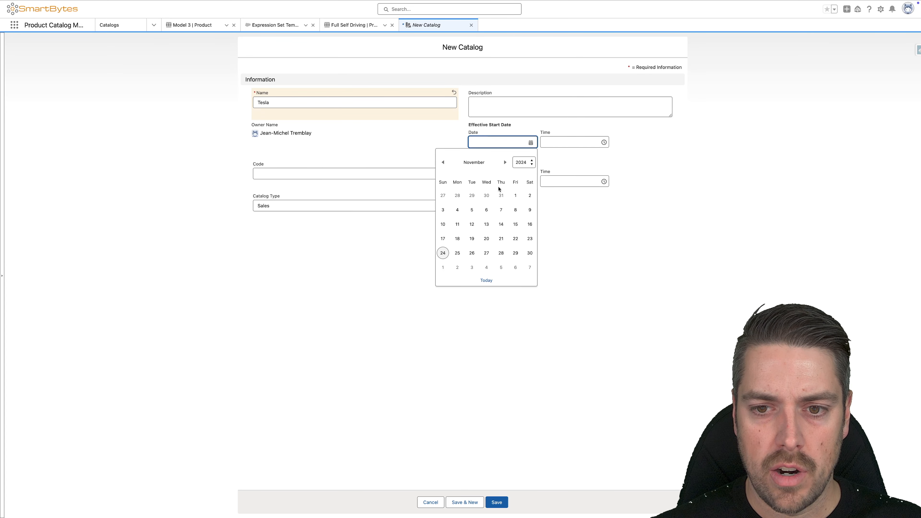
{"action": "left_click", "coordinate": [515, 196]}
{"action": "left_click", "coordinate": [503, 502]}
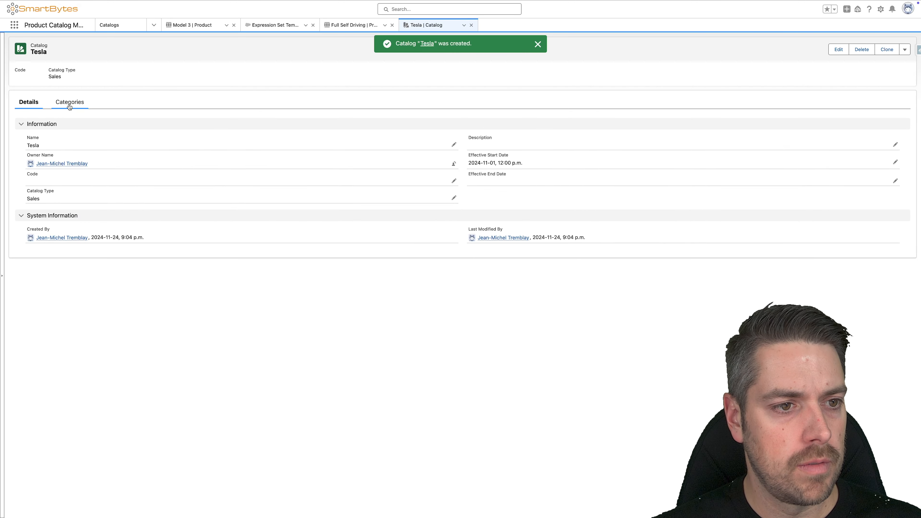
Step: Add a category named Cars to the Tesla catalog with sort order 10, and save it
{"action": "left_click", "coordinate": [70, 104]}
{"action": "left_click", "coordinate": [882, 124]}
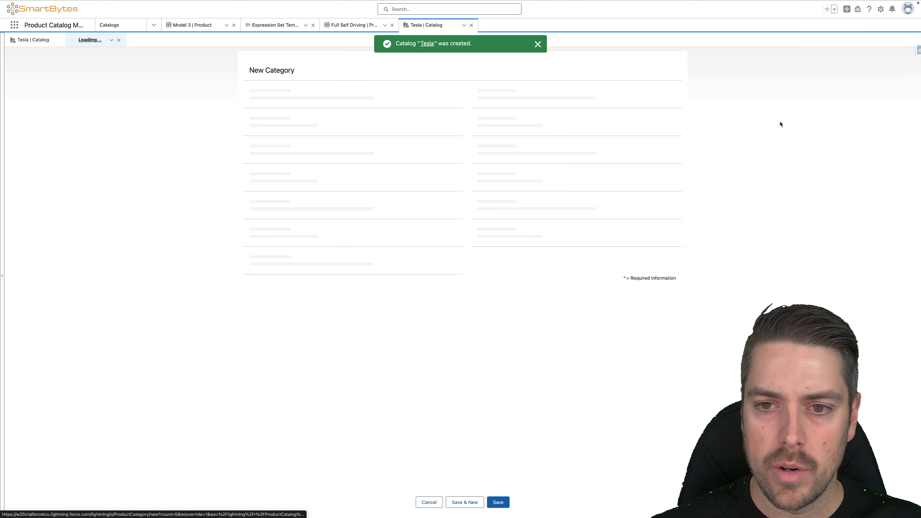
{"action": "type", "text": "Cars"}
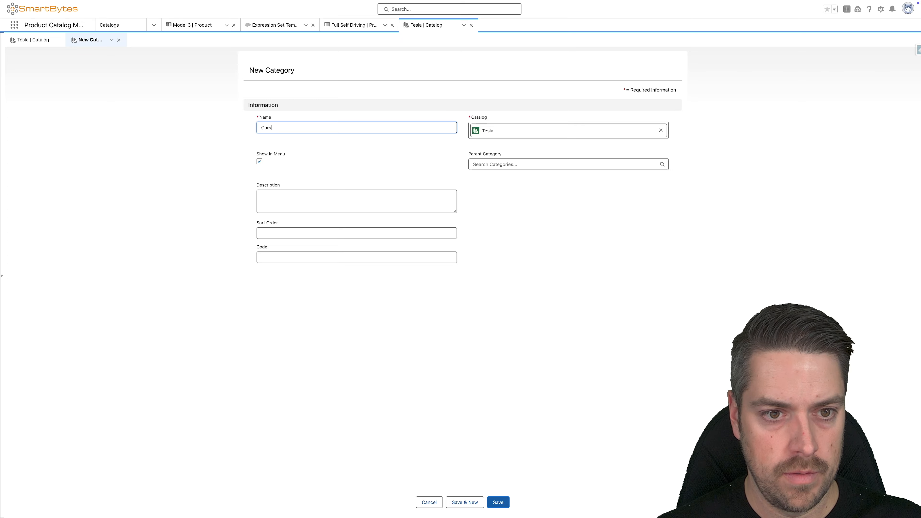
{"action": "left_click", "coordinate": [359, 227]}
{"action": "type", "text": "10"}
{"action": "left_click", "coordinate": [508, 498]}
{"action": "left_click", "coordinate": [499, 504]}
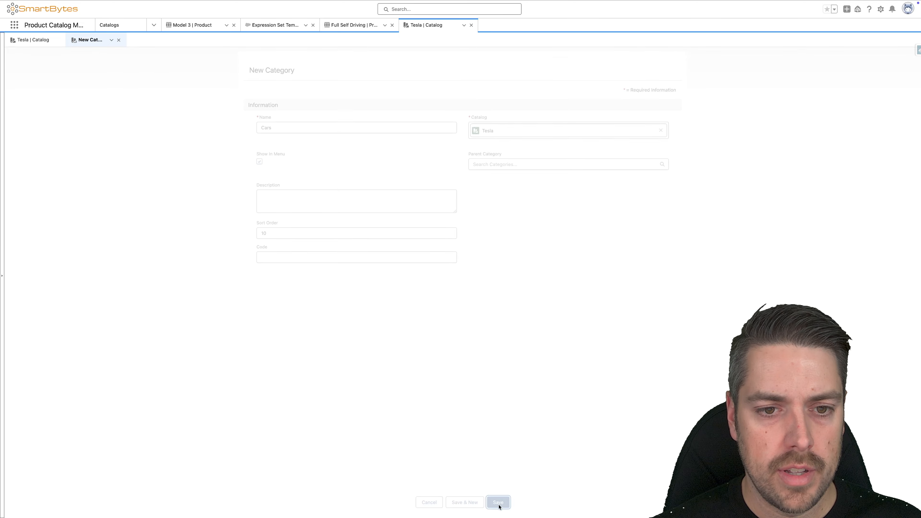
Step: Assign the Full Self Driving and Model 3 products to the Cars category
{"action": "left_click", "coordinate": [40, 118]}
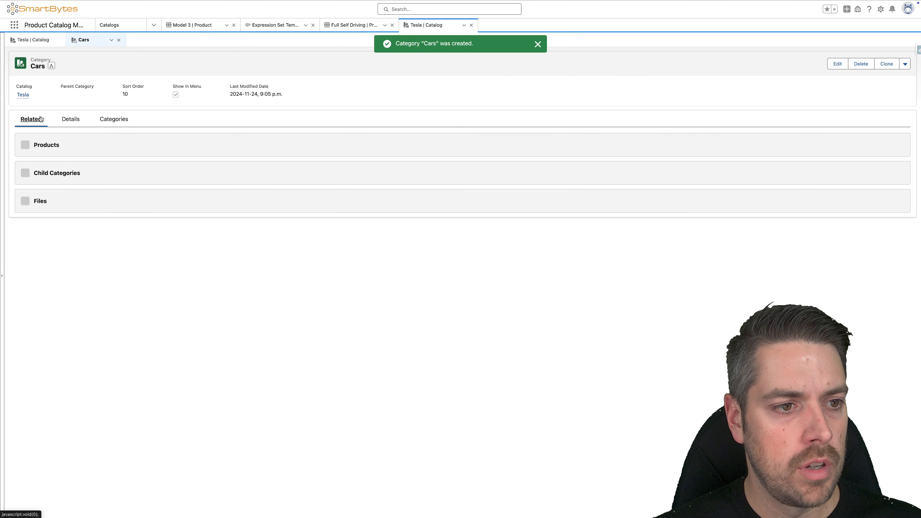
{"action": "left_click", "coordinate": [833, 144]}
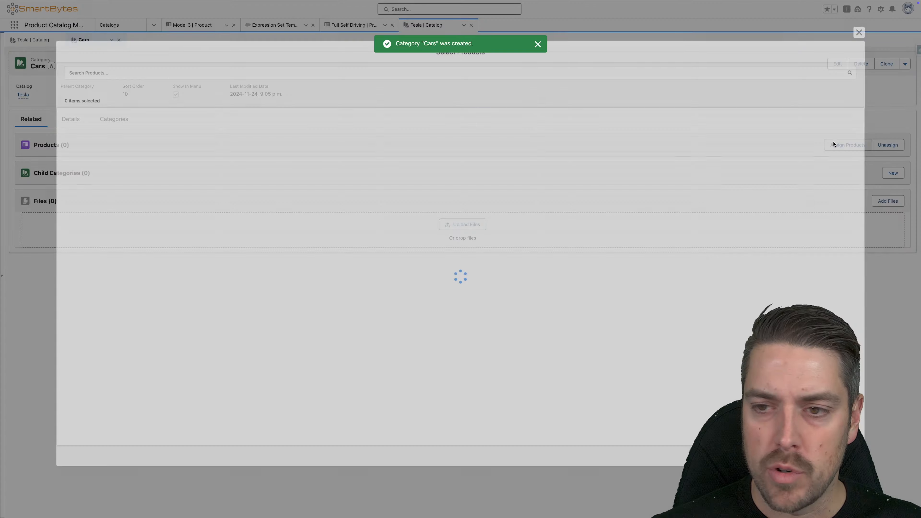
{"action": "left_click", "coordinate": [205, 67]}
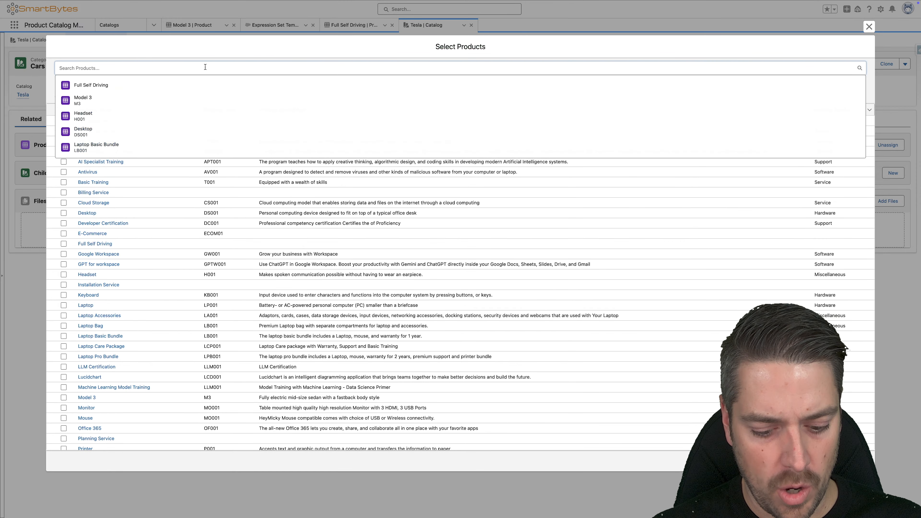
{"action": "left_click", "coordinate": [189, 86]}
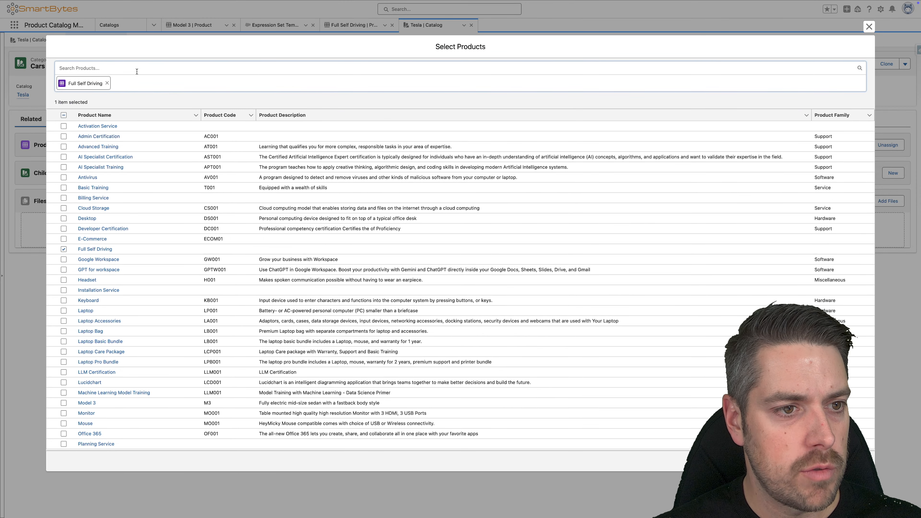
{"action": "type", "text": "model"}
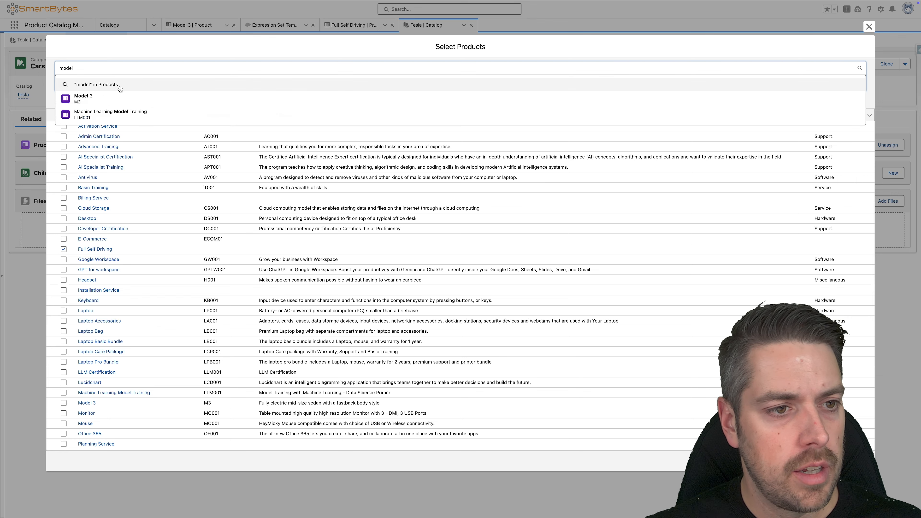
{"action": "left_click", "coordinate": [117, 97]}
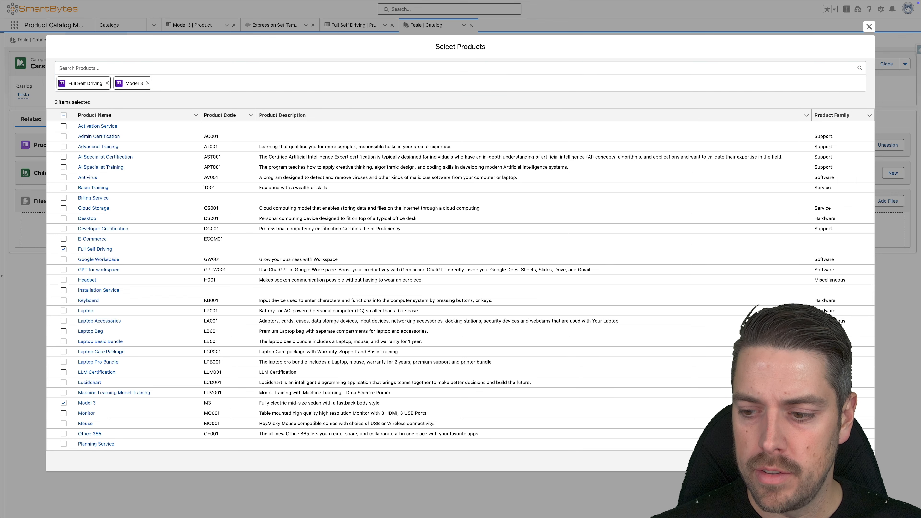
{"action": "left_click", "coordinate": [858, 461]}
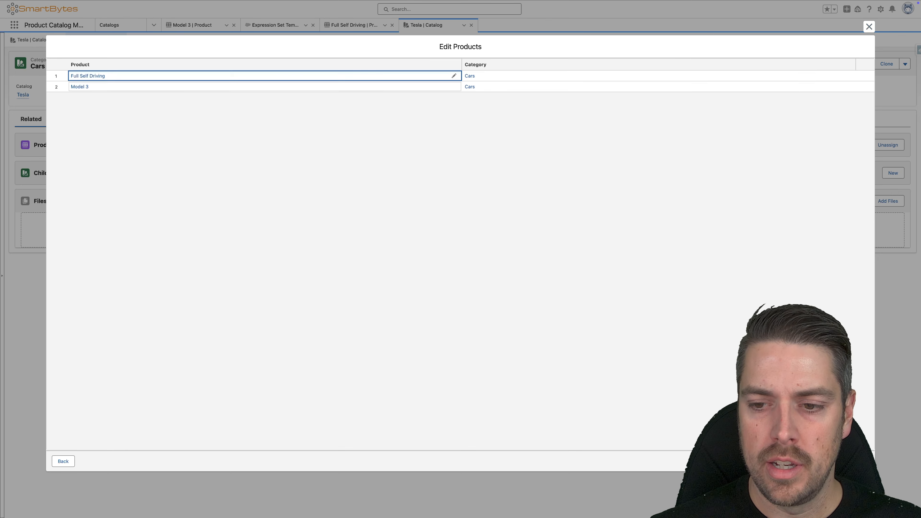
{"action": "left_click", "coordinate": [858, 461]}
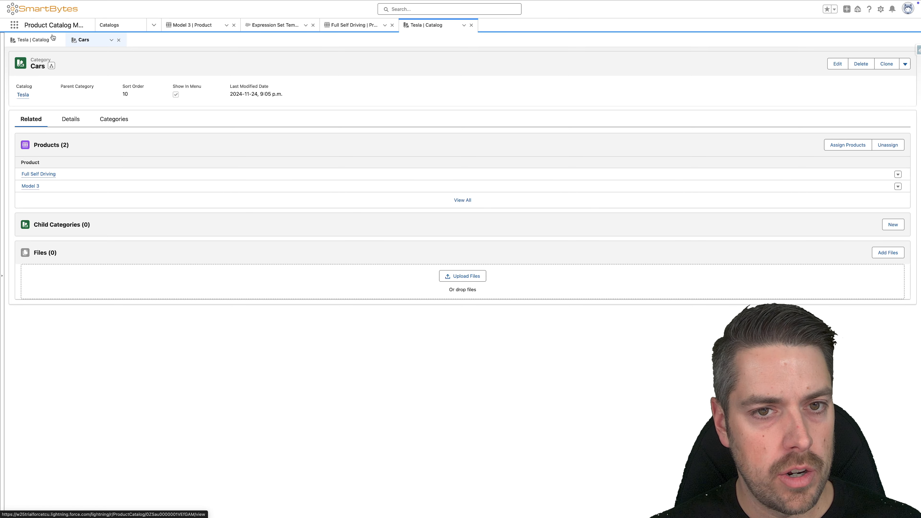
Step: Find the Unit of Measure object in Object Manager and open its Type picklist field
{"action": "mouse_move", "coordinate": [236, 3]}
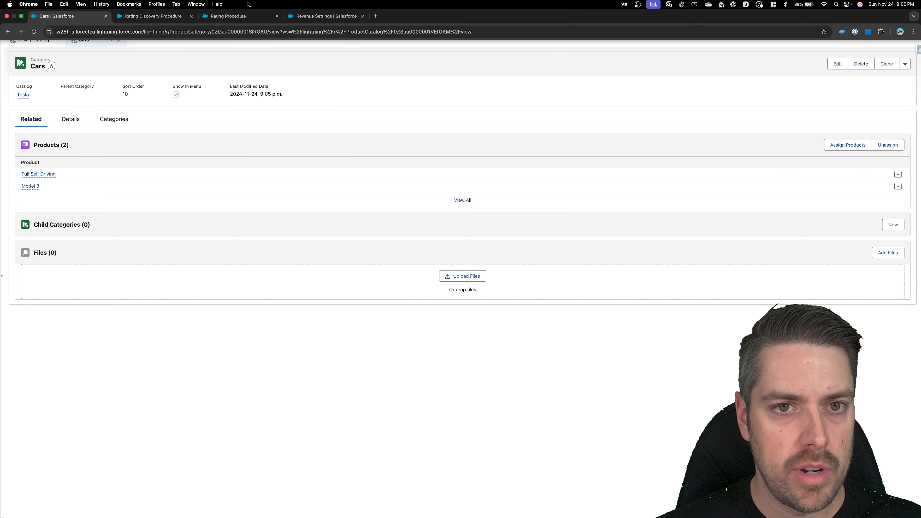
{"action": "left_click", "coordinate": [304, 18]}
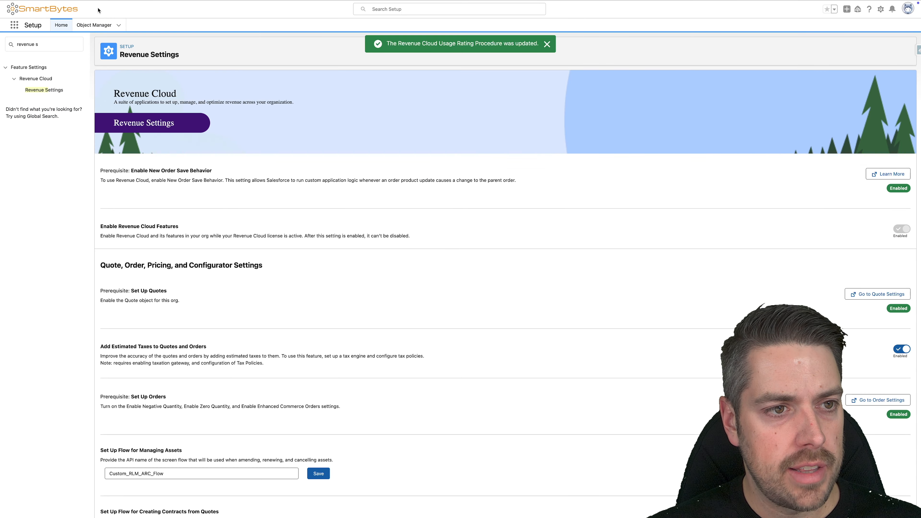
{"action": "left_click", "coordinate": [95, 24]}
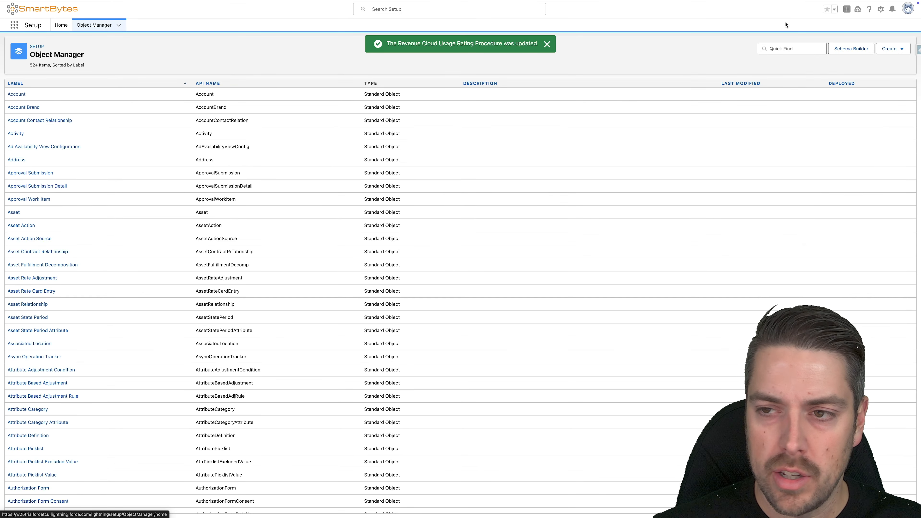
{"action": "left_click", "coordinate": [784, 45]}
{"action": "type", "text": "unit"}
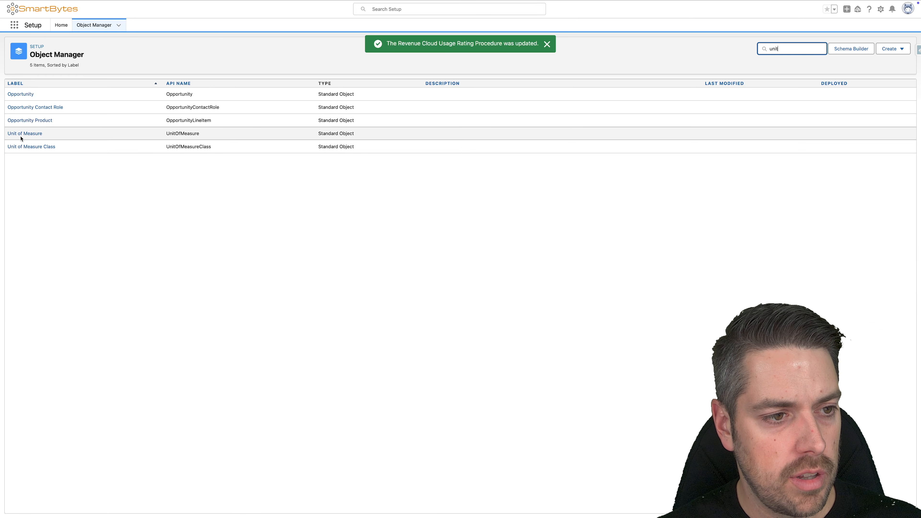
{"action": "left_click", "coordinate": [22, 135]}
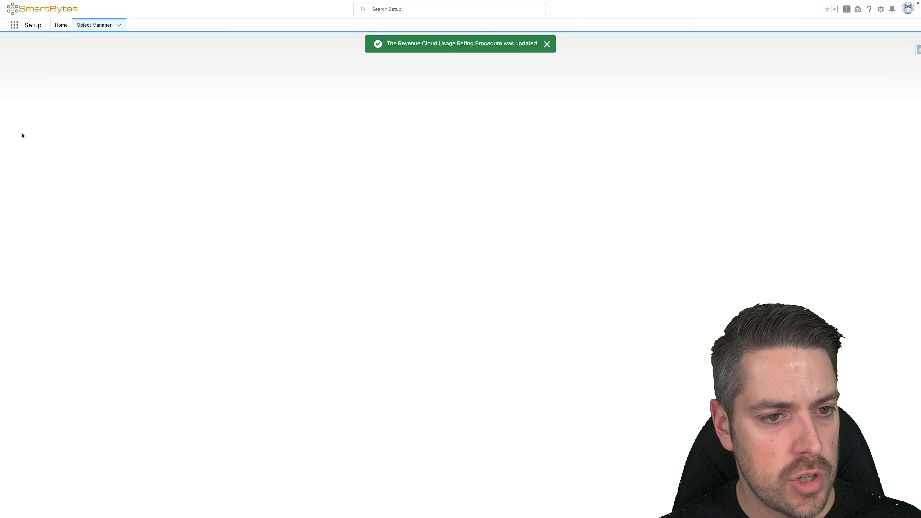
{"action": "left_click", "coordinate": [51, 96]}
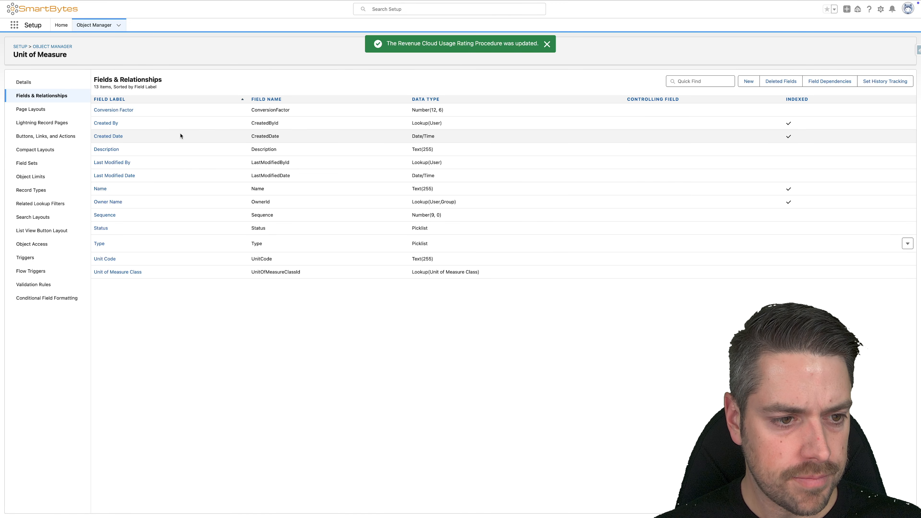
{"action": "left_click", "coordinate": [98, 244]}
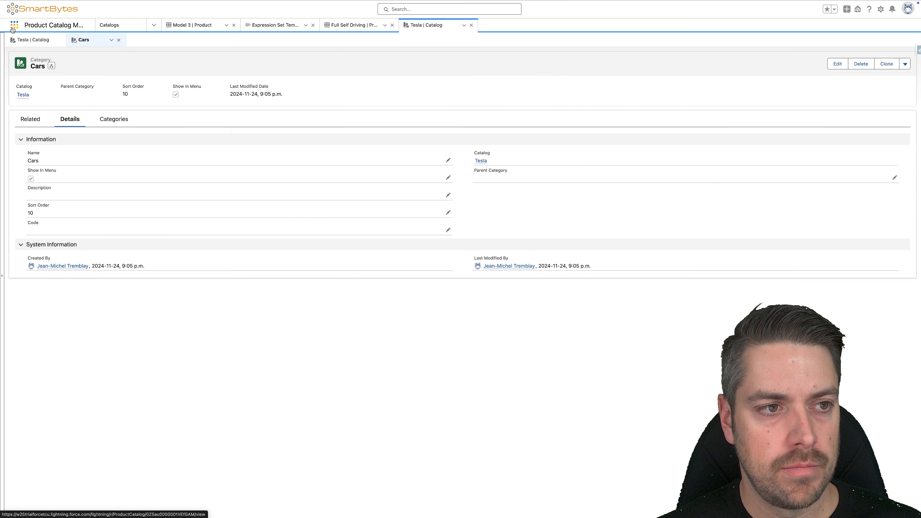
Step: Start a new unit of measure of type Distance, named Kilometer with unit code KM
{"action": "left_click", "coordinate": [14, 25]}
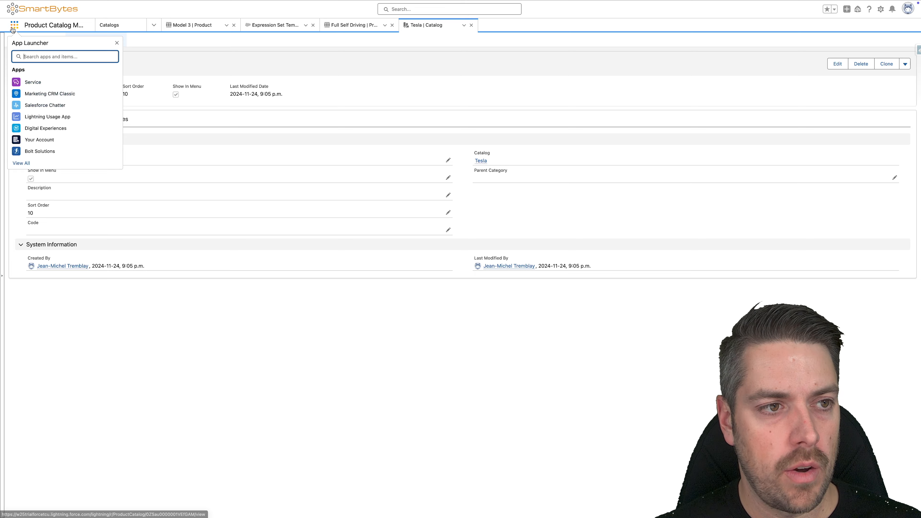
{"action": "type", "text": "units of me"}
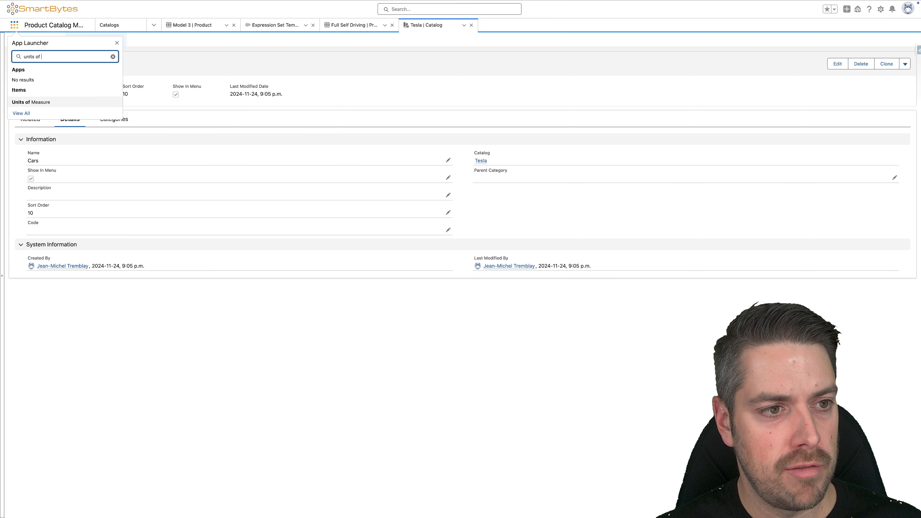
{"action": "left_click", "coordinate": [29, 102]}
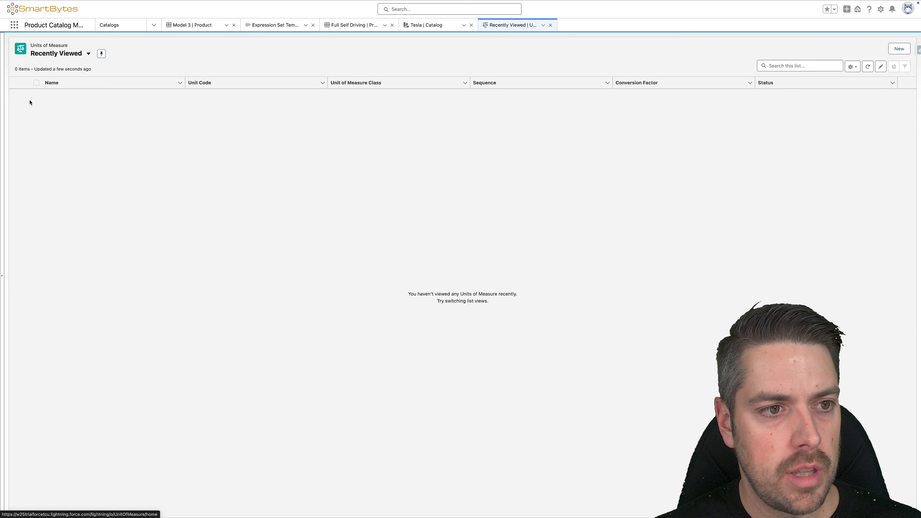
{"action": "left_click", "coordinate": [899, 50]}
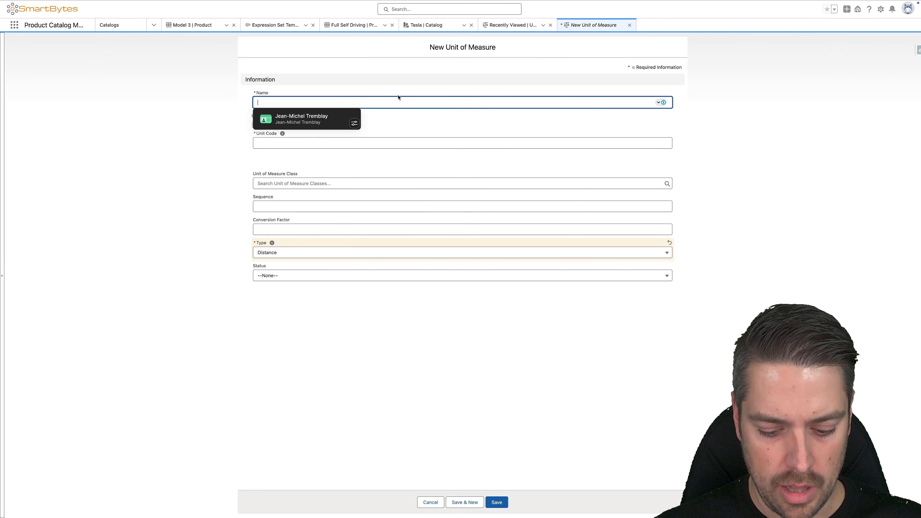
{"action": "type", "text": "Kilomot"}
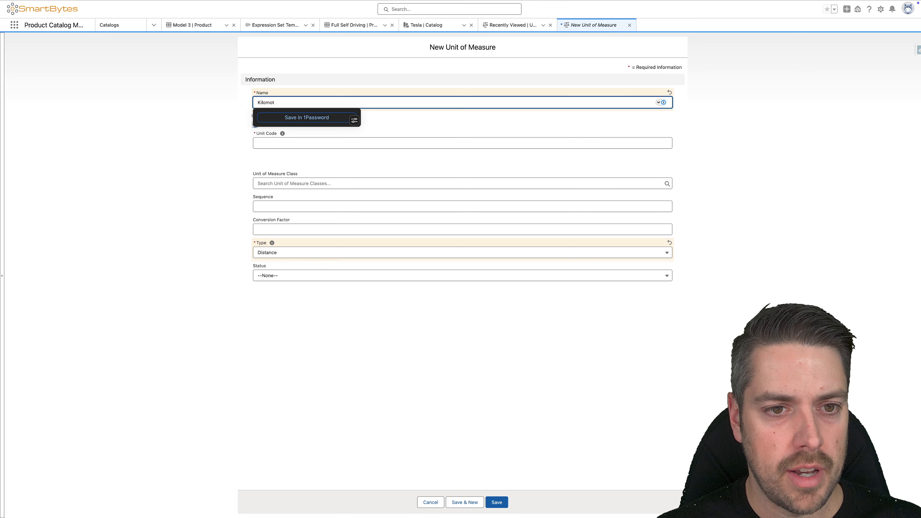
{"action": "key", "text": "BackSpace"}
{"action": "key", "text": "BackSpace"}
{"action": "type", "text": "eter"}
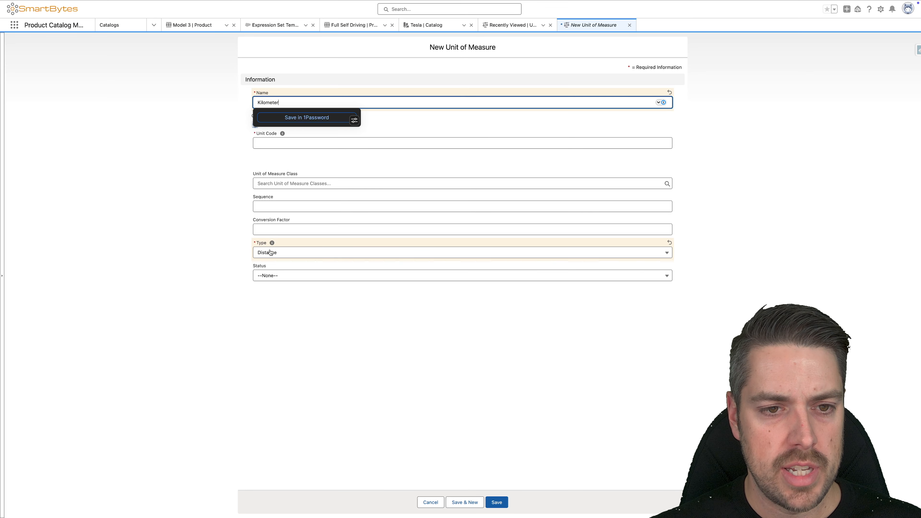
{"action": "left_click", "coordinate": [185, 210]}
{"action": "left_click", "coordinate": [275, 144]}
{"action": "type", "text": "KM"}
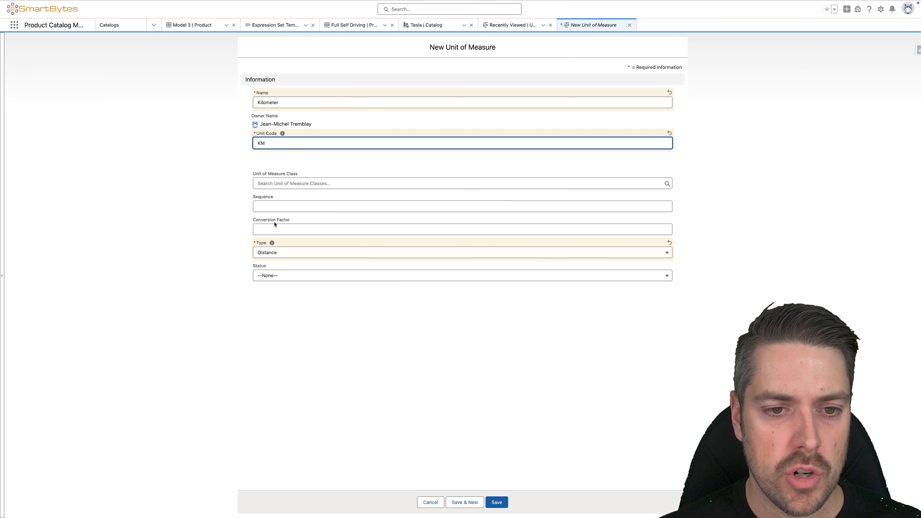
Step: Give the Kilometer unit sequence 10, conversion factor 1 and status Draft, and save it
{"action": "left_click", "coordinate": [275, 206]}
{"action": "type", "text": "10"}
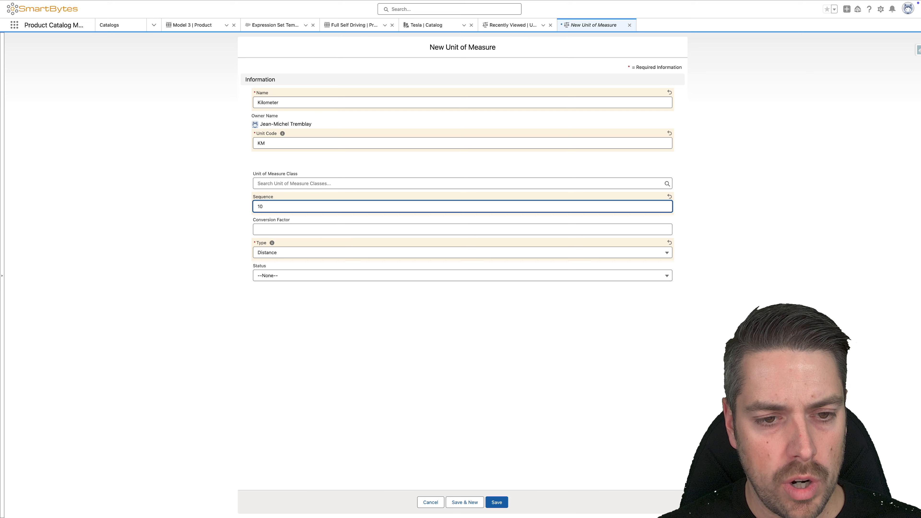
{"action": "left_click", "coordinate": [265, 229]}
{"action": "type", "text": "1"}
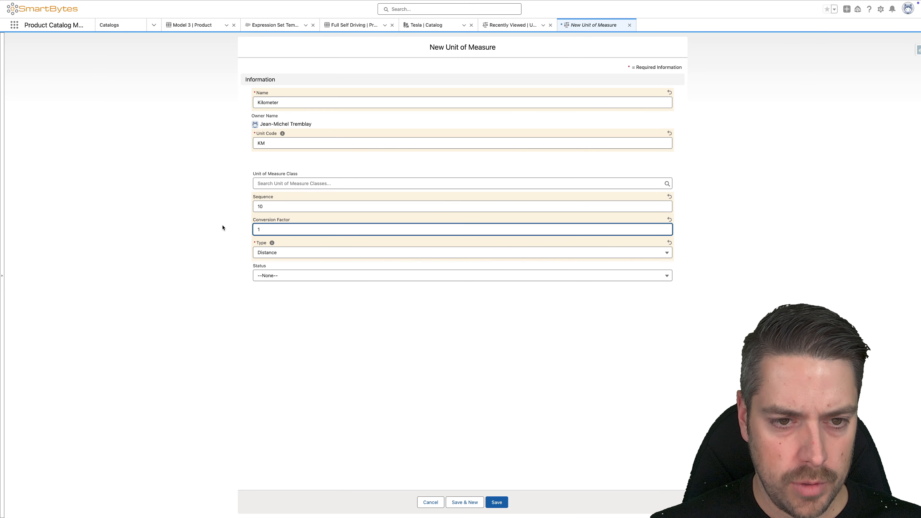
{"action": "left_click", "coordinate": [283, 276]}
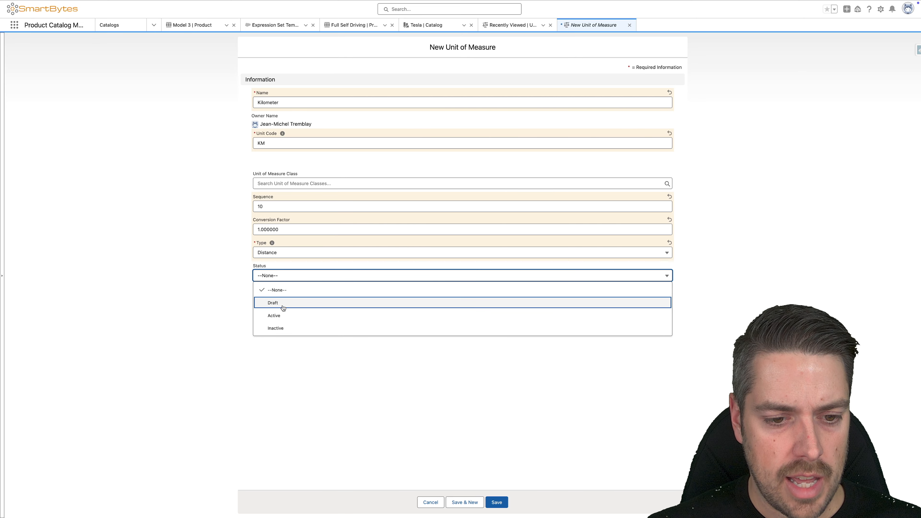
{"action": "left_click", "coordinate": [284, 305]}
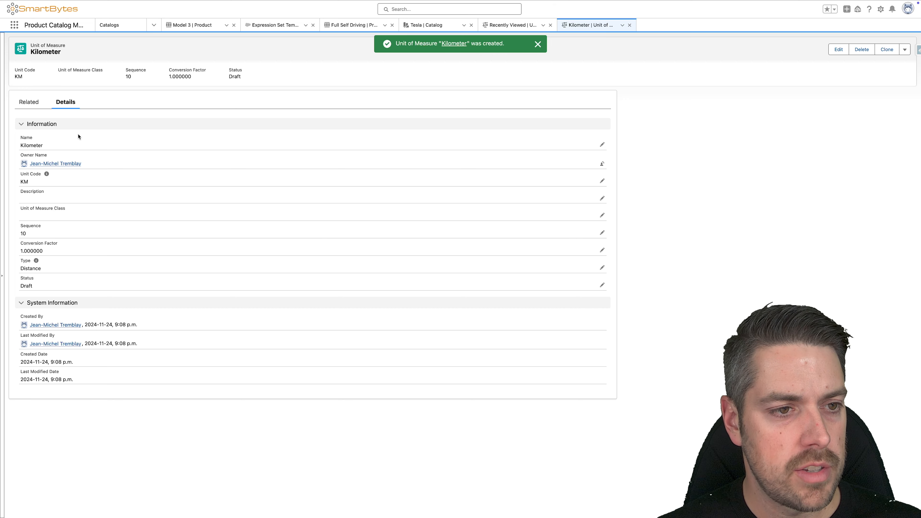
{"action": "left_click", "coordinate": [538, 44]}
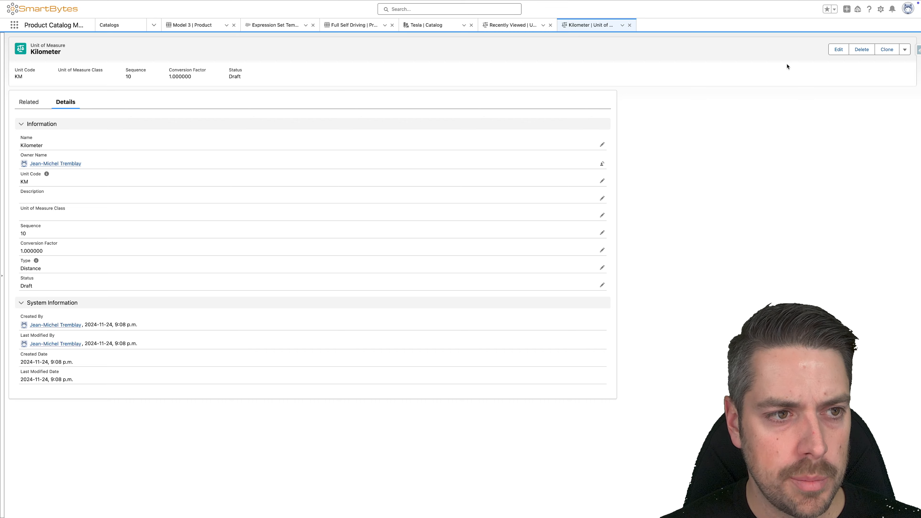
Step: Clone the Kilometer unit of measure, naming the copy Megameter with unit code MM
{"action": "left_click", "coordinate": [899, 50]}
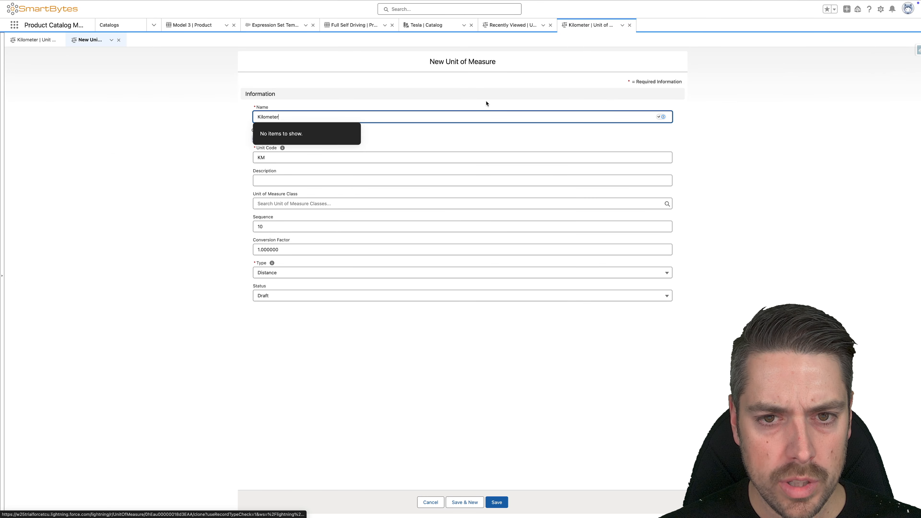
{"action": "key", "text": "super+a"}
{"action": "type", "text": "Me"}
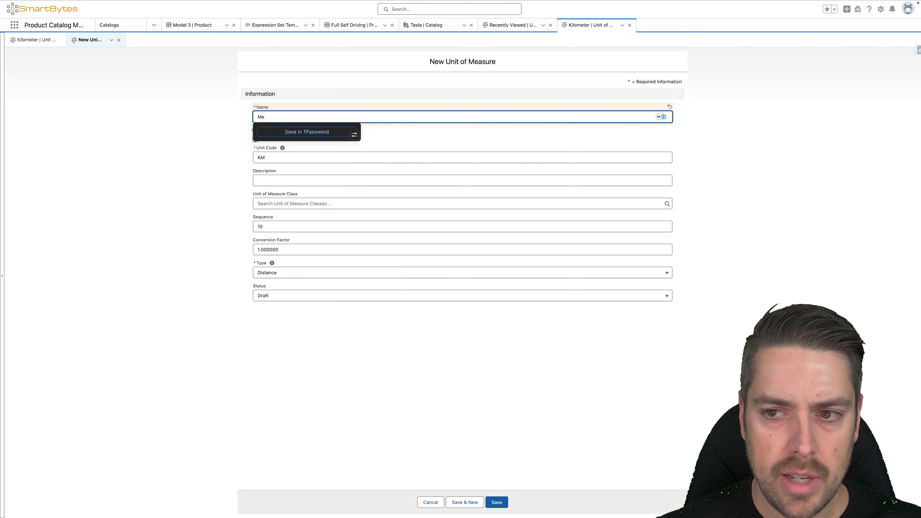
{"action": "type", "text": "g"}
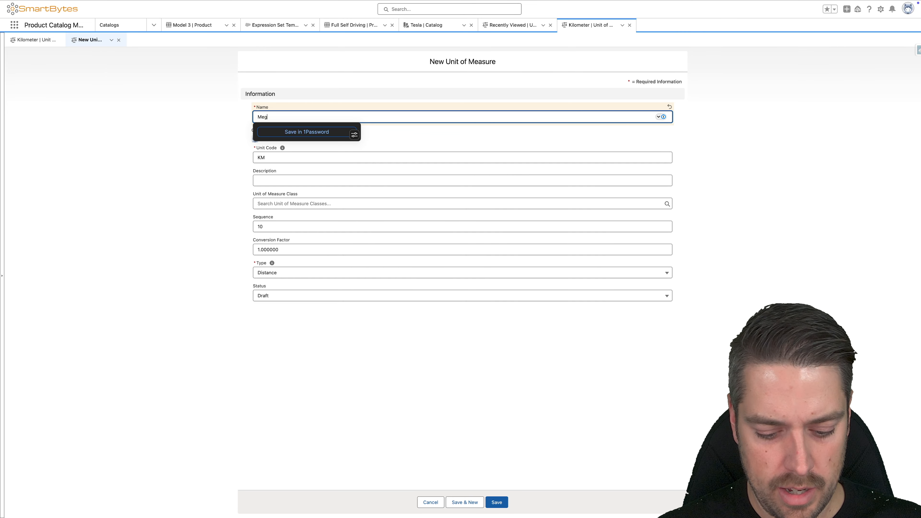
{"action": "type", "text": "ameter"}
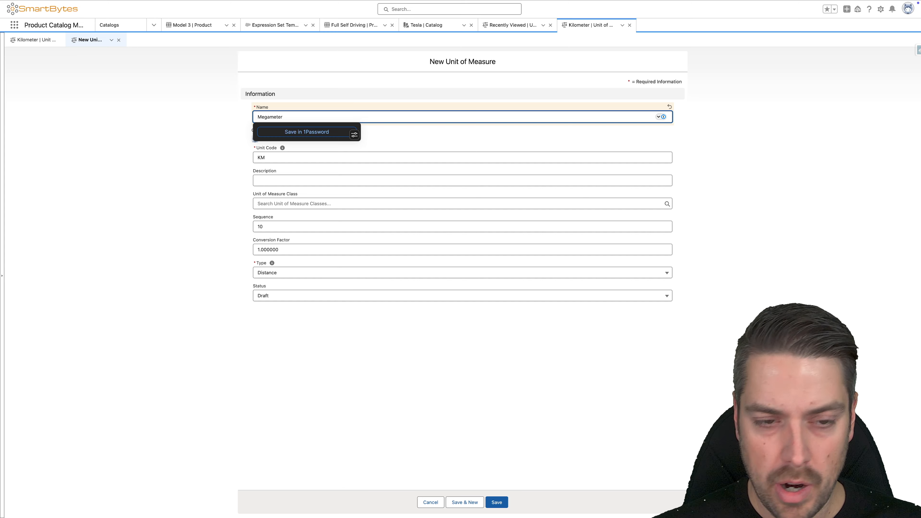
{"action": "left_click", "coordinate": [282, 156]}
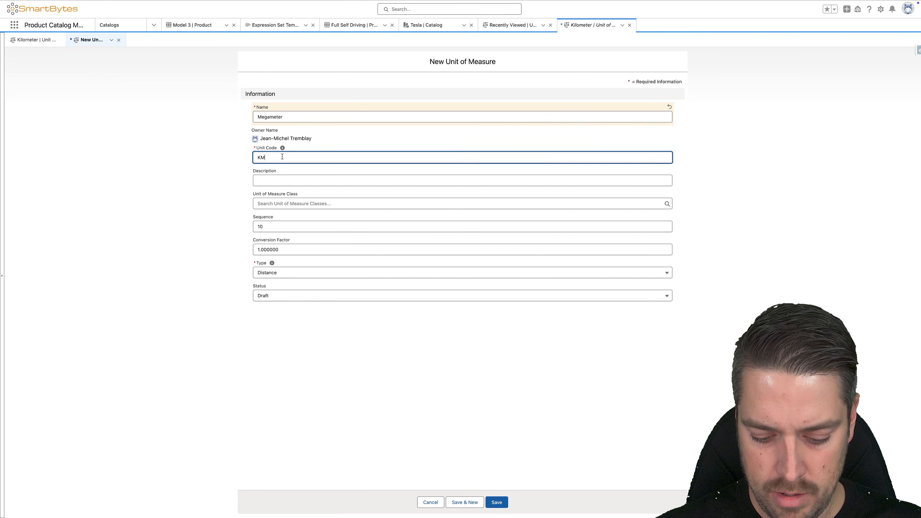
{"action": "key", "text": "BackSpace"}
{"action": "key", "text": "BackSpace"}
{"action": "type", "text": "MM"}
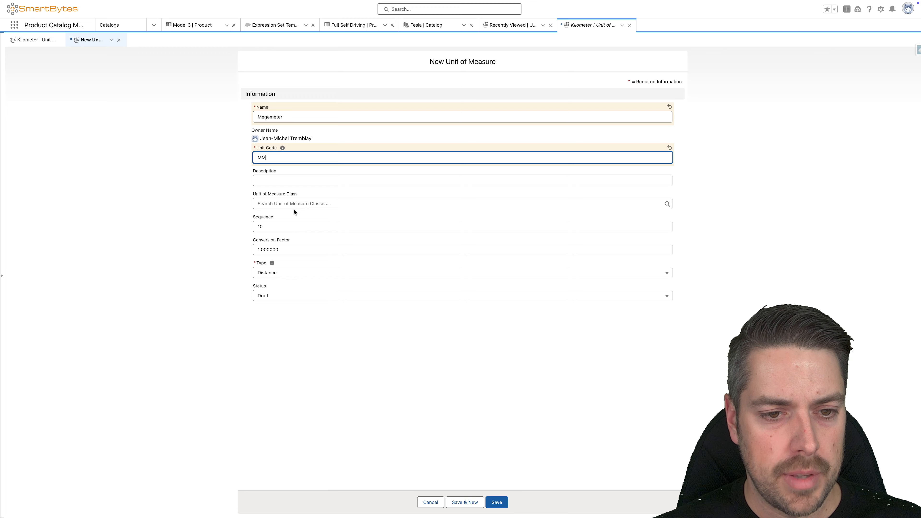
Step: Set the Megameter unit's sequence to 20 and conversion factor to 0.001, and save it
{"action": "double_click", "coordinate": [280, 226]}
{"action": "type", "text": "20"}
{"action": "double_click", "coordinate": [304, 254]}
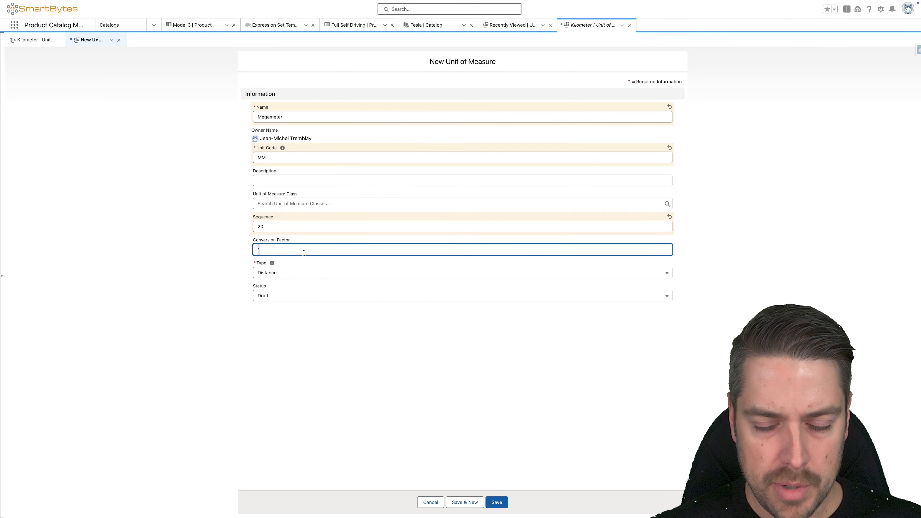
{"action": "type", "text": "0"}
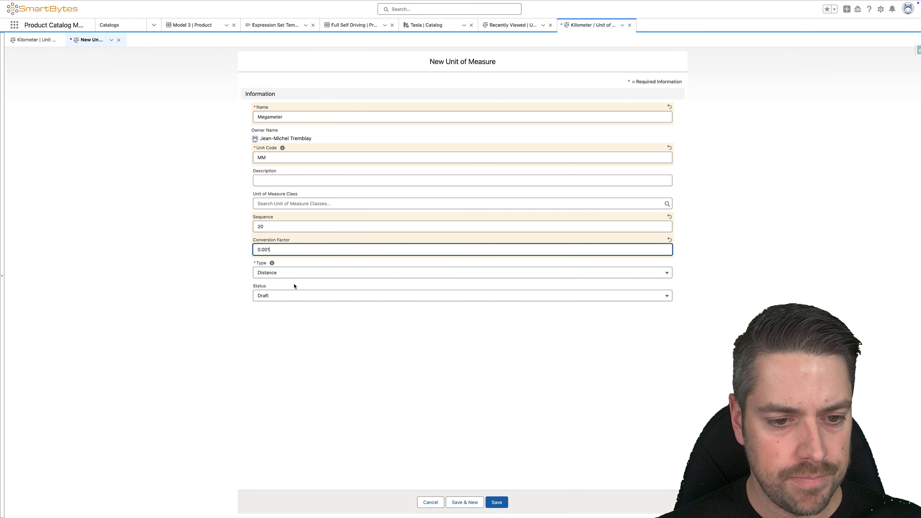
{"action": "left_click", "coordinate": [498, 503]}
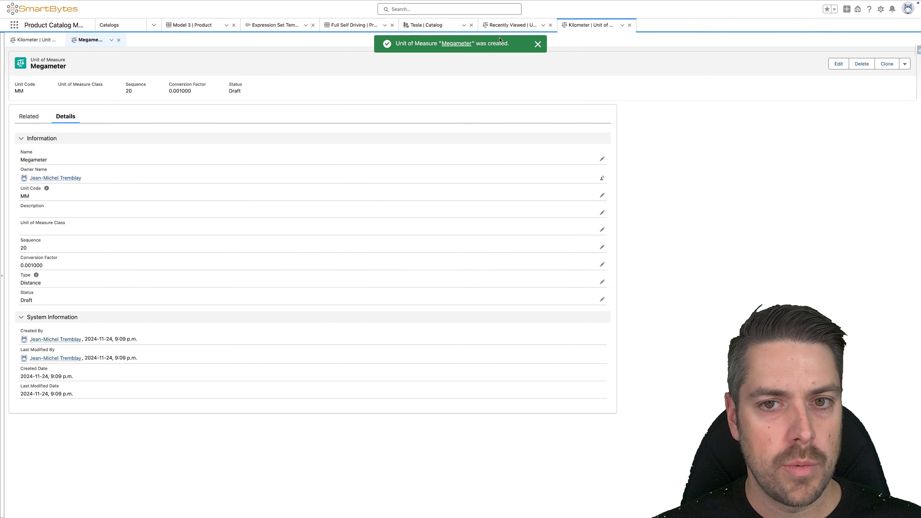
{"action": "left_click", "coordinate": [538, 44]}
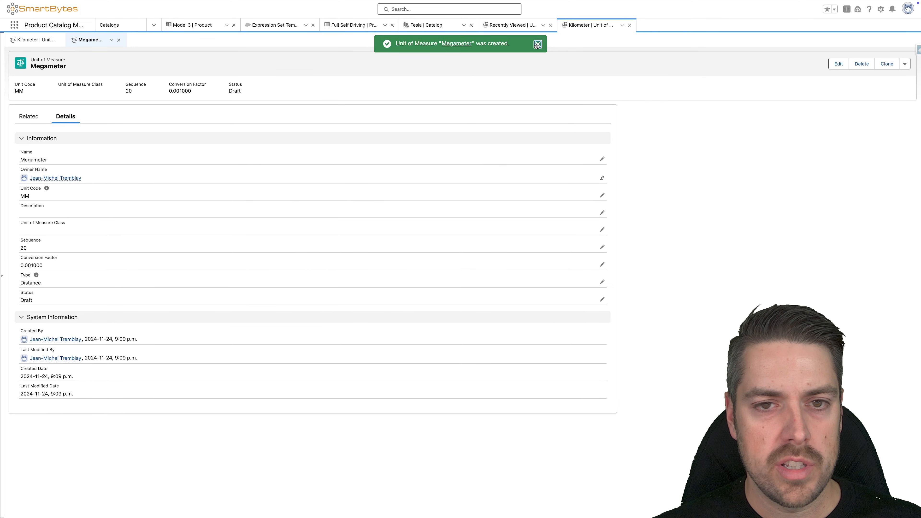
Step: Start a new unit of measure class named Distance with code DIST and status Draft
{"action": "left_click", "coordinate": [13, 25]}
{"action": "type", "text": "unit"}
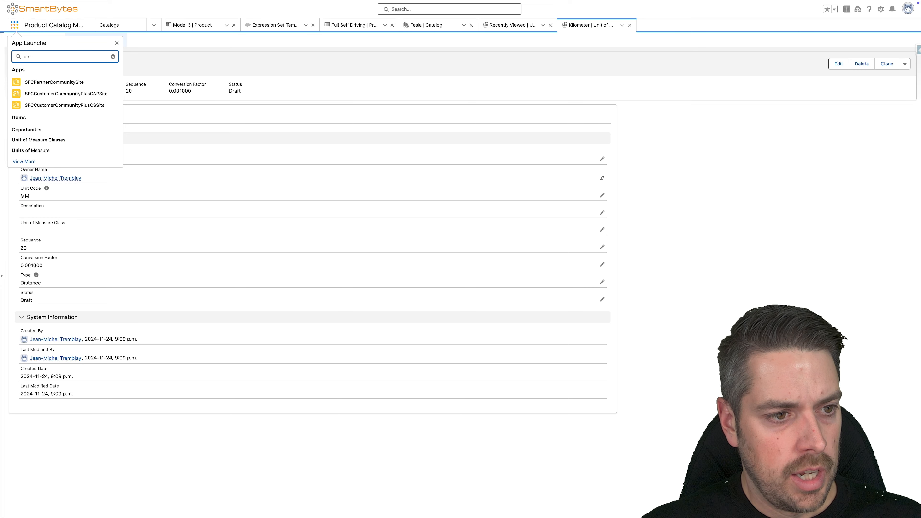
{"action": "left_click", "coordinate": [42, 140]}
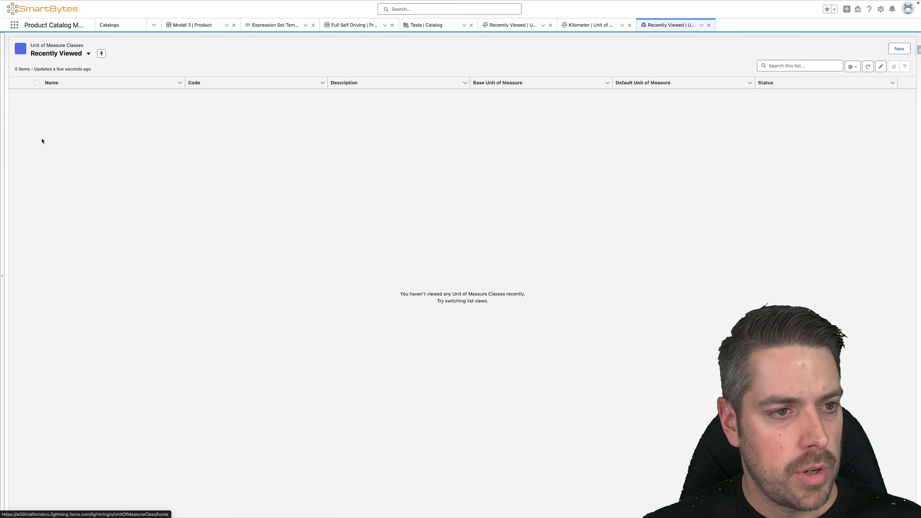
{"action": "left_click", "coordinate": [898, 49]}
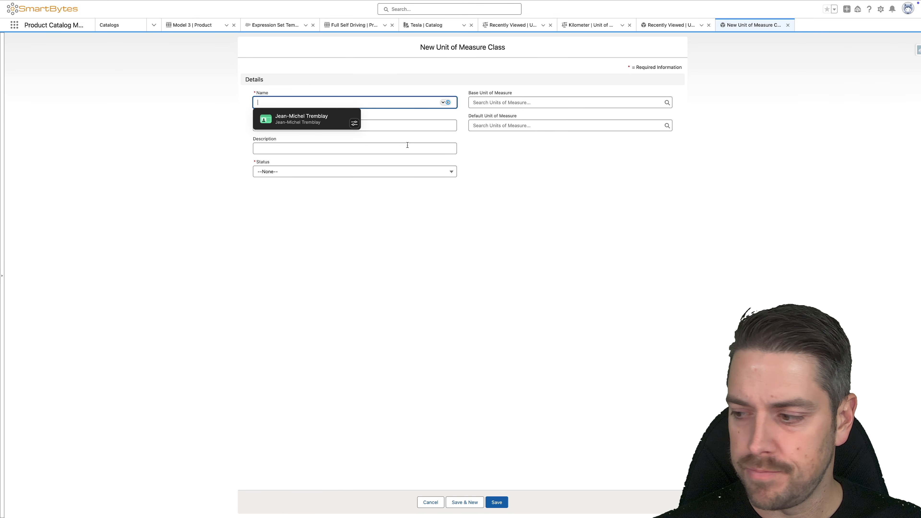
{"action": "type", "text": "Distance"}
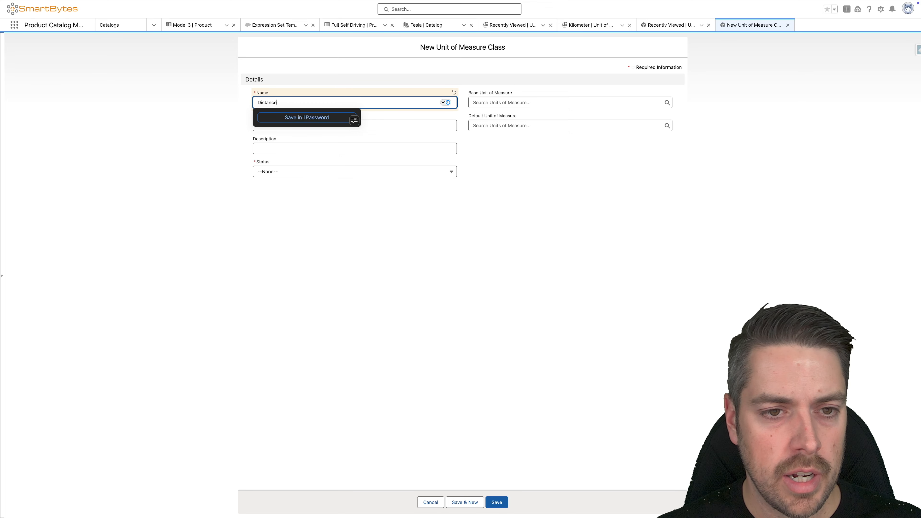
{"action": "left_click", "coordinate": [152, 169]}
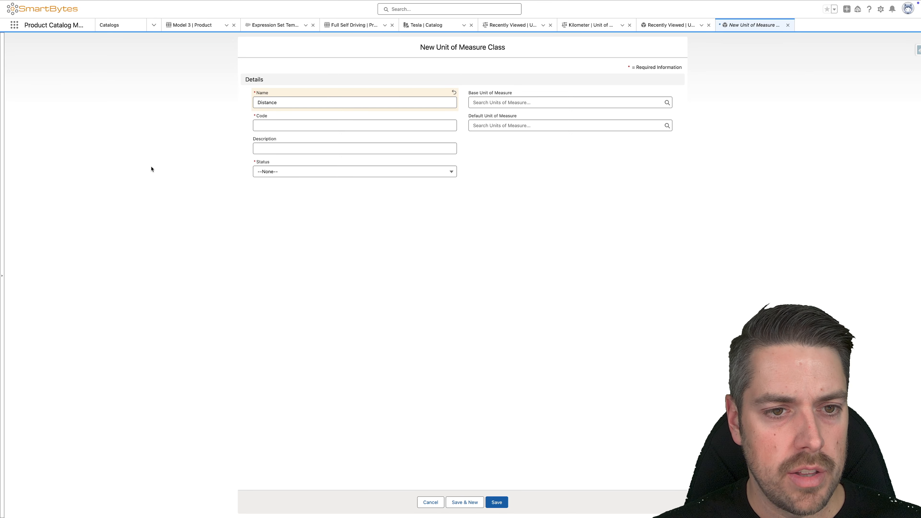
{"action": "left_click", "coordinate": [288, 126]}
{"action": "type", "text": "DIST"}
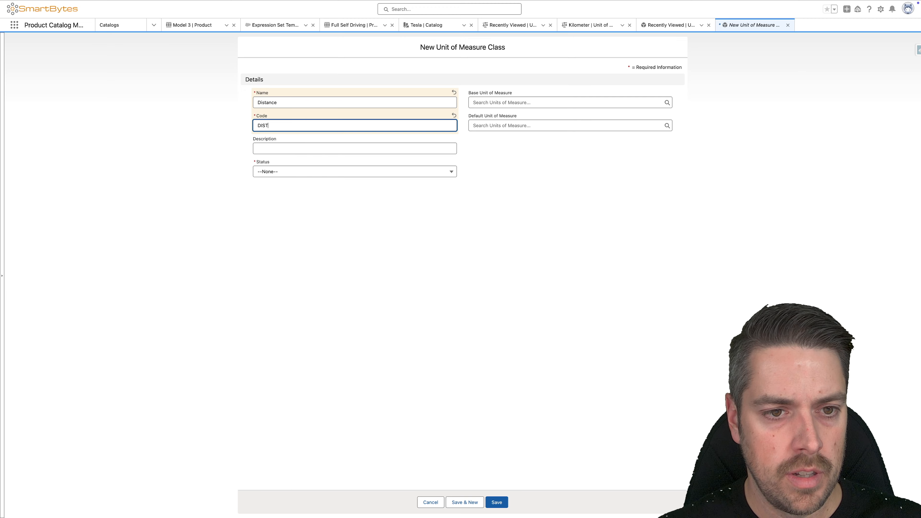
{"action": "left_click", "coordinate": [292, 172]}
{"action": "left_click", "coordinate": [283, 201]}
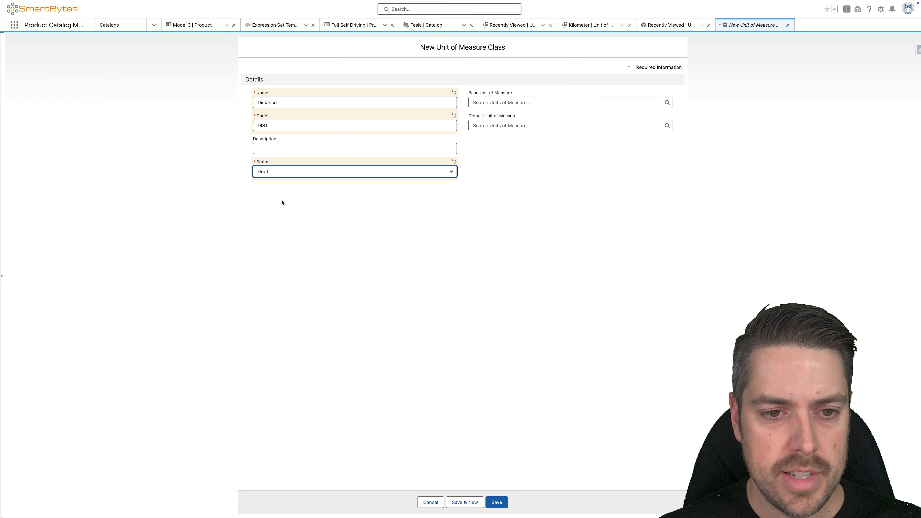
Step: Set Kilometer as both the base and default unit of the Distance class, and save it
{"action": "left_click", "coordinate": [510, 102]}
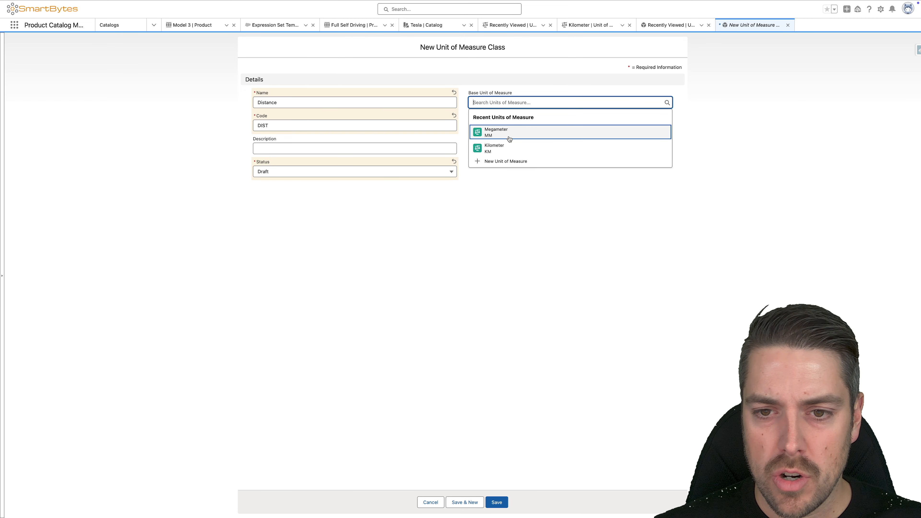
{"action": "left_click", "coordinate": [509, 135]}
{"action": "left_click", "coordinate": [501, 125]}
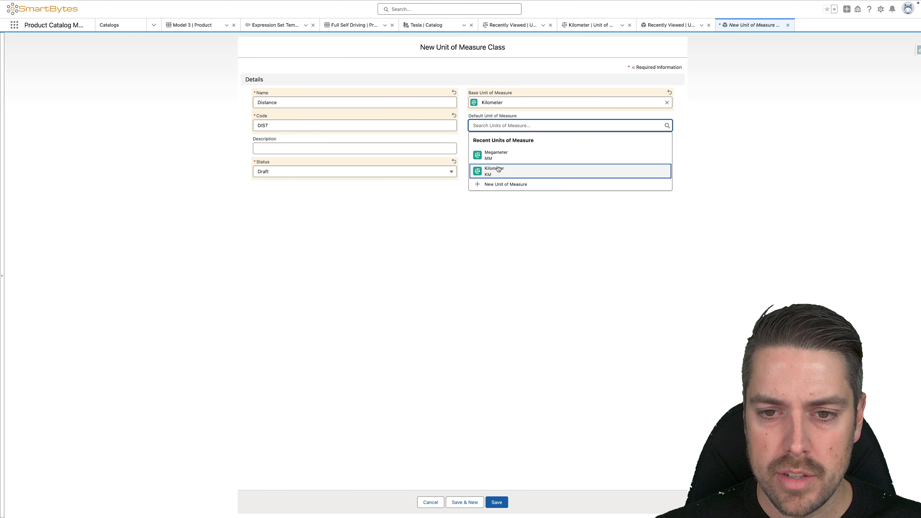
{"action": "left_click", "coordinate": [498, 167]}
{"action": "left_click", "coordinate": [496, 502]}
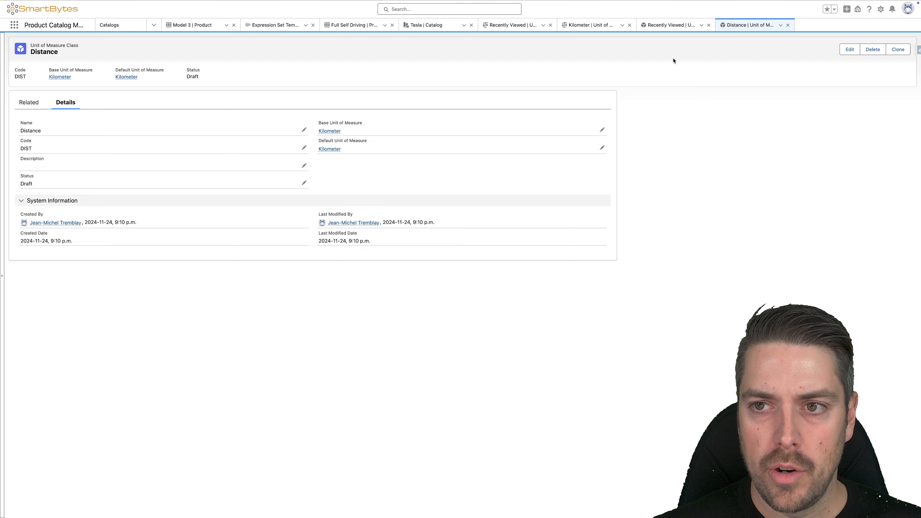
Step: Assign the Distance unit of measure class to the Megameter unit and save the record
{"action": "left_click", "coordinate": [665, 29]}
{"action": "left_click", "coordinate": [598, 21]}
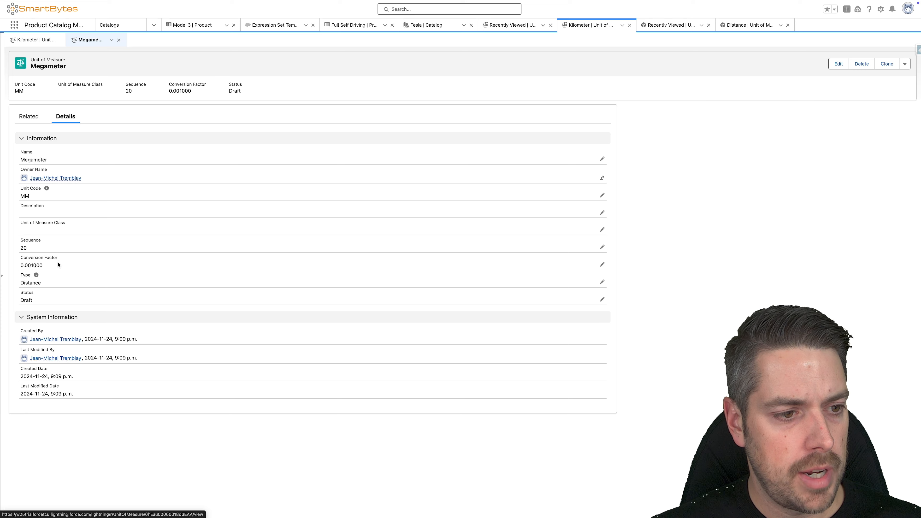
{"action": "double_click", "coordinate": [60, 234]}
{"action": "left_click", "coordinate": [58, 259]}
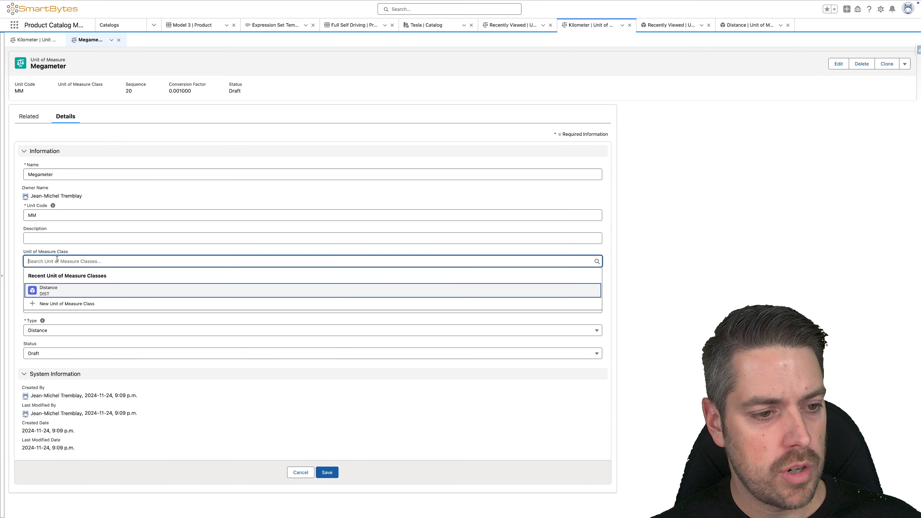
{"action": "left_click", "coordinate": [57, 293]}
{"action": "left_click", "coordinate": [327, 472]}
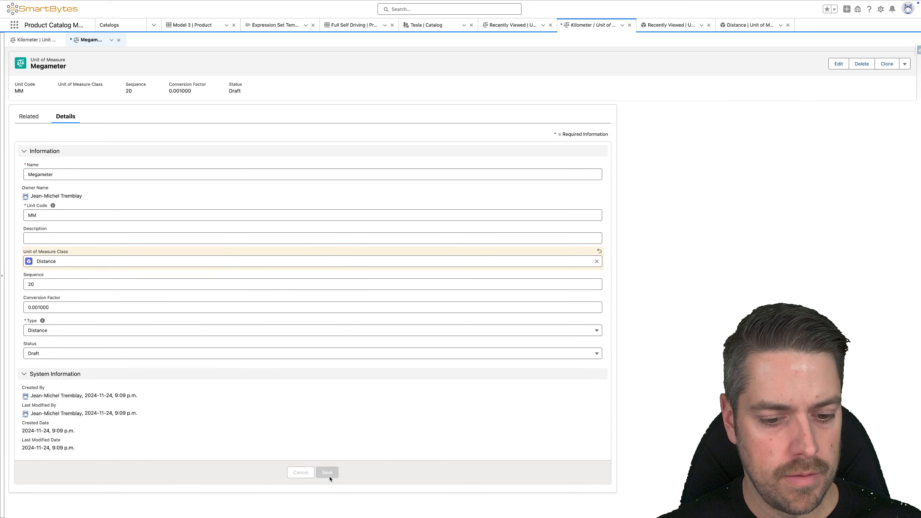
Step: Refresh the recently viewed units of measure, assign the Distance class to Kilometer, and save
{"action": "left_click", "coordinate": [517, 26]}
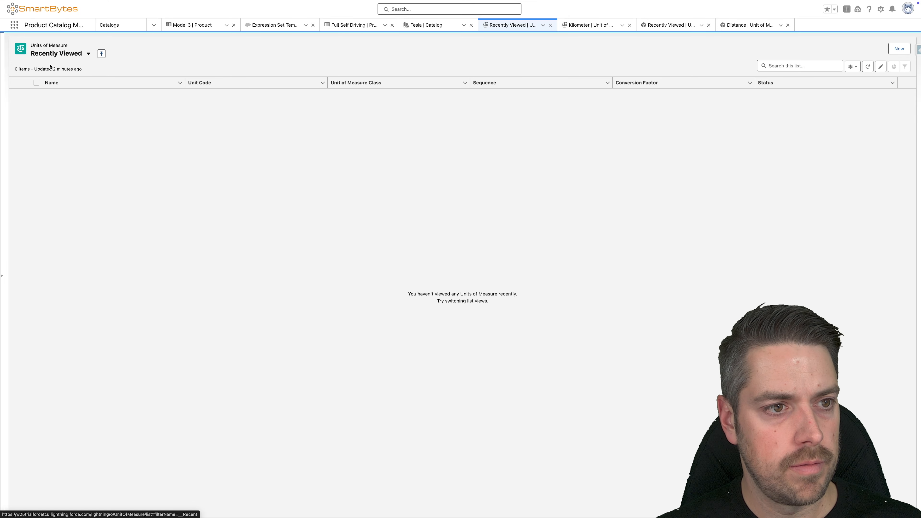
{"action": "left_click", "coordinate": [868, 68]}
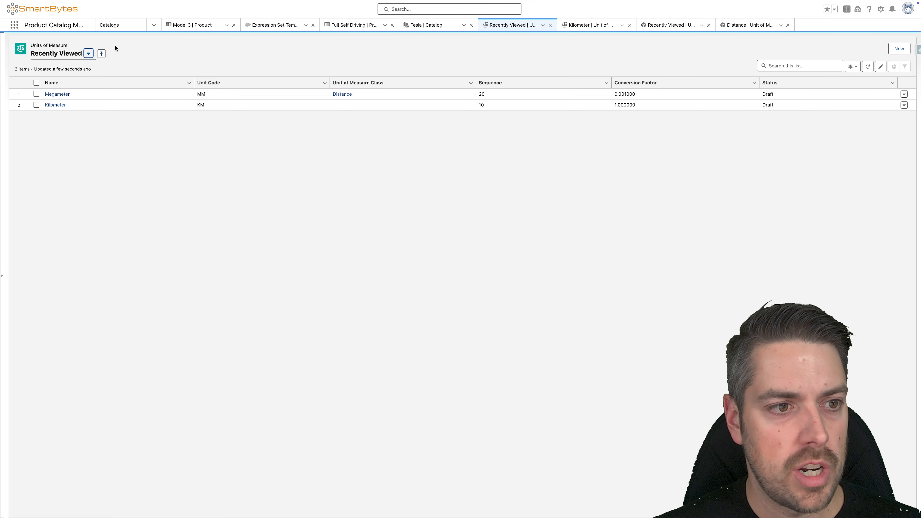
{"action": "double_click", "coordinate": [348, 106]}
{"action": "left_click", "coordinate": [353, 125]}
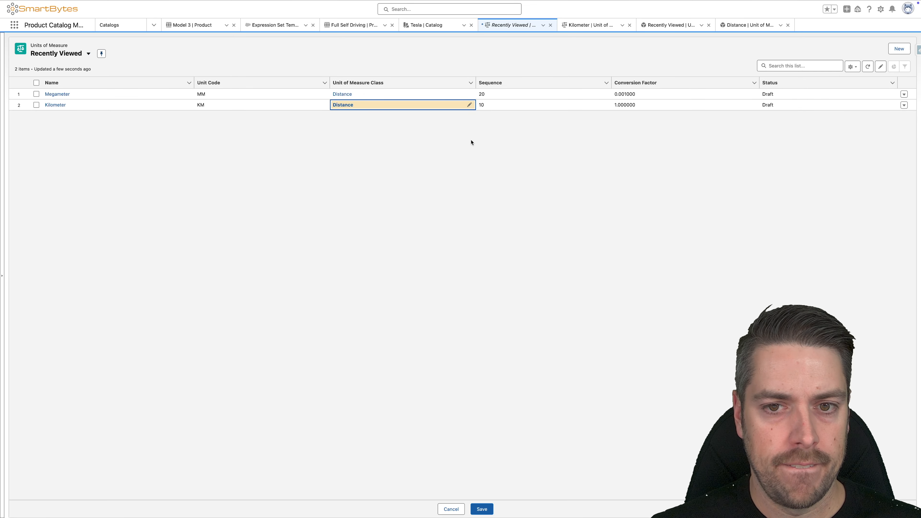
{"action": "left_click", "coordinate": [482, 510]}
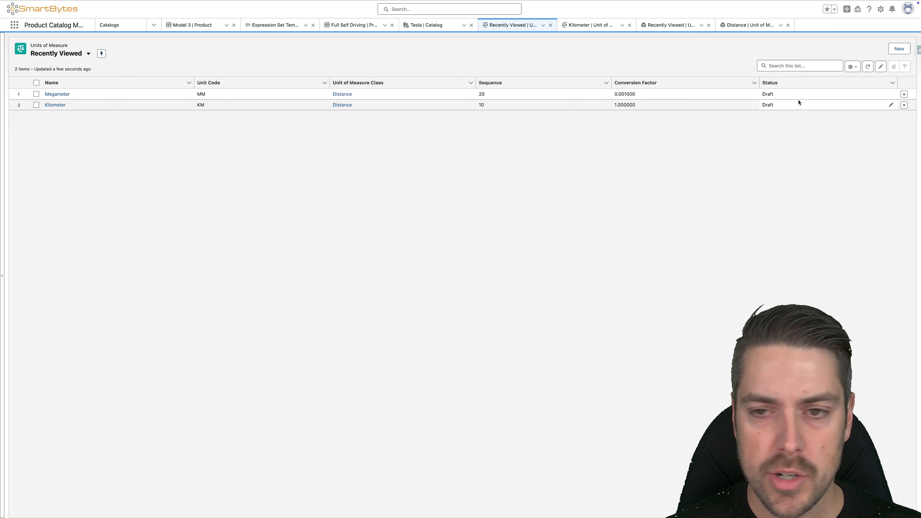
Step: Set the status of the Megameter and Kilometer units to Active and save the changes
{"action": "double_click", "coordinate": [867, 94]}
{"action": "left_click", "coordinate": [823, 100]}
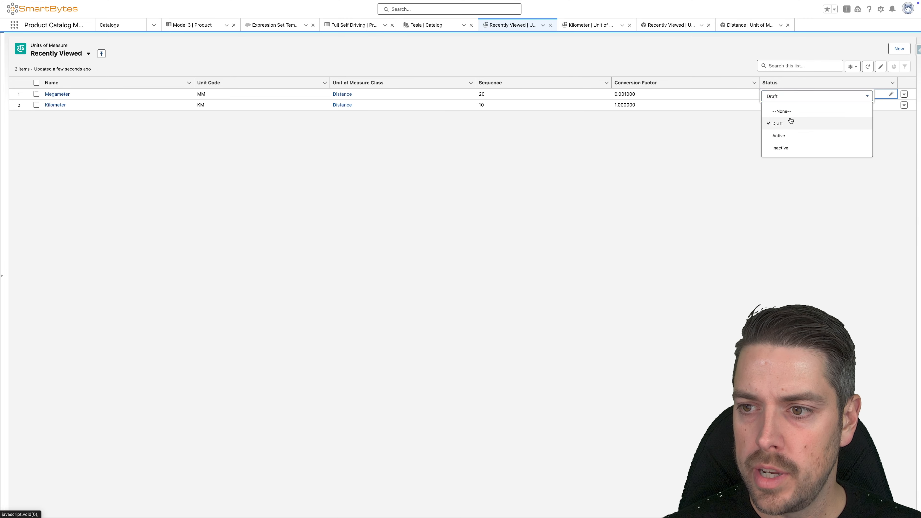
{"action": "left_click", "coordinate": [783, 135]}
{"action": "double_click", "coordinate": [802, 108]}
{"action": "left_click", "coordinate": [803, 108]}
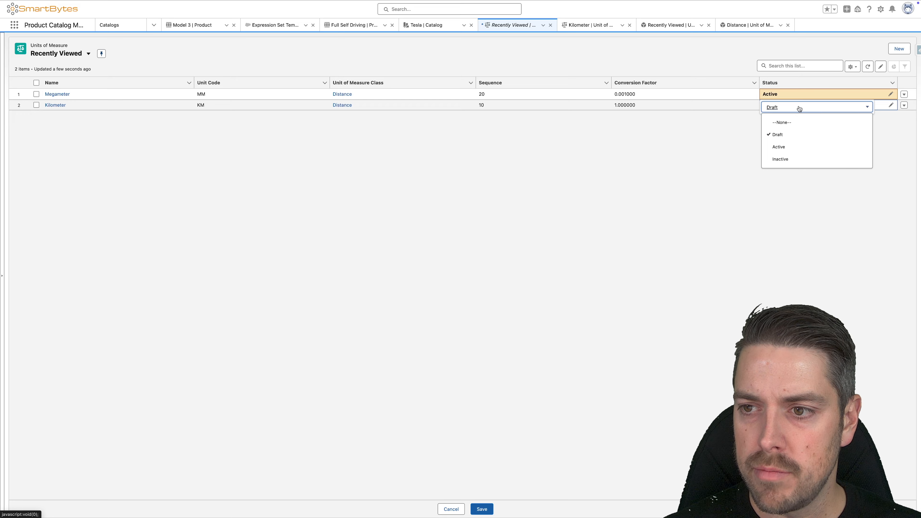
{"action": "left_click", "coordinate": [781, 146]}
{"action": "left_click", "coordinate": [481, 509]}
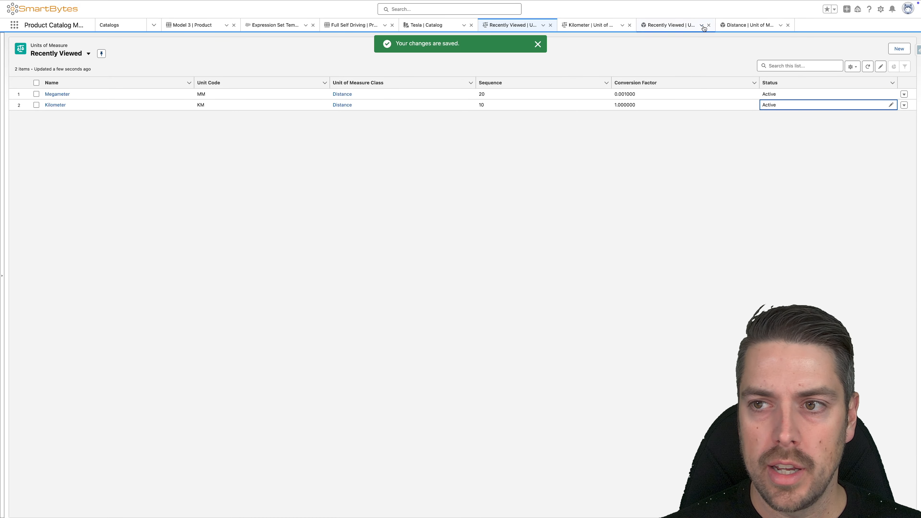
Step: Set the status of the Distance unit of measure class to Active and save the record
{"action": "left_click", "coordinate": [745, 25]}
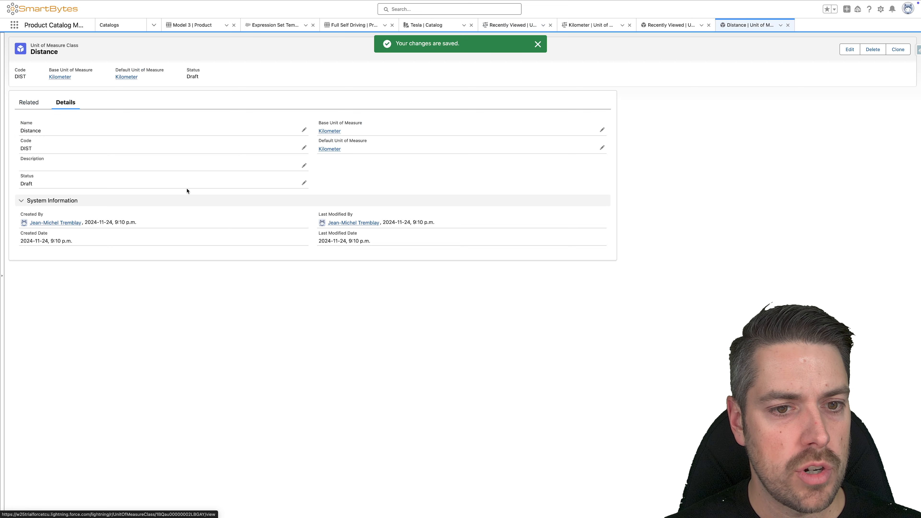
{"action": "left_click", "coordinate": [306, 184]}
{"action": "left_click", "coordinate": [191, 218]}
{"action": "left_click", "coordinate": [137, 255]}
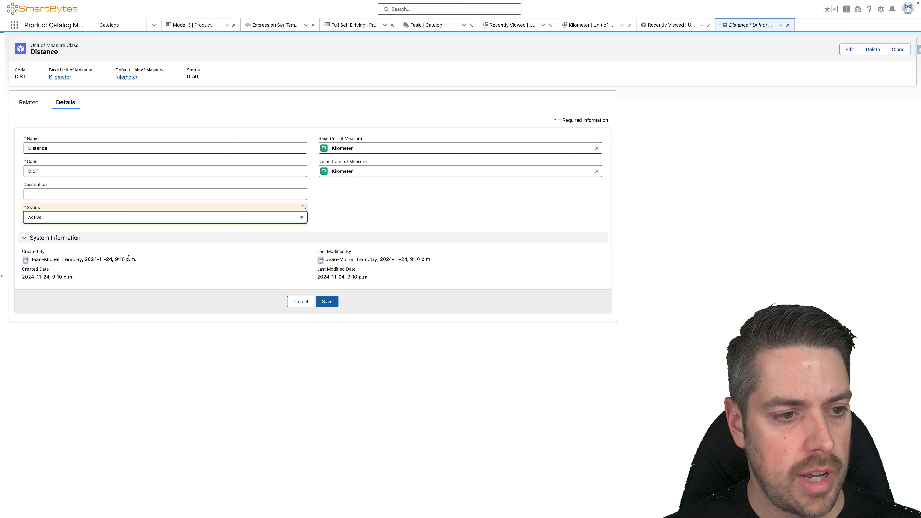
{"action": "left_click", "coordinate": [326, 302]}
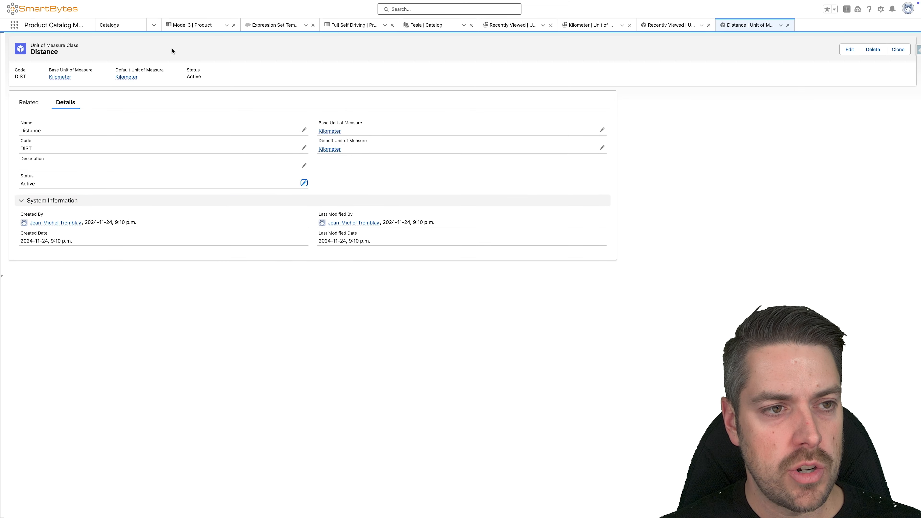
Step: Open the Usage Resources list and start a new usage resource with the Usage category
{"action": "left_click", "coordinate": [14, 28]}
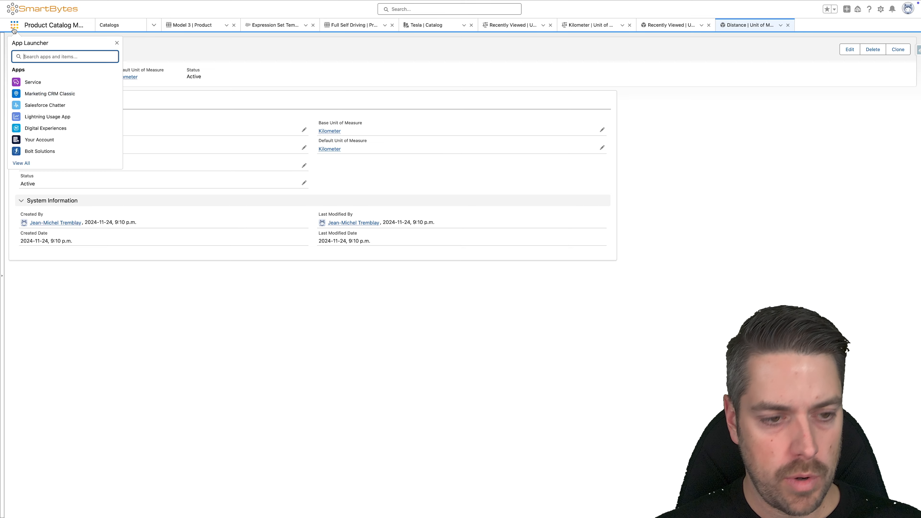
{"action": "type", "text": "usage re"}
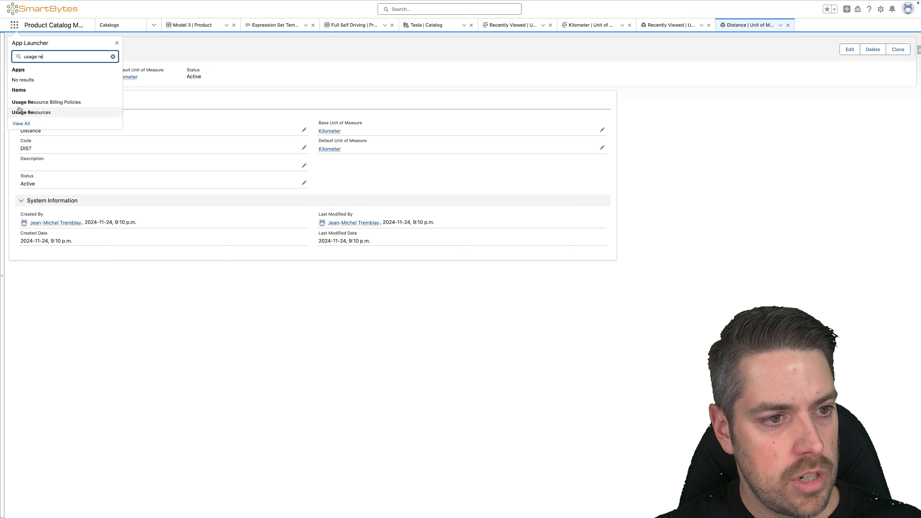
{"action": "left_click", "coordinate": [40, 112]}
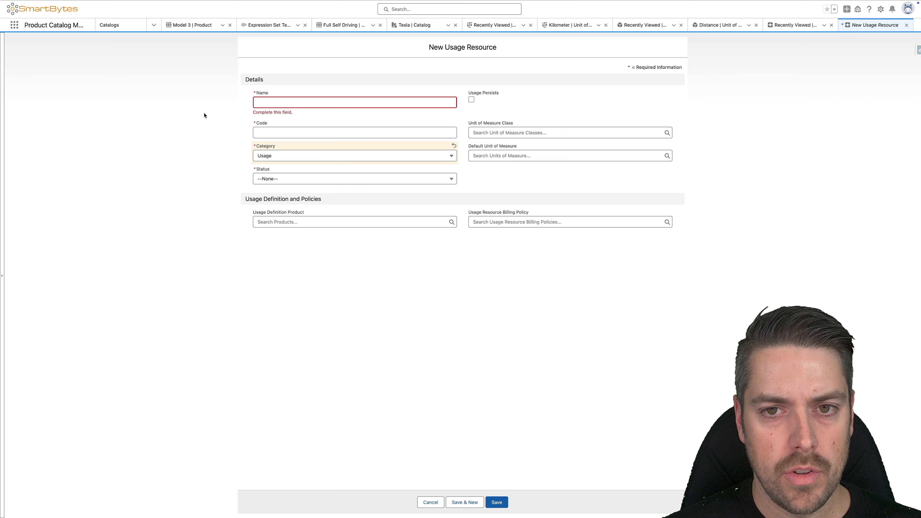
Step: Name the new usage resource FSD Distance Usage and give it the code FSD
{"action": "left_click", "coordinate": [314, 103]}
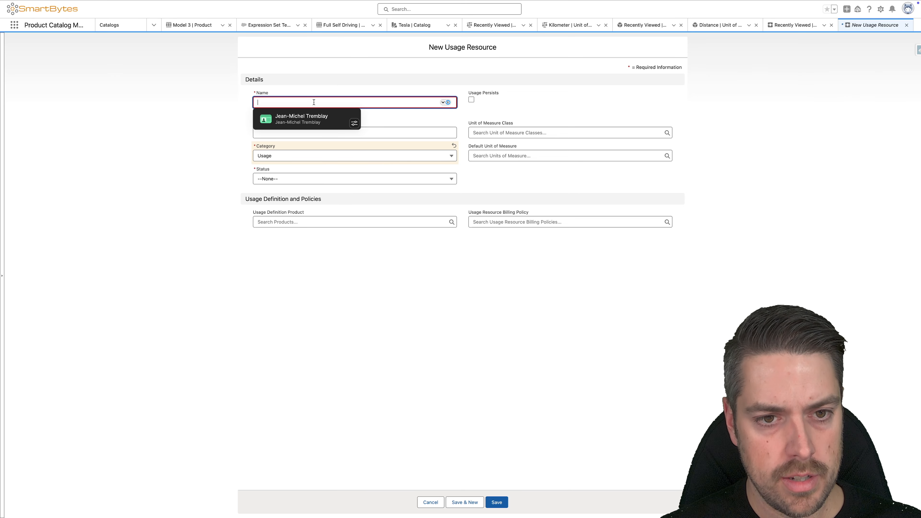
{"action": "type", "text": "D"}
{"action": "key", "text": "BackSpace"}
{"action": "type", "text": "F"}
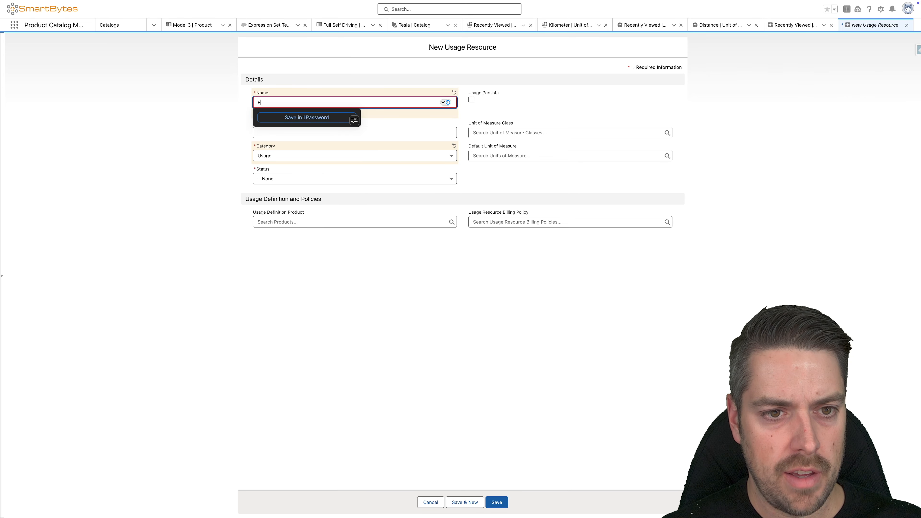
{"action": "type", "text": "SD Distance Usage"}
{"action": "key", "text": "Tab"}
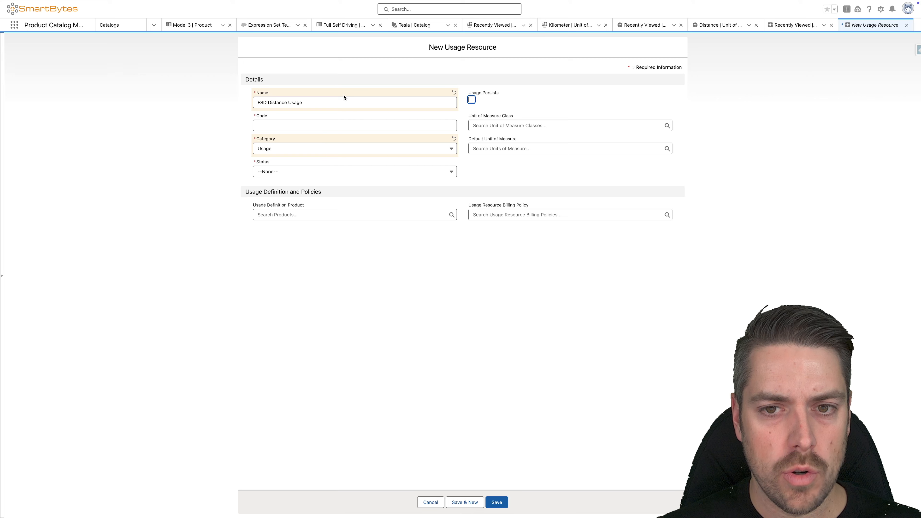
{"action": "left_click", "coordinate": [270, 127]}
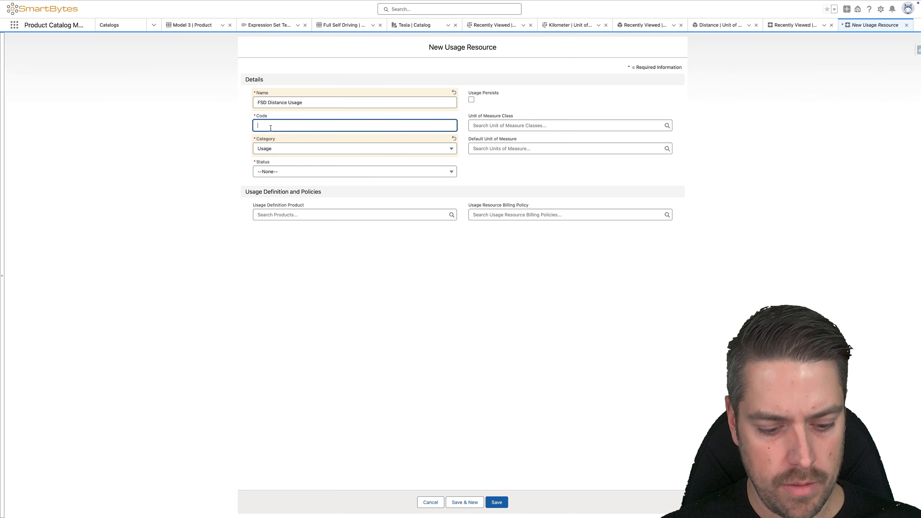
{"action": "type", "text": "FSD"}
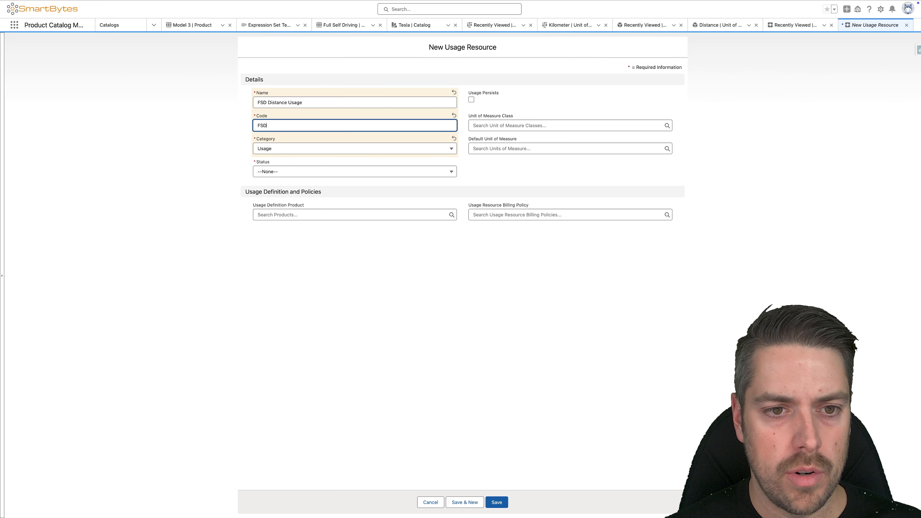
Step: Assign the usage resource the Distance class, Kilometer default unit, Draft status and Full Self Driving as its usage definition product
{"action": "left_click", "coordinate": [521, 126]}
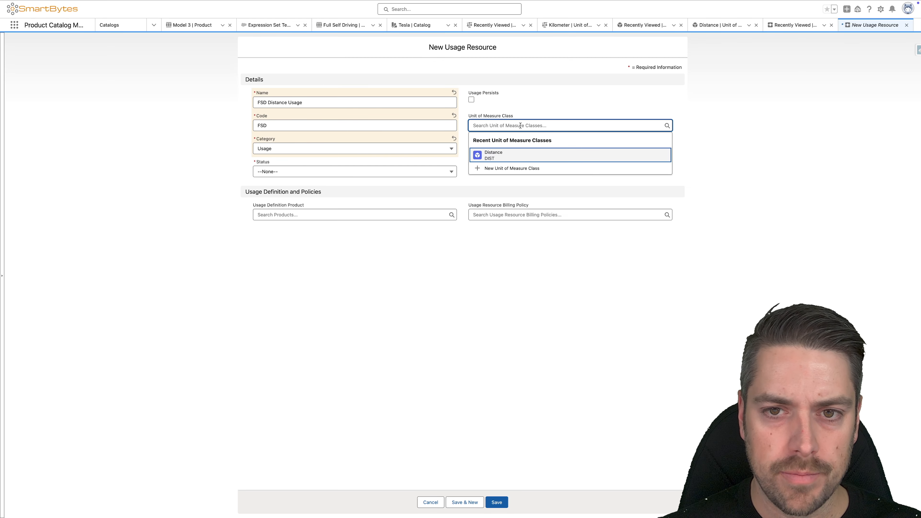
{"action": "left_click", "coordinate": [498, 159]}
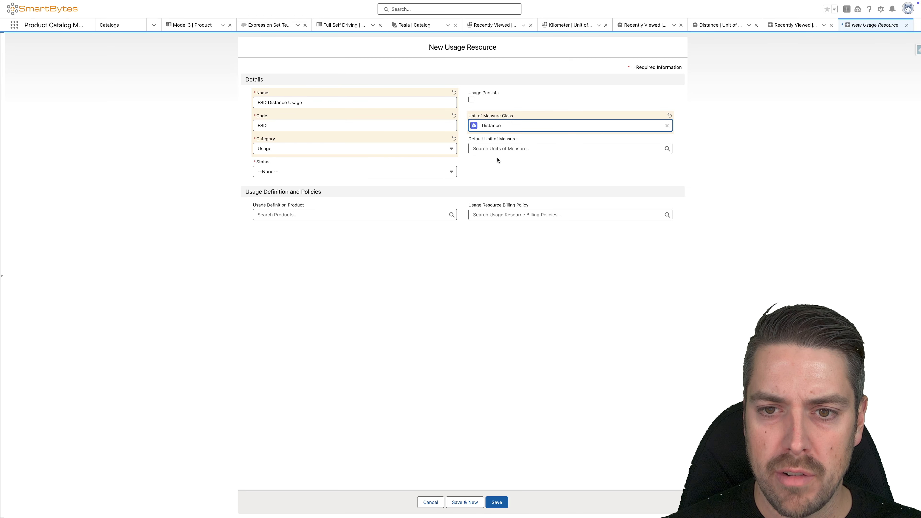
{"action": "left_click", "coordinate": [492, 150]}
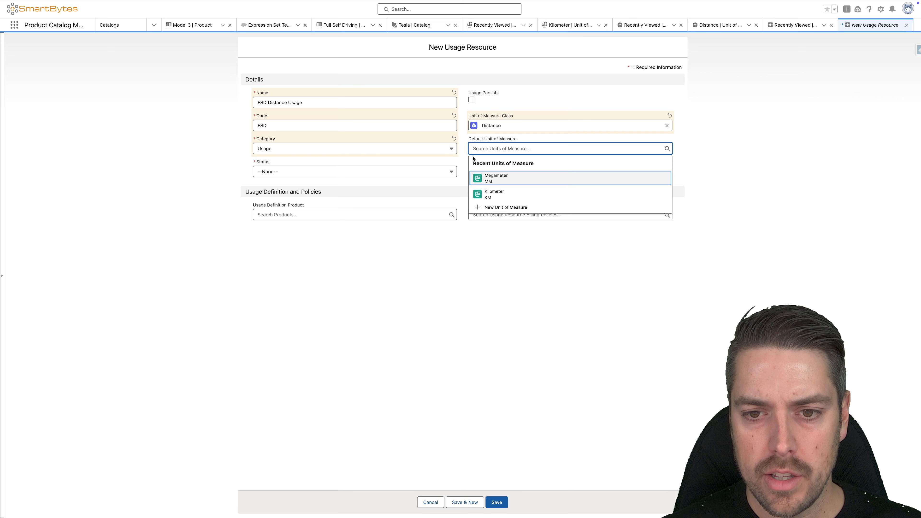
{"action": "left_click", "coordinate": [496, 196]}
{"action": "left_click", "coordinate": [298, 174]}
{"action": "left_click", "coordinate": [279, 199]}
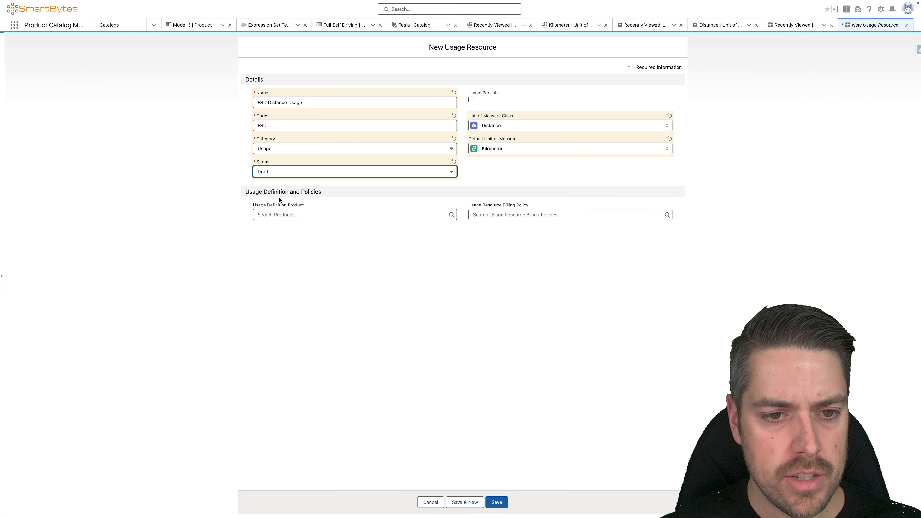
{"action": "left_click", "coordinate": [332, 217]}
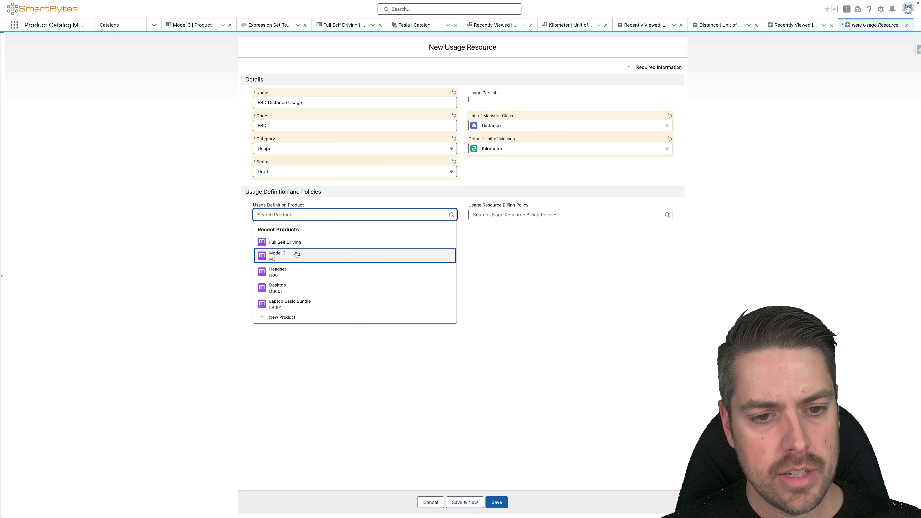
{"action": "left_click", "coordinate": [282, 243]}
Step: Start a new usage resource billing policy named Usage Billing with Sum as the usage accumulation method
{"action": "left_click", "coordinate": [495, 214]}
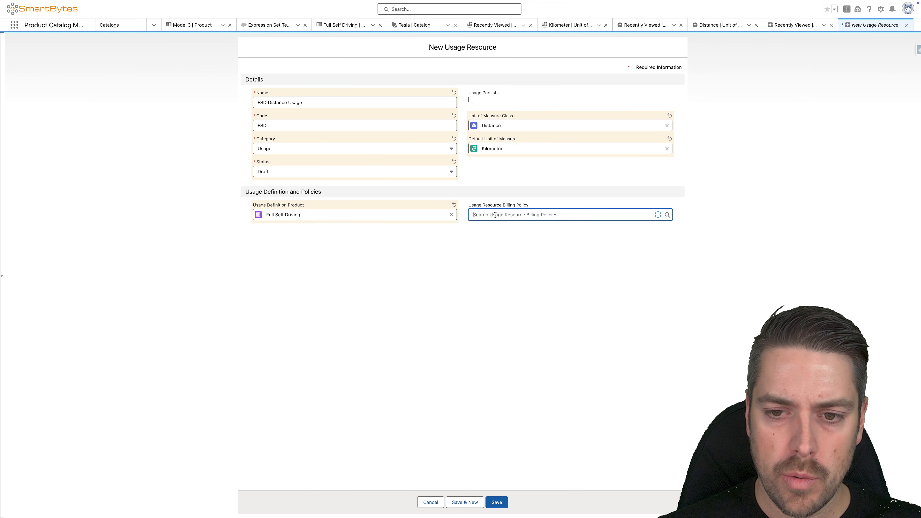
{"action": "left_click", "coordinate": [520, 228]}
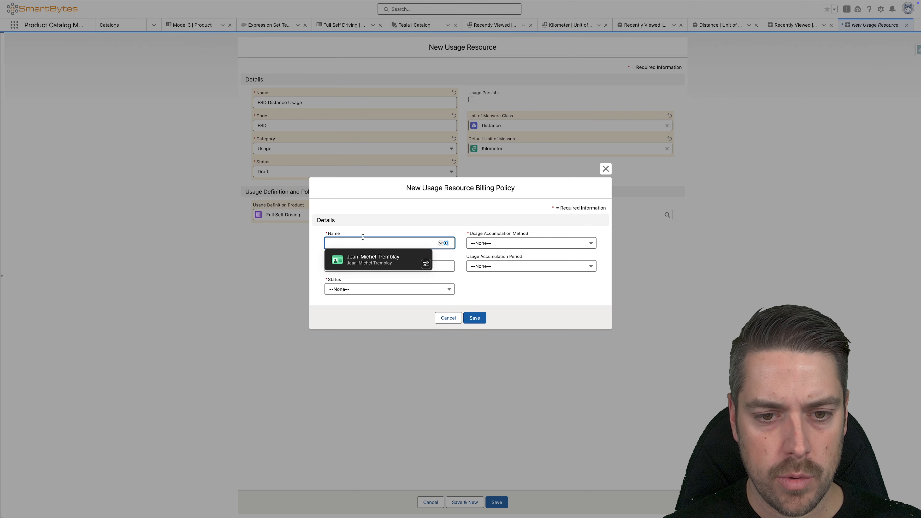
{"action": "type", "text": "U"}
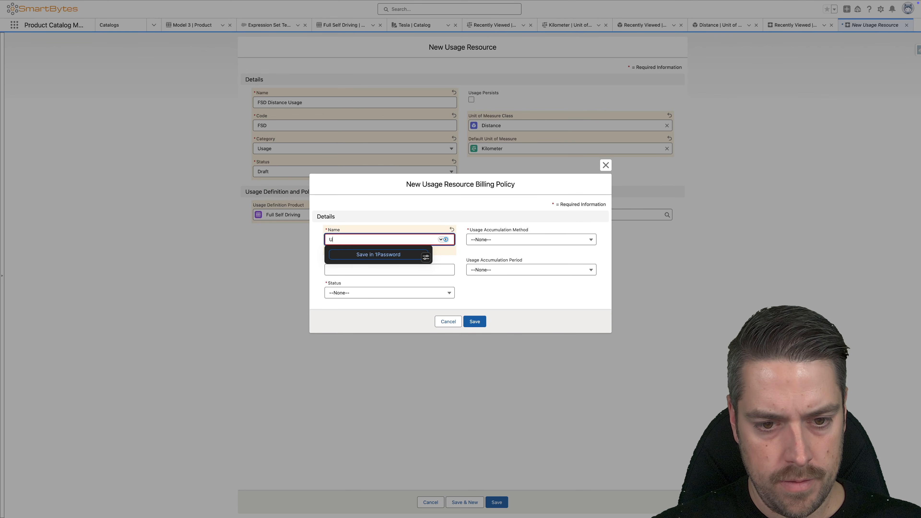
{"action": "type", "text": "sage Billing"}
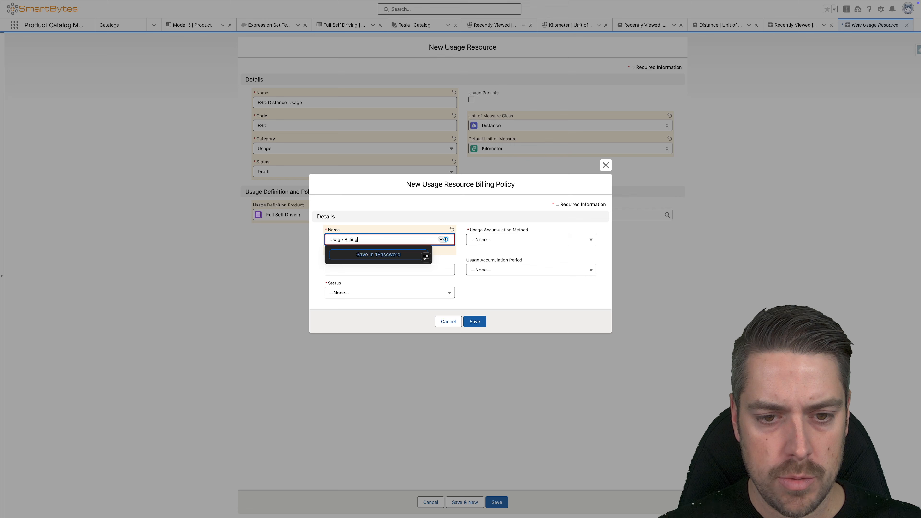
{"action": "key", "text": "Tab"}
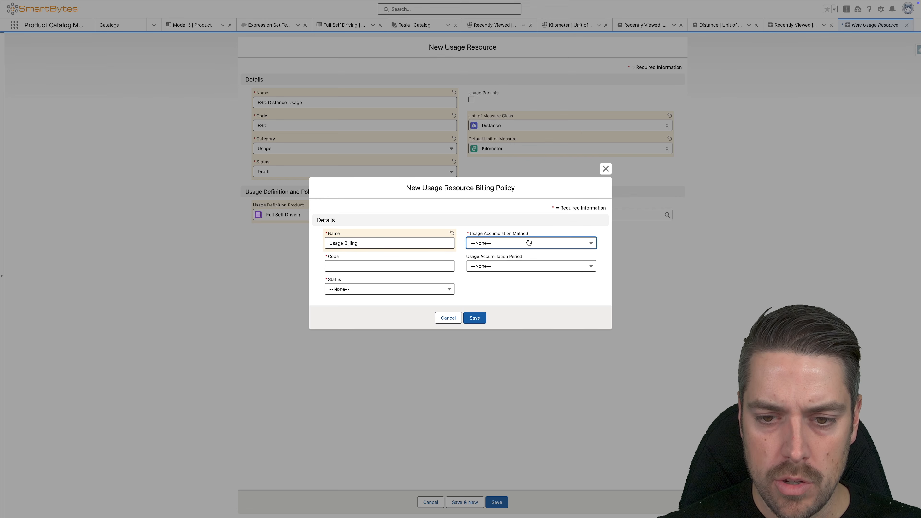
{"action": "left_click", "coordinate": [528, 242]}
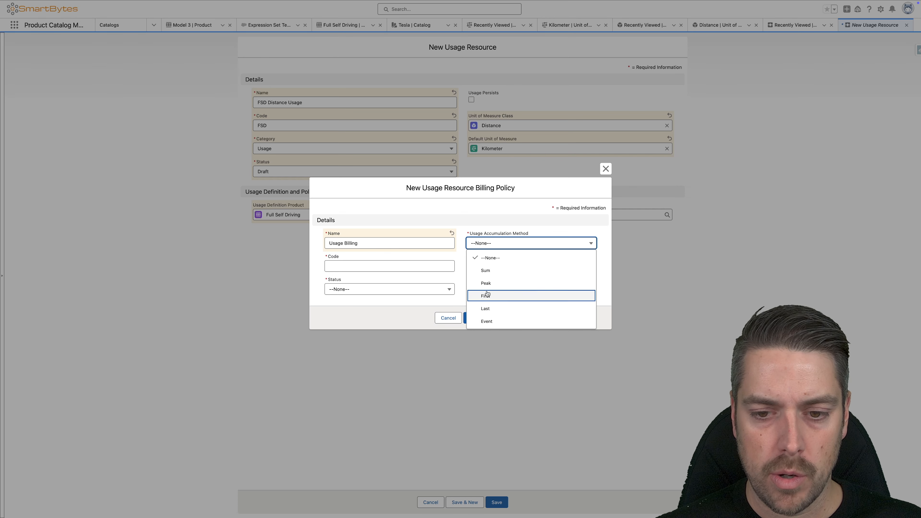
{"action": "left_click", "coordinate": [488, 270]}
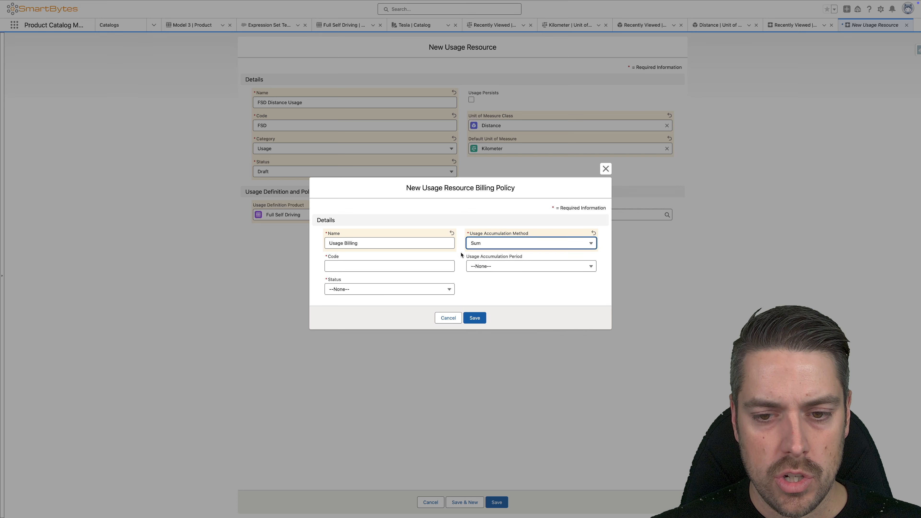
Step: Give the billing policy the code USAGE, a Monthly accumulation period and Draft status, and save it
{"action": "left_click", "coordinate": [398, 264]}
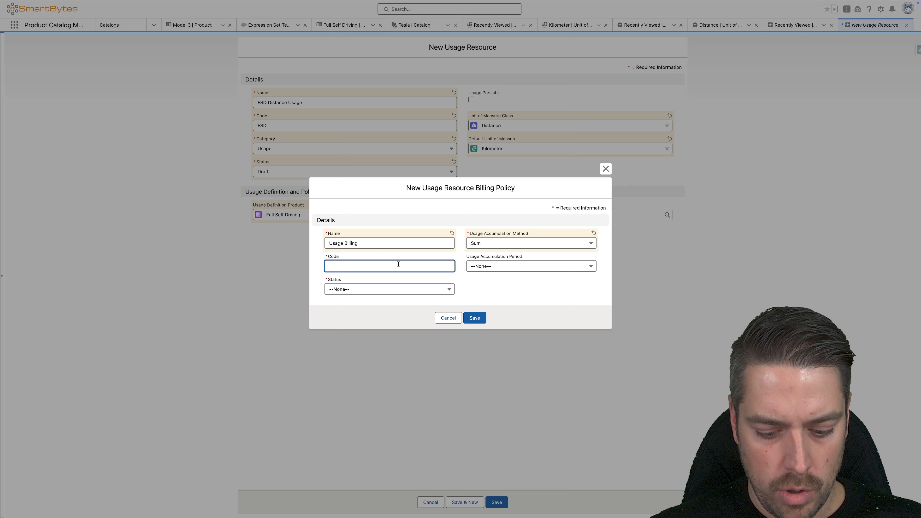
{"action": "type", "text": "USAGE"}
{"action": "left_click", "coordinate": [523, 268]}
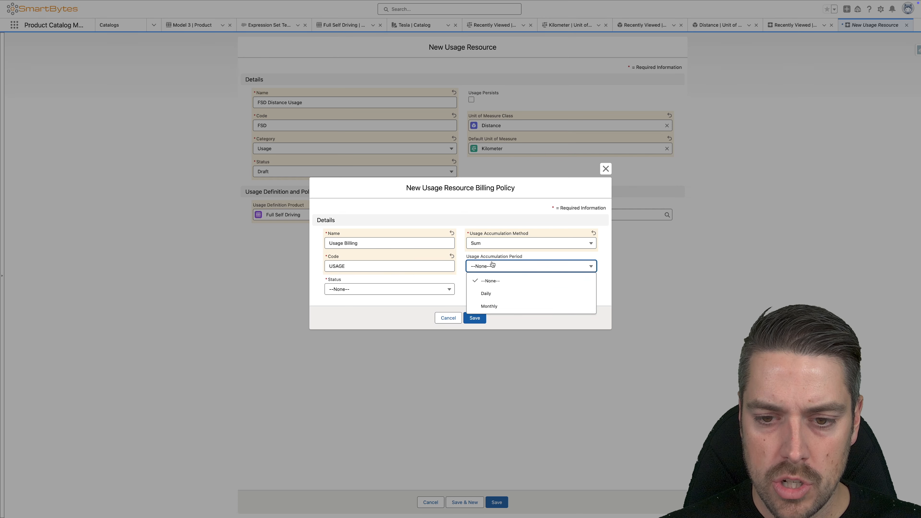
{"action": "left_click", "coordinate": [501, 306]}
{"action": "left_click", "coordinate": [379, 290]}
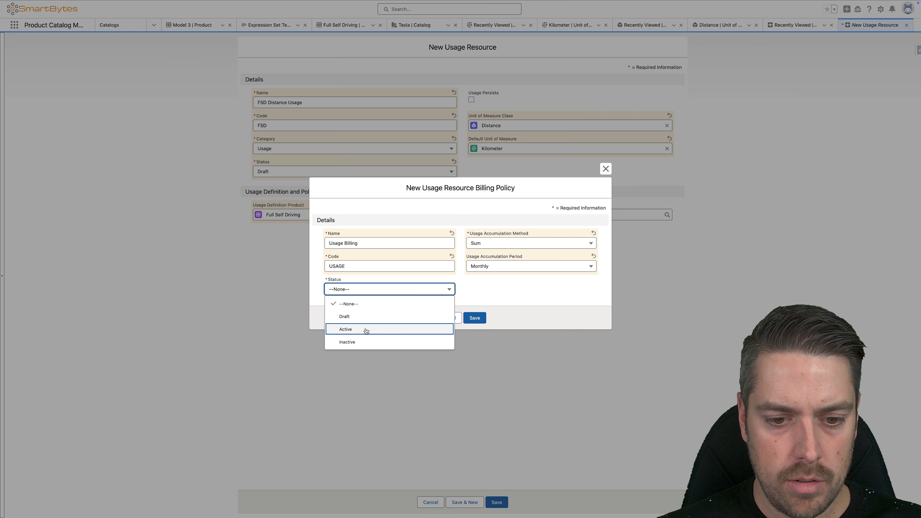
{"action": "left_click", "coordinate": [364, 329]}
{"action": "left_click", "coordinate": [418, 289]}
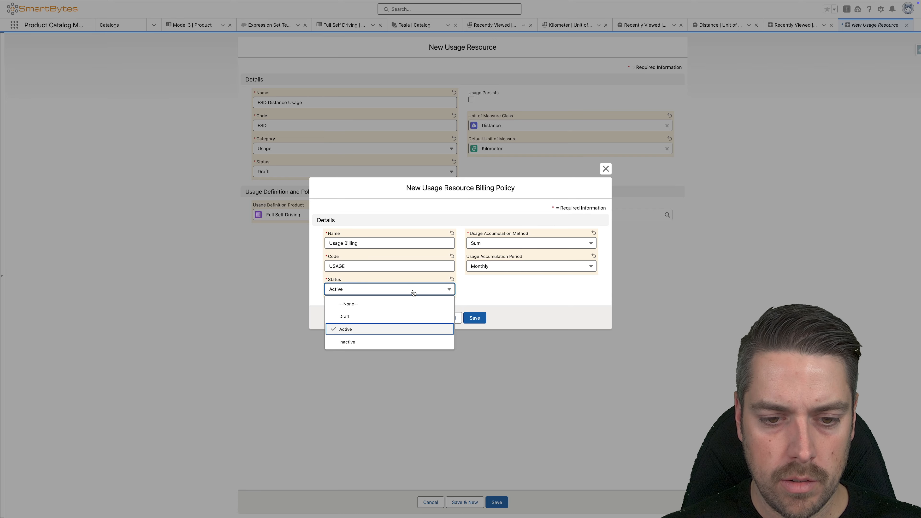
{"action": "left_click", "coordinate": [398, 315]}
{"action": "left_click", "coordinate": [474, 318]}
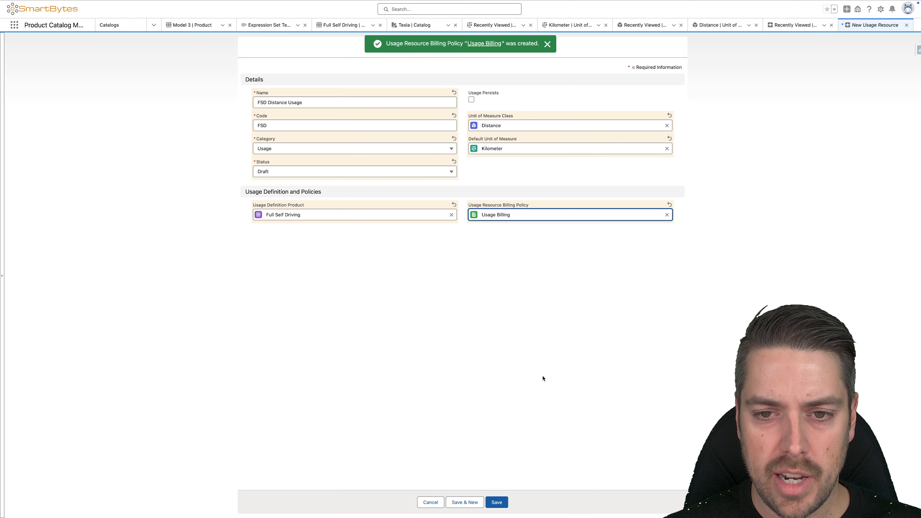
Step: Save the new usage resource, and set the status of its Usage Billing policy to Active and save the policy
{"action": "left_click", "coordinate": [497, 502]}
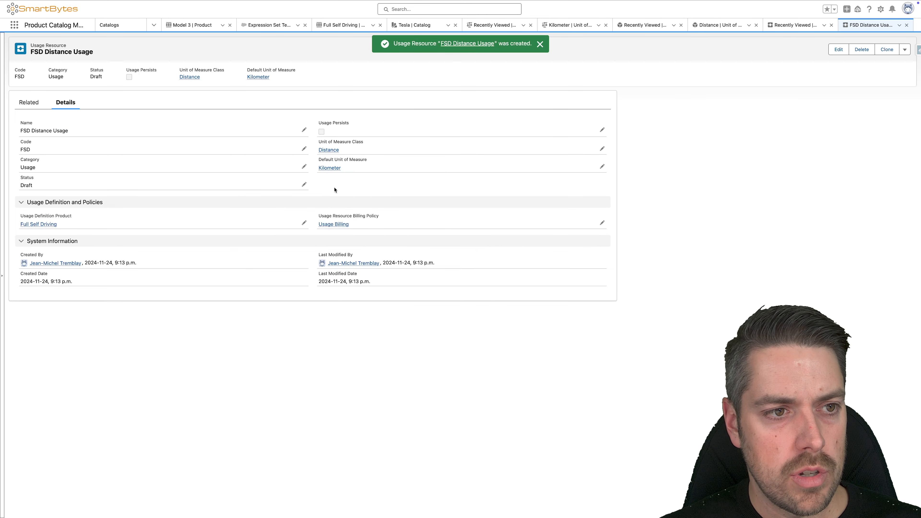
{"action": "left_click", "coordinate": [335, 224]}
{"action": "double_click", "coordinate": [80, 180]}
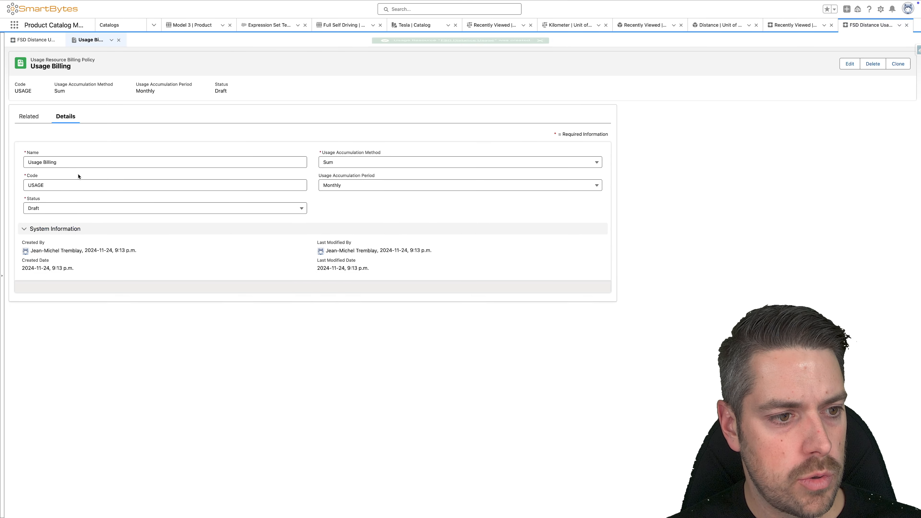
{"action": "left_click", "coordinate": [58, 208]}
{"action": "left_click", "coordinate": [54, 248]}
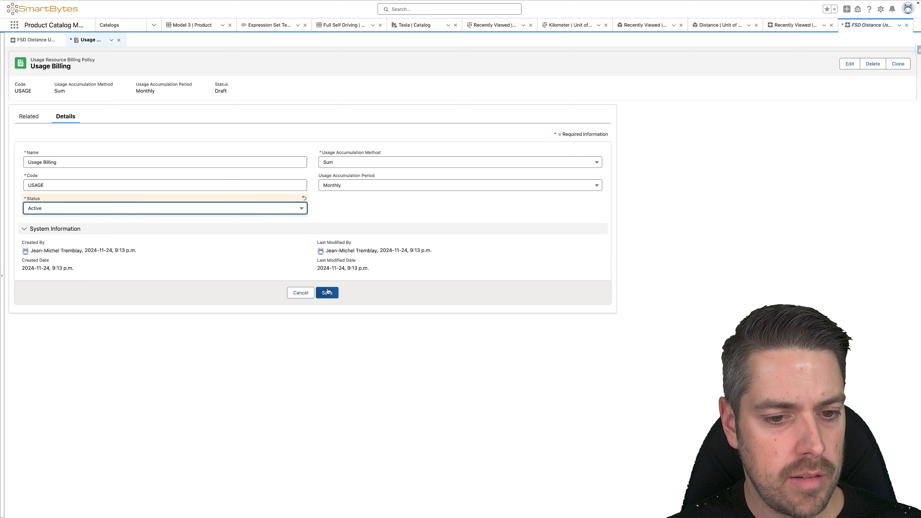
{"action": "left_click", "coordinate": [326, 292]}
Step: Set the status of the FSD Distance Usage resource to Active and save the record
{"action": "left_click", "coordinate": [27, 40]}
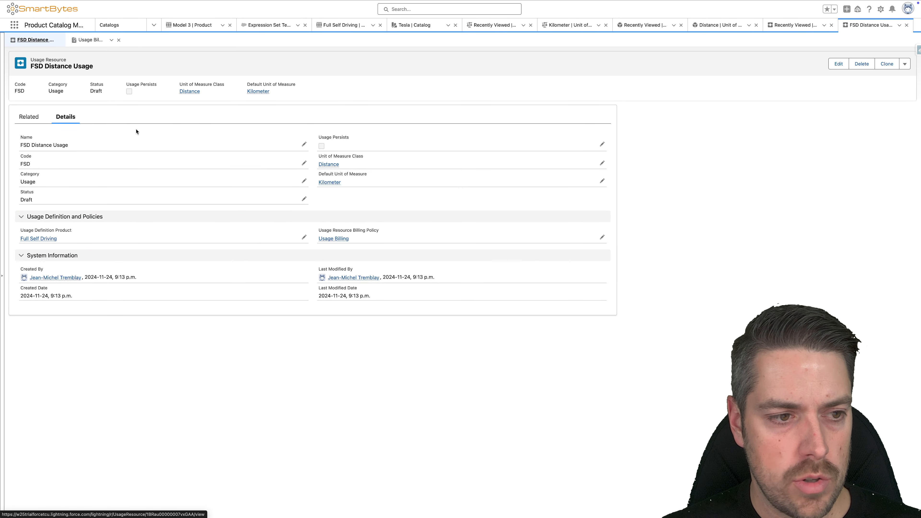
{"action": "double_click", "coordinate": [200, 199]}
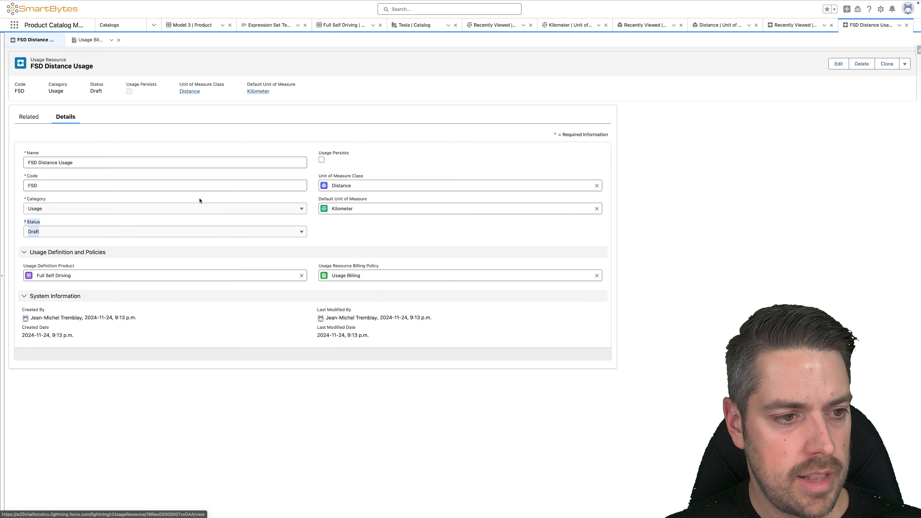
{"action": "left_click", "coordinate": [114, 232]}
{"action": "left_click", "coordinate": [76, 272]}
{"action": "left_click", "coordinate": [331, 247]}
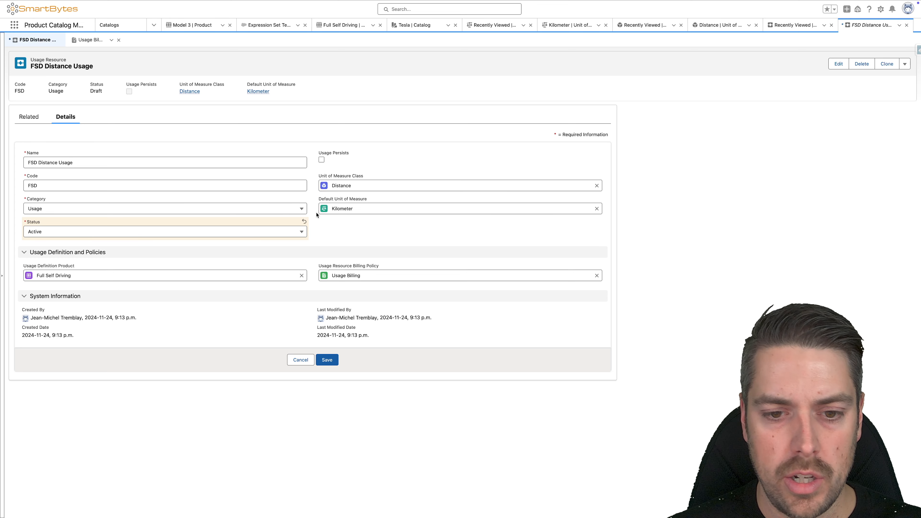
{"action": "left_click", "coordinate": [326, 359]}
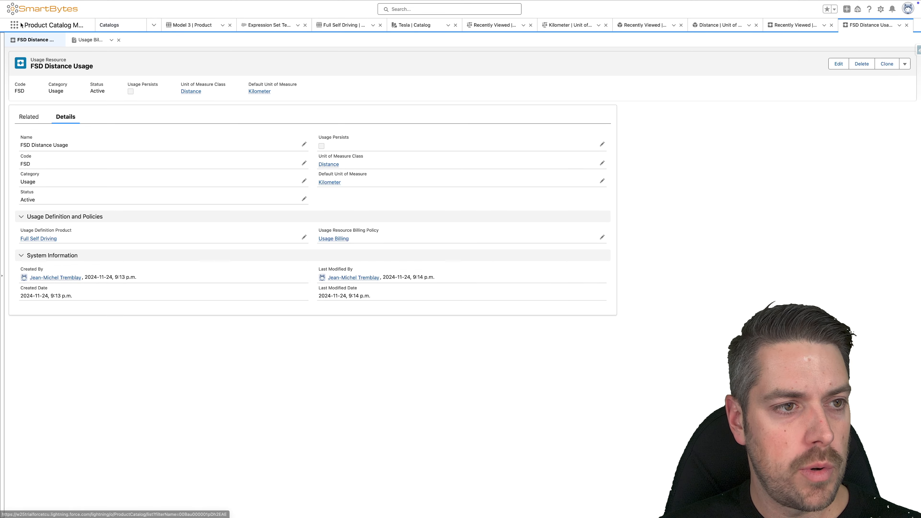
Step: Start a new product usage grant with FSD Distance Usage as its usage resource
{"action": "left_click", "coordinate": [13, 26]}
{"action": "type", "text": "product usage"}
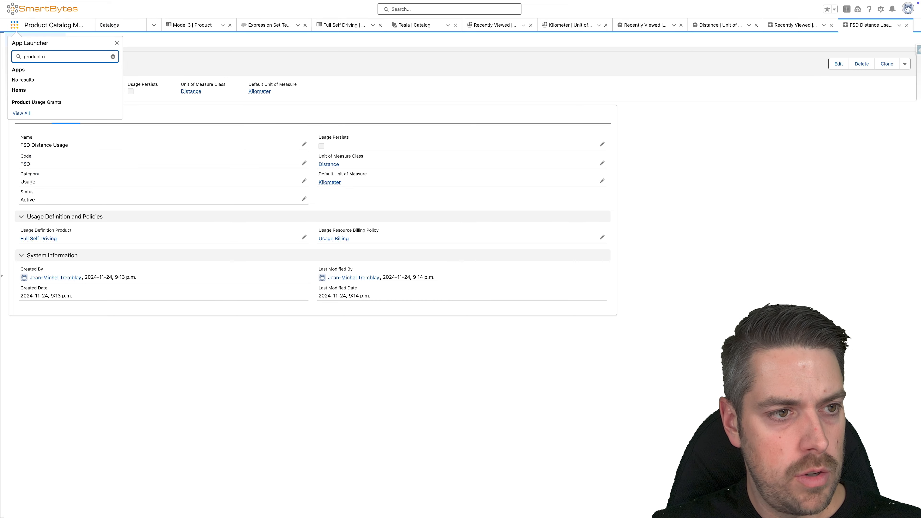
{"action": "left_click", "coordinate": [62, 102]}
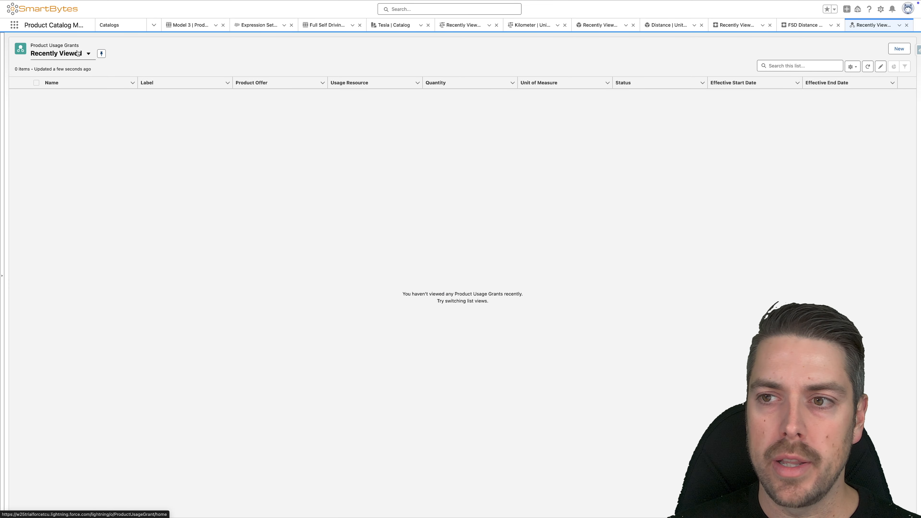
{"action": "left_click", "coordinate": [899, 49]}
{"action": "left_click", "coordinate": [483, 101]}
{"action": "left_click", "coordinate": [508, 129]}
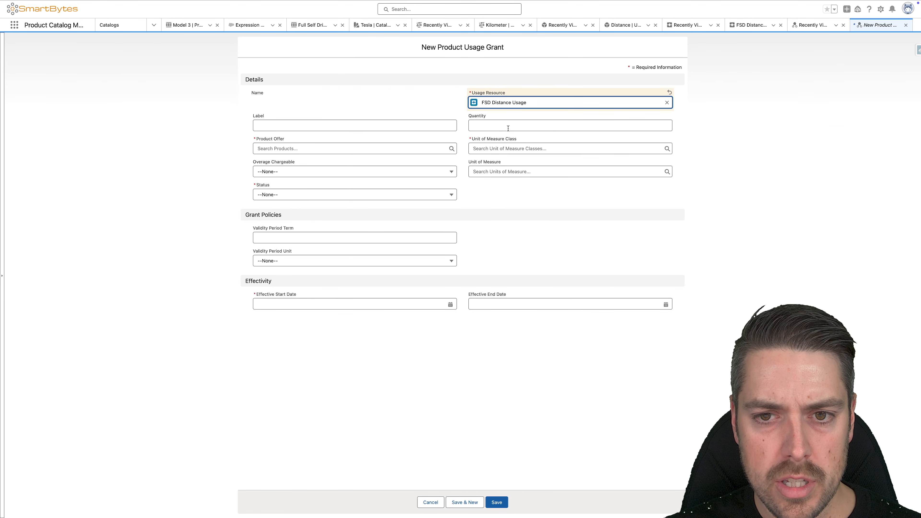
Step: Label the usage grant FSD Grant and set its quantity to 10,000
{"action": "left_click", "coordinate": [378, 125]}
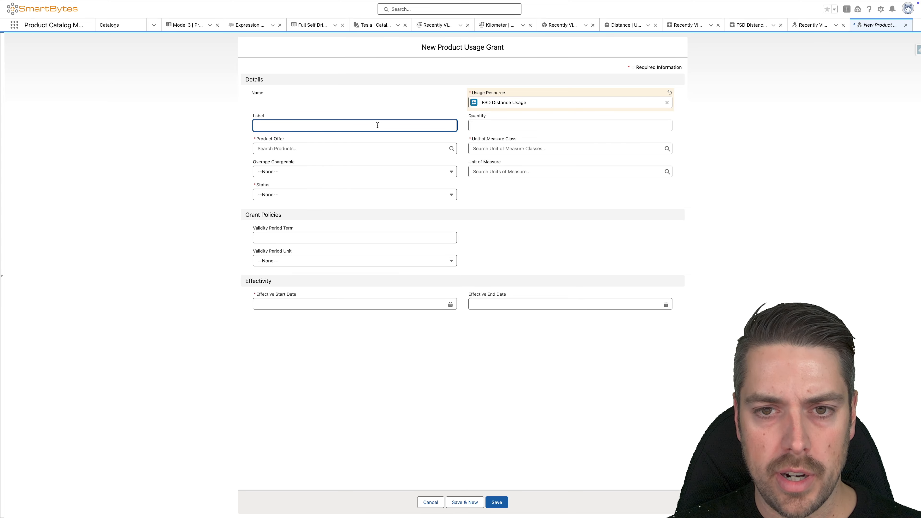
{"action": "type", "text": "FSD"}
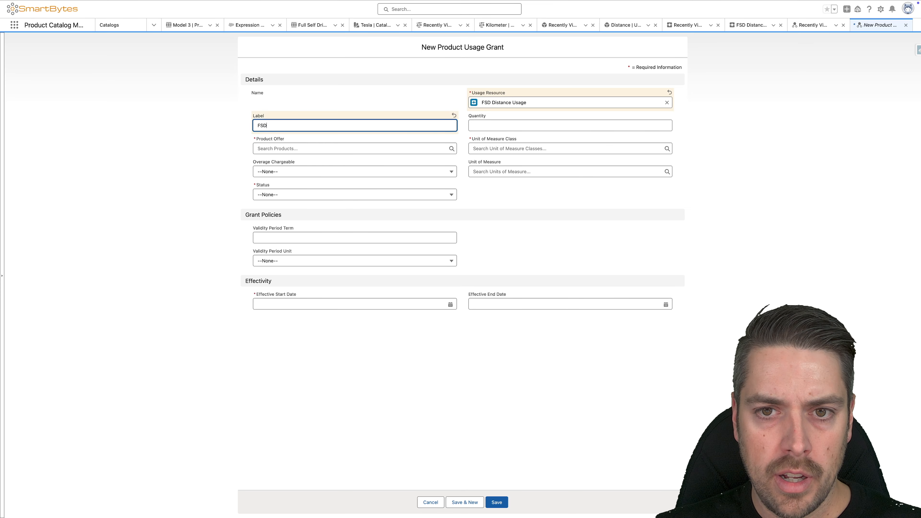
{"action": "type", "text": " Grant"}
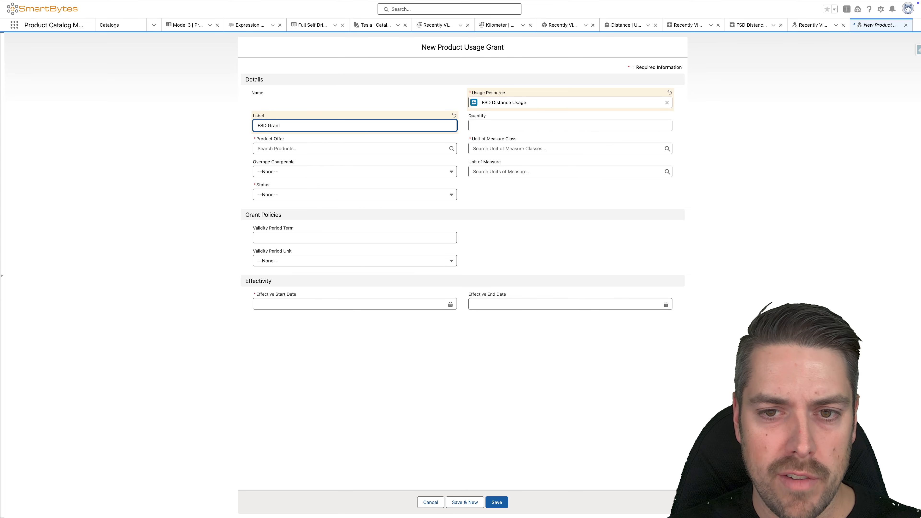
{"action": "left_click", "coordinate": [500, 124]}
{"action": "type", "text": "500"}
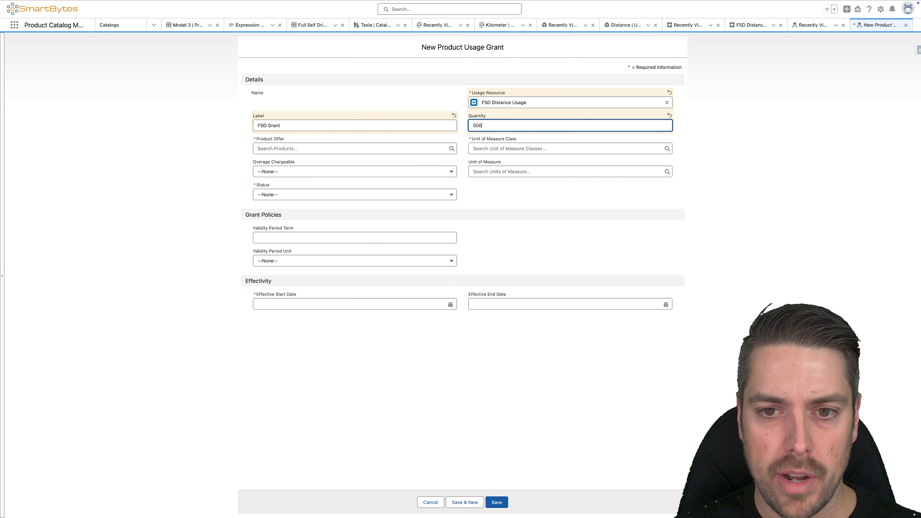
{"action": "key", "text": "super+a"}
{"action": "type", "text": "10"}
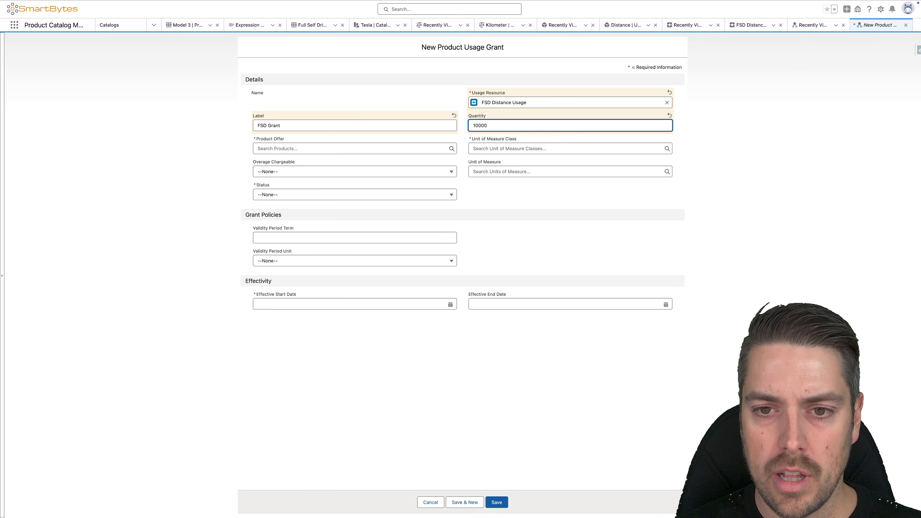
{"action": "key", "text": "Tab"}
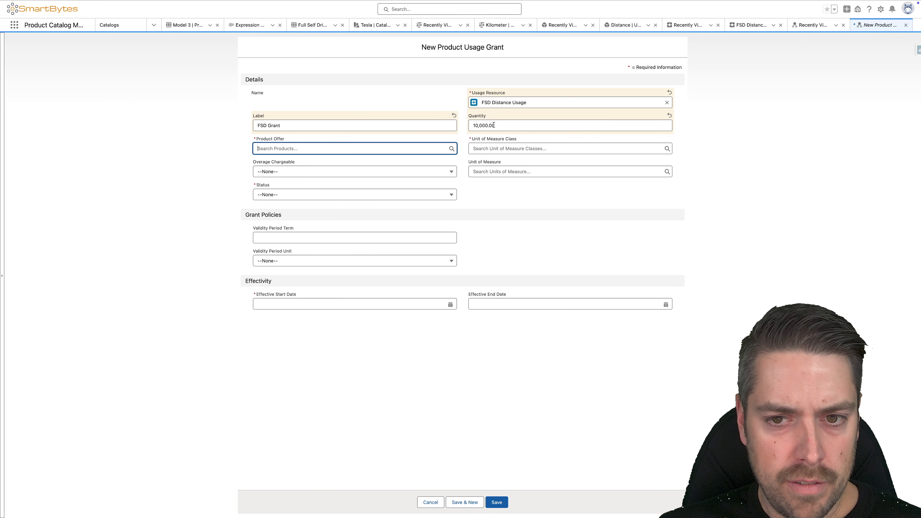
Step: Set the grant's product offer to Full Self Driving, its unit of measure class to Distance and its unit of measure to Kilometer
{"action": "left_click", "coordinate": [320, 149]}
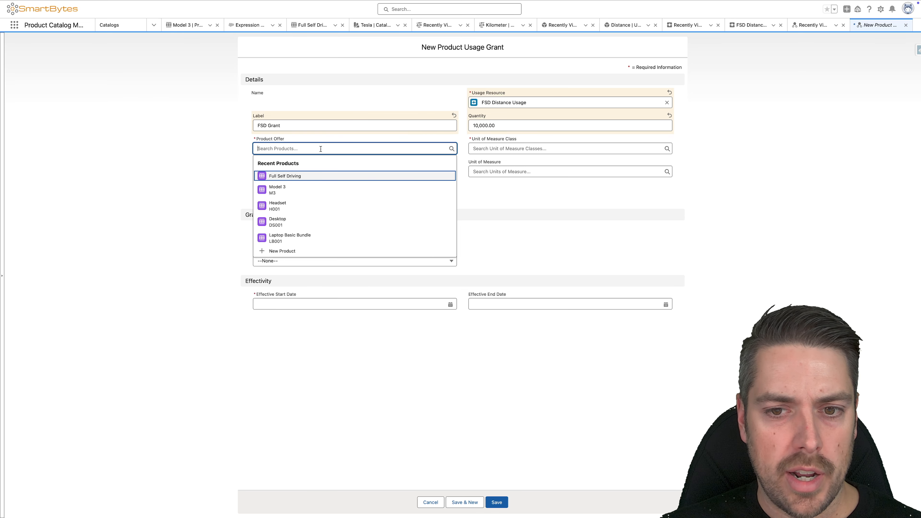
{"action": "left_click", "coordinate": [284, 176]}
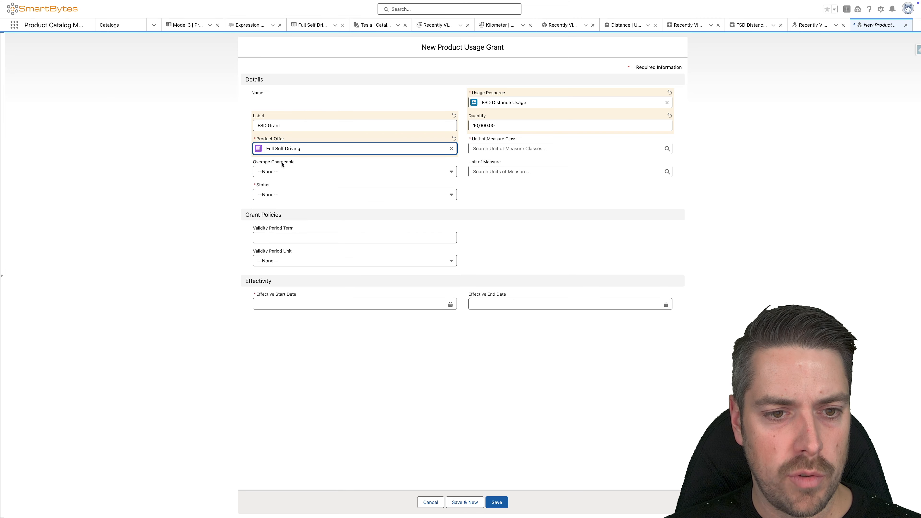
{"action": "left_click", "coordinate": [523, 148]}
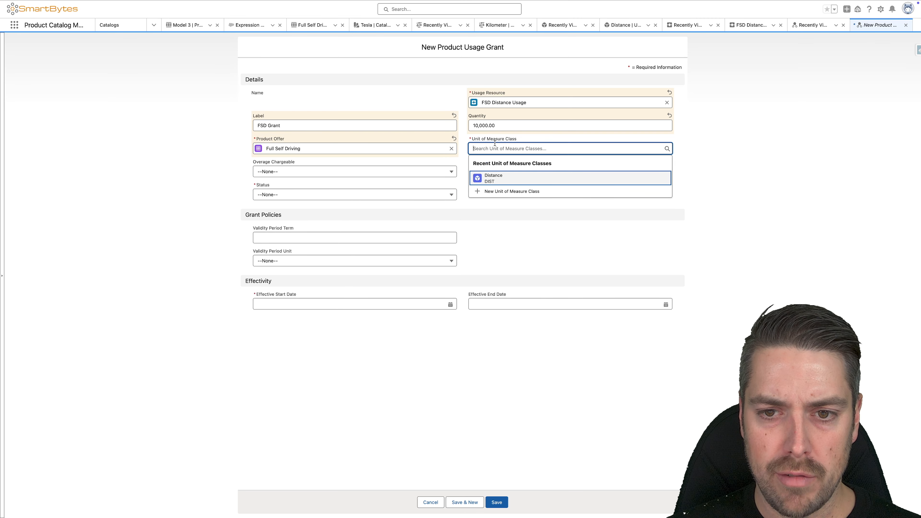
{"action": "left_click", "coordinate": [487, 177]}
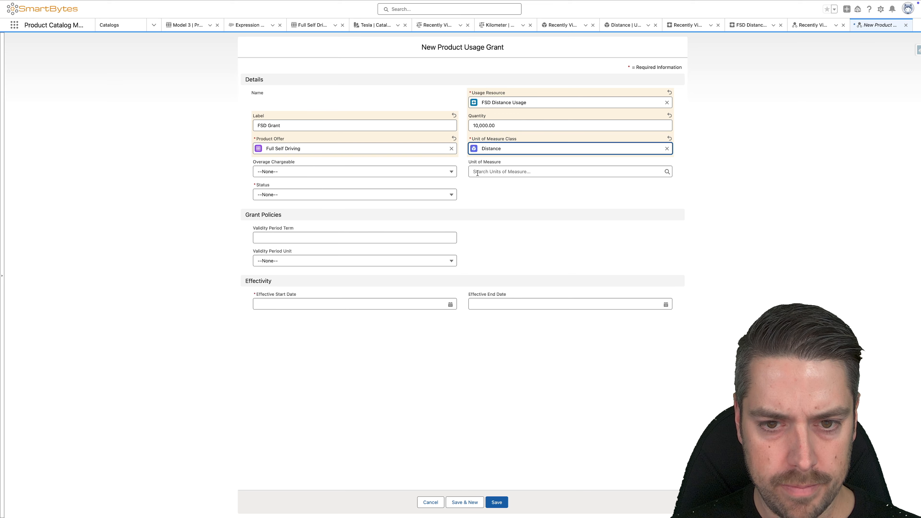
{"action": "left_click", "coordinate": [477, 174]}
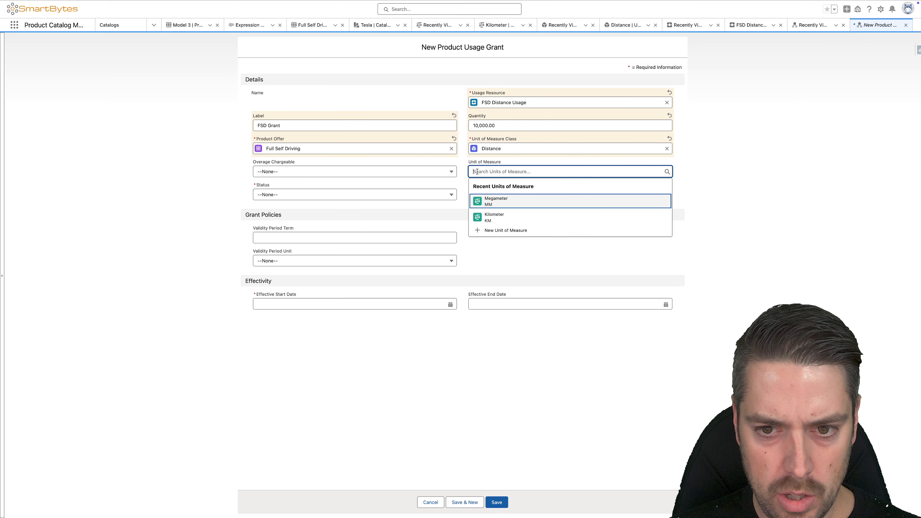
{"action": "left_click", "coordinate": [497, 211]}
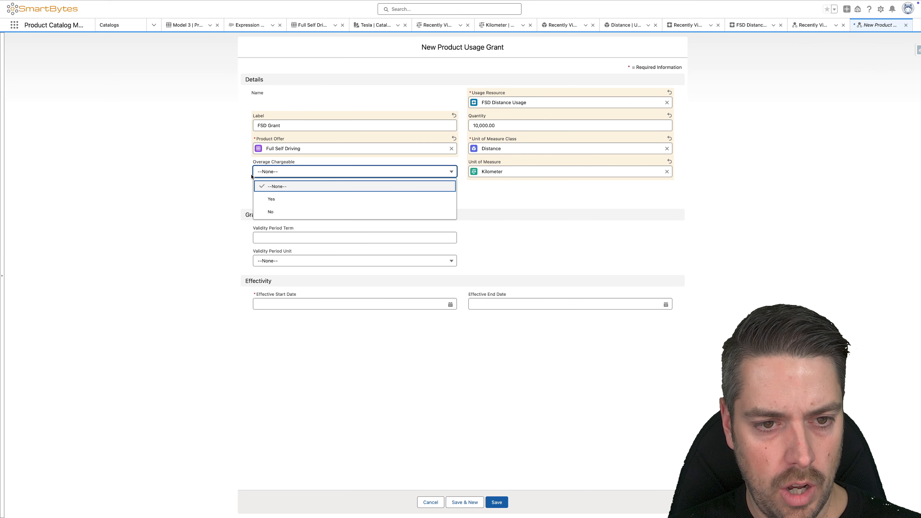
Step: Make the grant's overage chargeable with Draft status, and set its validity period to 12 with Month as the unit
{"action": "left_click", "coordinate": [281, 200]}
{"action": "left_click", "coordinate": [295, 194]}
{"action": "left_click", "coordinate": [291, 224]}
{"action": "left_click", "coordinate": [292, 241]}
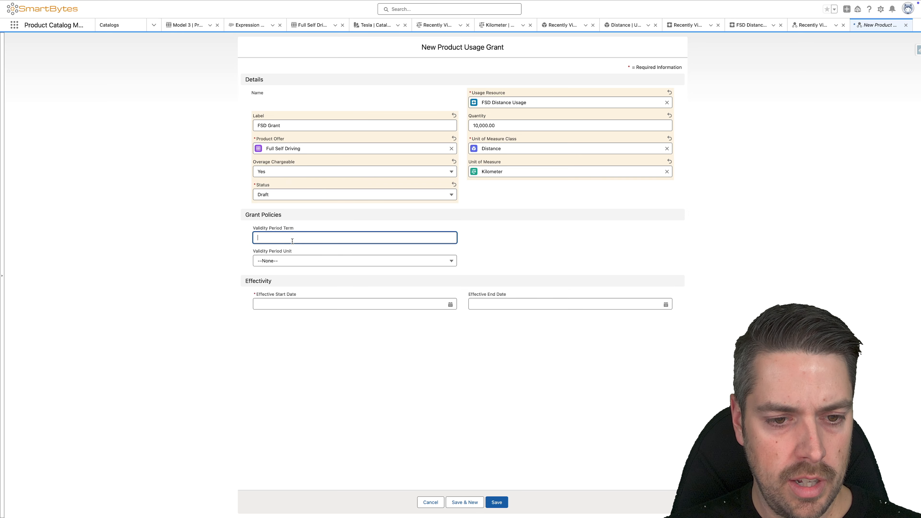
{"action": "type", "text": "12"}
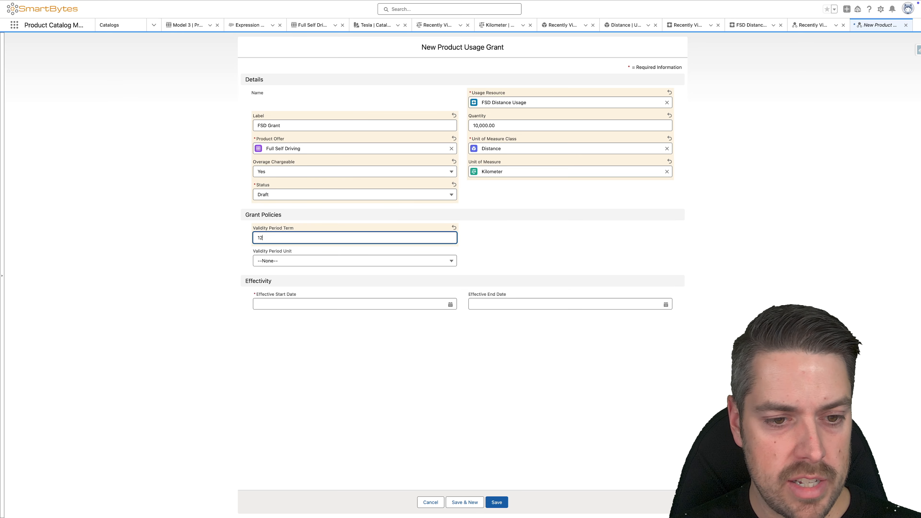
{"action": "left_click", "coordinate": [301, 261]}
{"action": "left_click", "coordinate": [290, 288]}
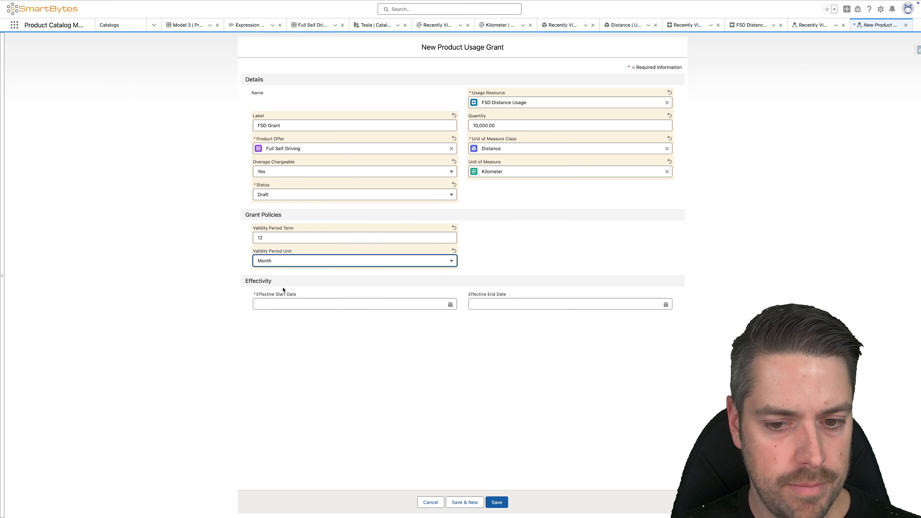
Step: Set the grant's effective start date to 2024-11-24 and save the record
{"action": "left_click", "coordinate": [286, 304]}
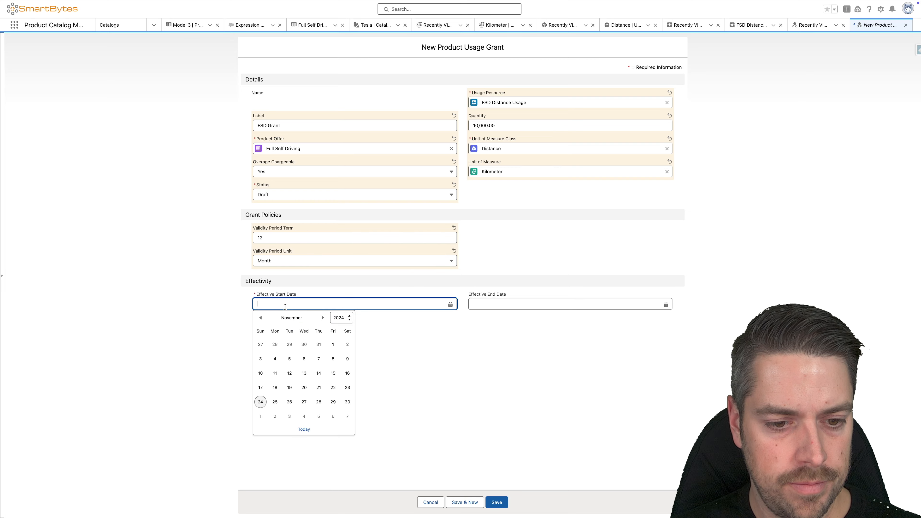
{"action": "left_click", "coordinate": [261, 401]}
{"action": "left_click", "coordinate": [497, 502]}
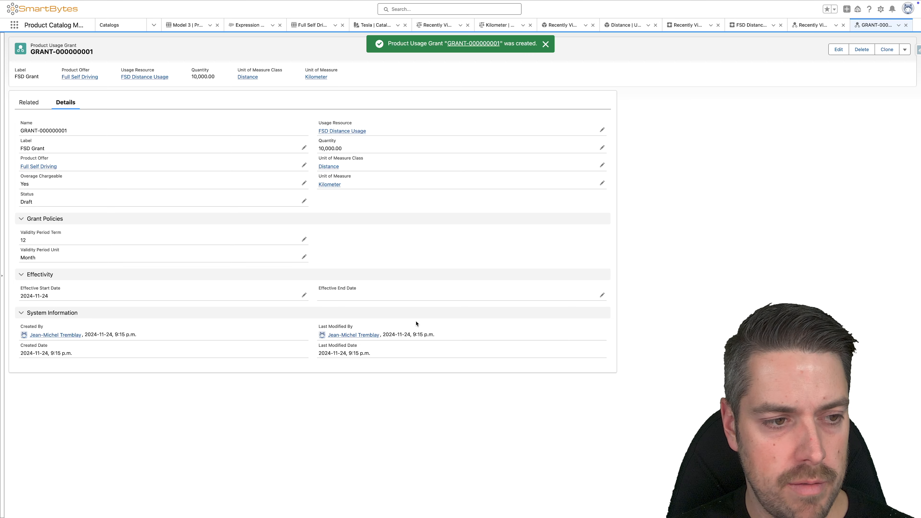
Step: Add the Usage Definition Product field to the Product Usage Grant page layout below Product Offer, and save the layout
{"action": "left_click", "coordinate": [880, 9]}
{"action": "left_click", "coordinate": [852, 157]}
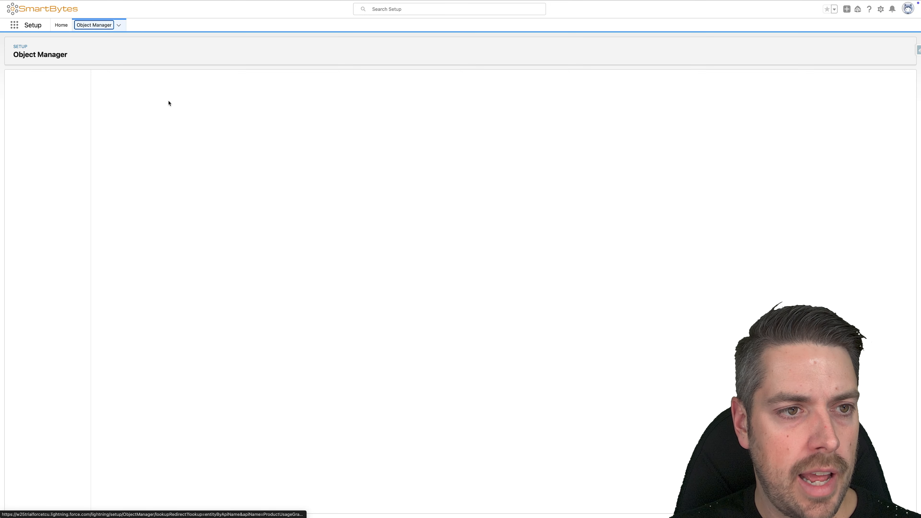
{"action": "left_click", "coordinate": [35, 109]}
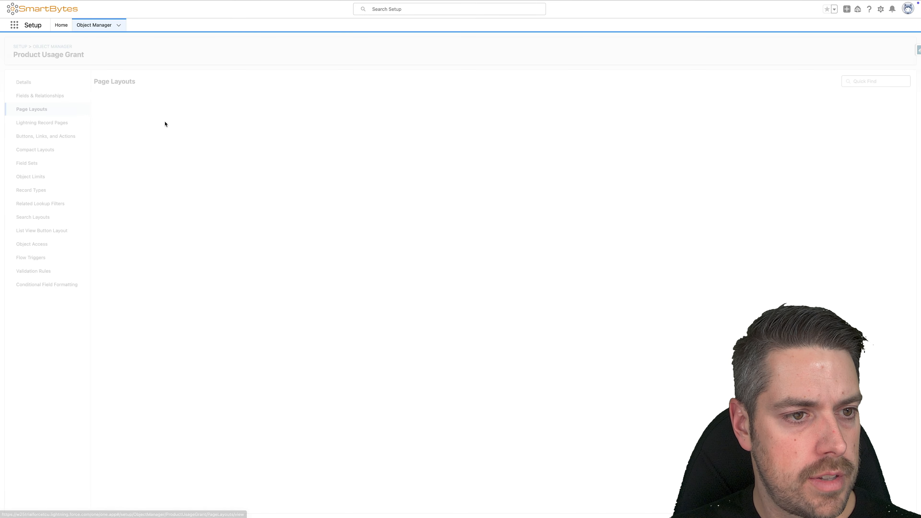
{"action": "left_click", "coordinate": [113, 113]}
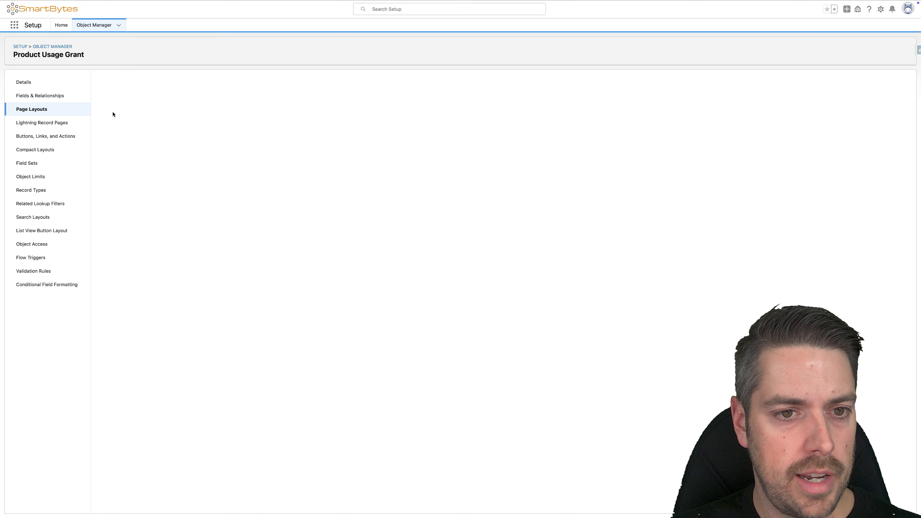
{"action": "left_click_drag", "start_coordinate": [359, 125], "coordinate": [163, 278]}
{"action": "left_click", "coordinate": [102, 85]}
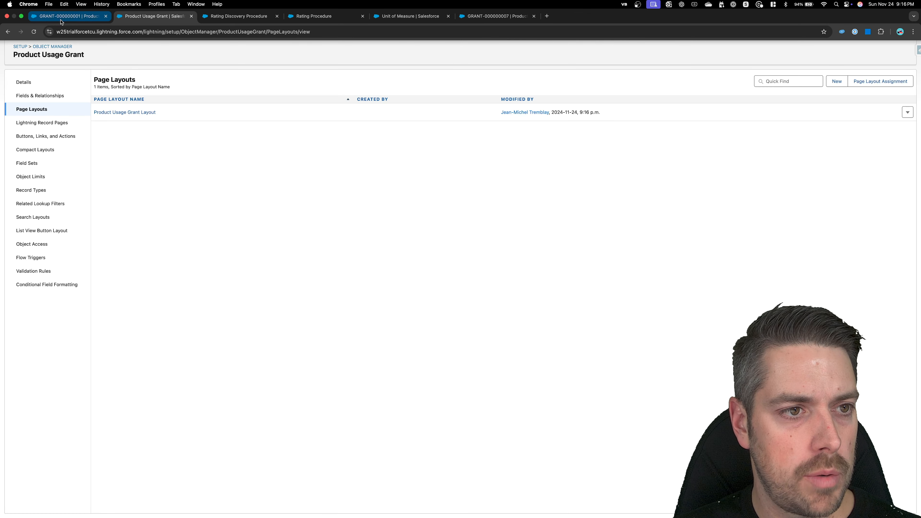
Step: Reload the FSD Grant record and switch the display density to Compact, refreshing the page to apply it
{"action": "left_click", "coordinate": [69, 16]}
{"action": "left_click", "coordinate": [33, 32]}
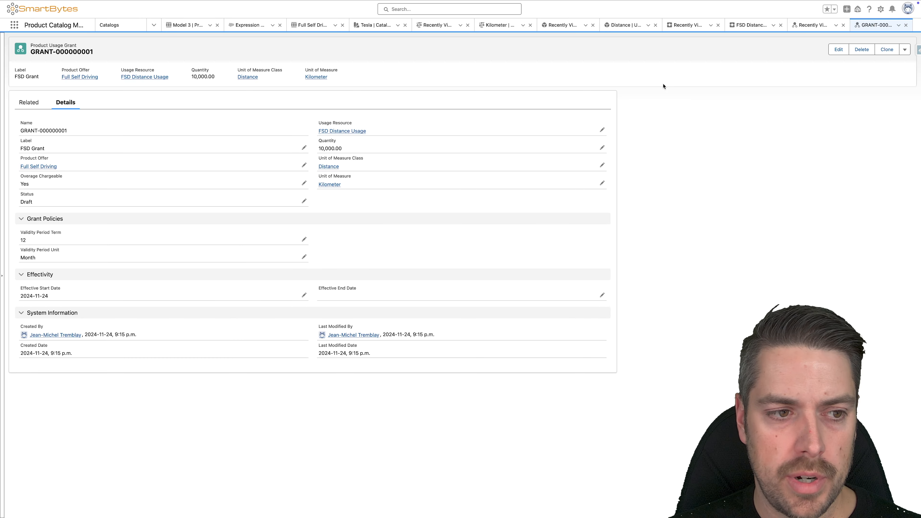
{"action": "left_click", "coordinate": [881, 8]}
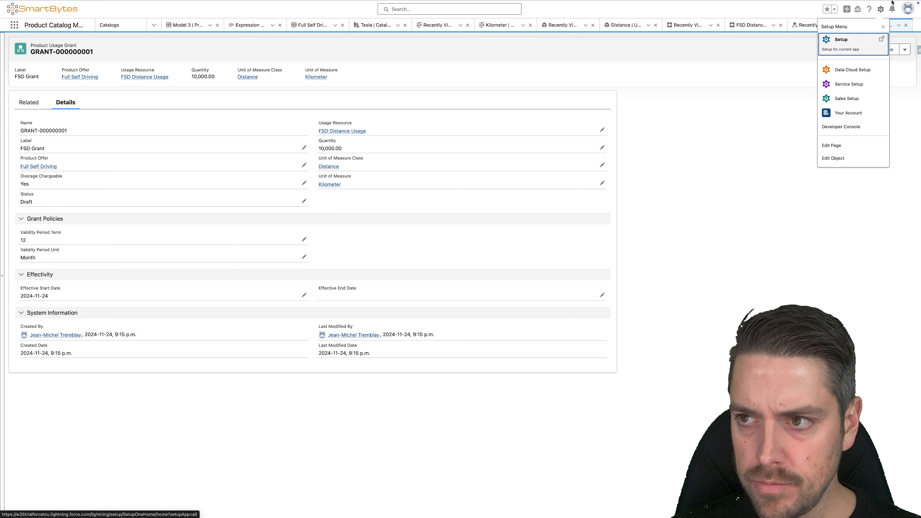
{"action": "left_click", "coordinate": [906, 10]}
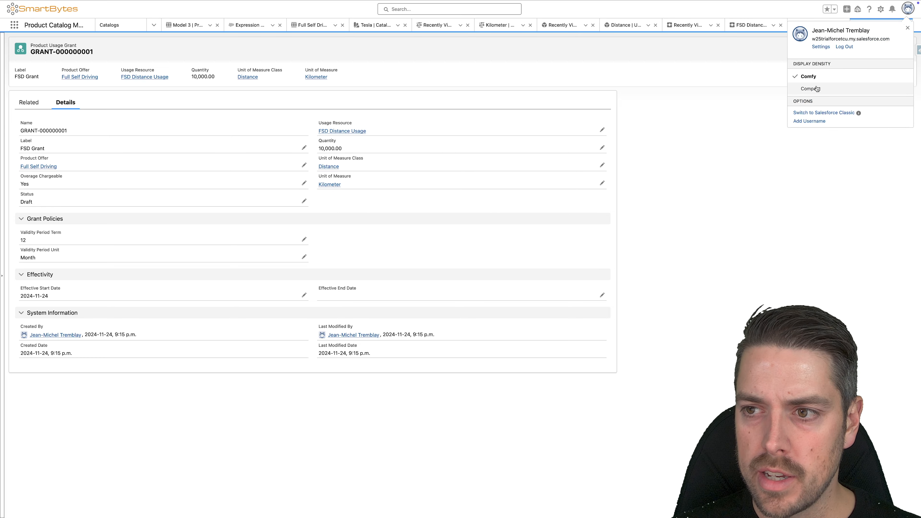
{"action": "left_click", "coordinate": [817, 88]}
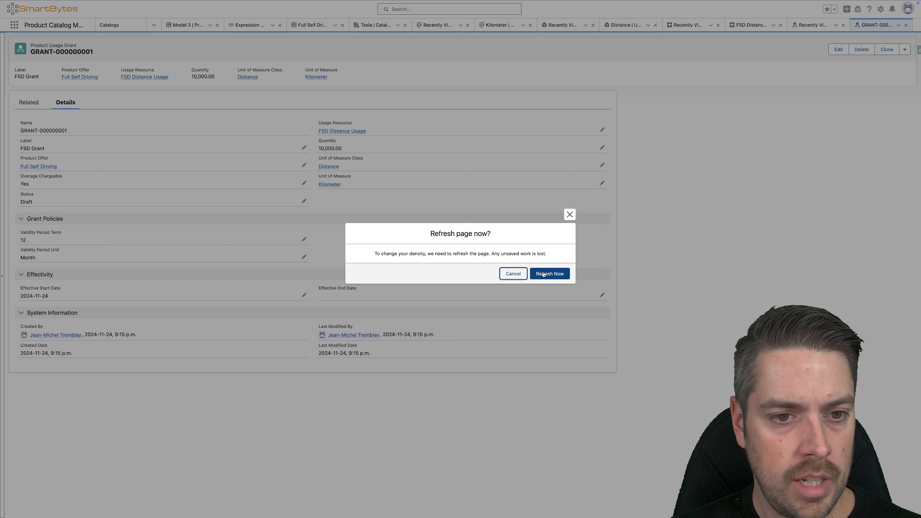
{"action": "left_click", "coordinate": [542, 274]}
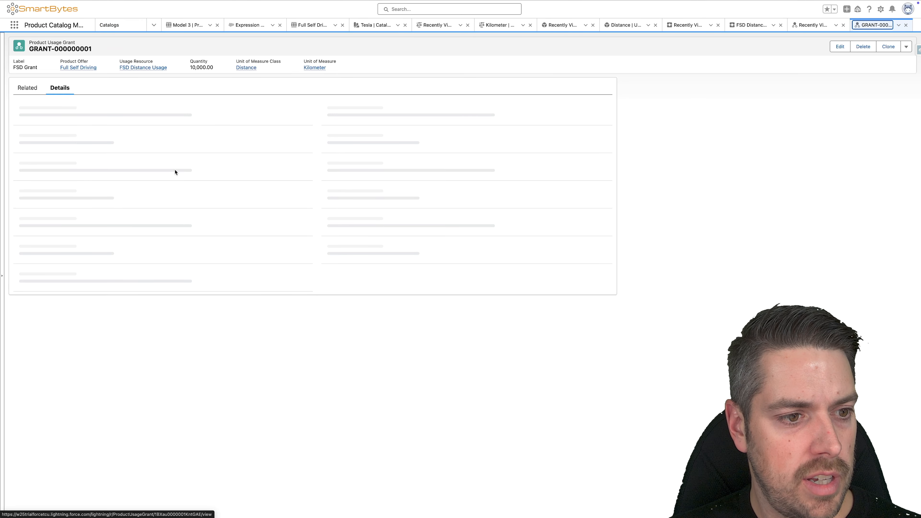
{"action": "left_click_drag", "start_coordinate": [140, 139], "coordinate": [19, 123]}
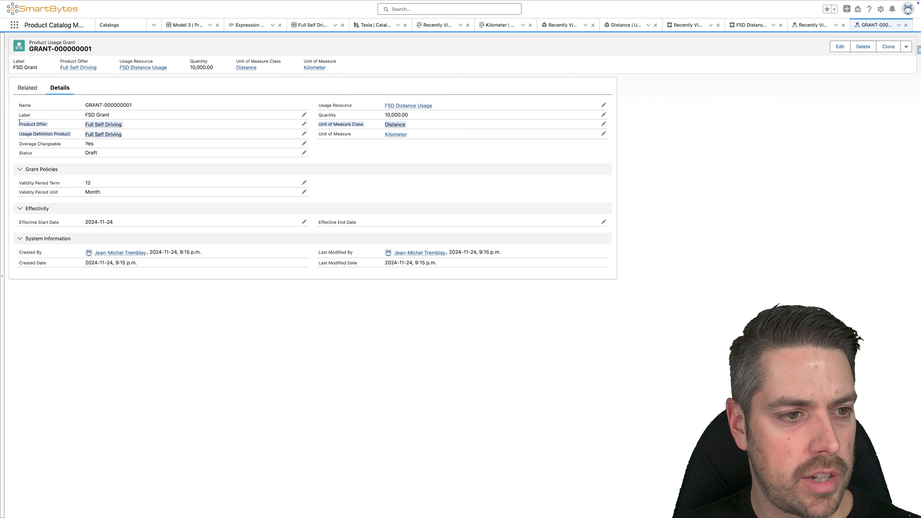
{"action": "left_click", "coordinate": [17, 126]}
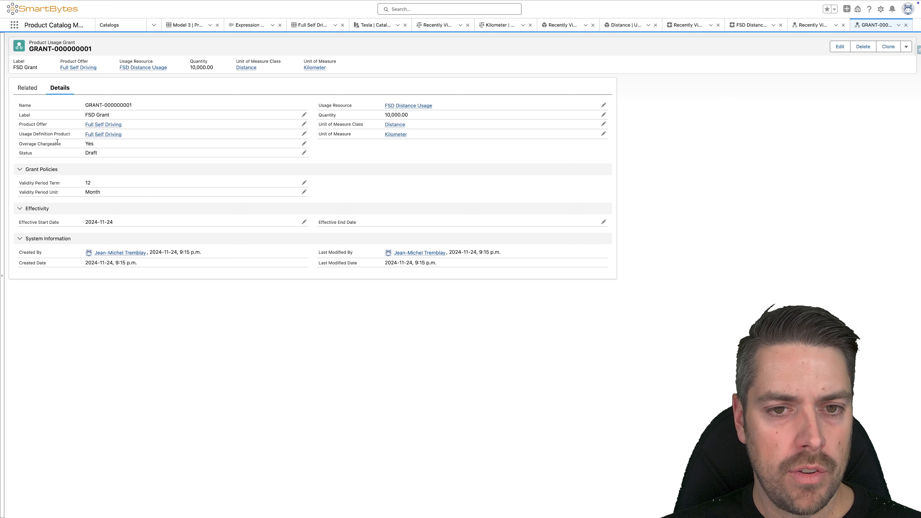
{"action": "mouse_move", "coordinate": [108, 125]}
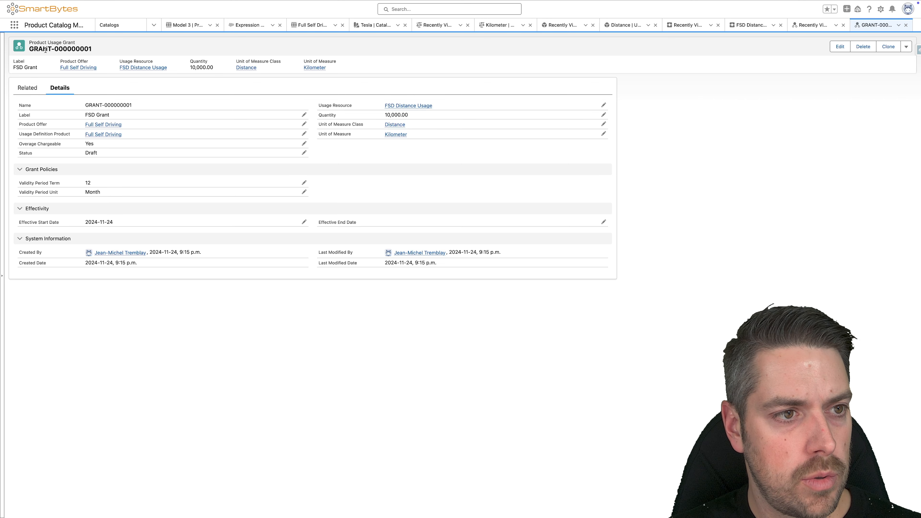
Step: Create a rate card named Base FSD of type Base, effective from 2024-11-01, and save it
{"action": "left_click", "coordinate": [18, 27]}
{"action": "type", "text": "rate c"}
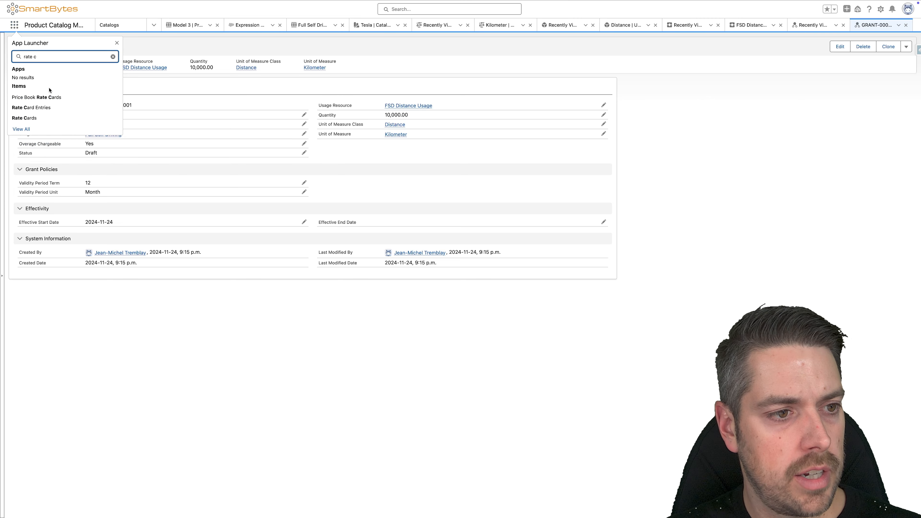
{"action": "left_click", "coordinate": [41, 120]}
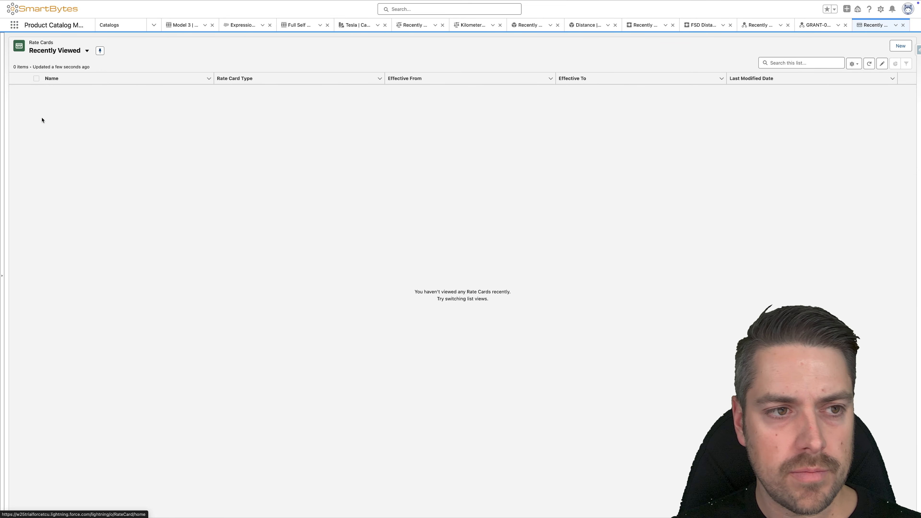
{"action": "left_click", "coordinate": [900, 46]}
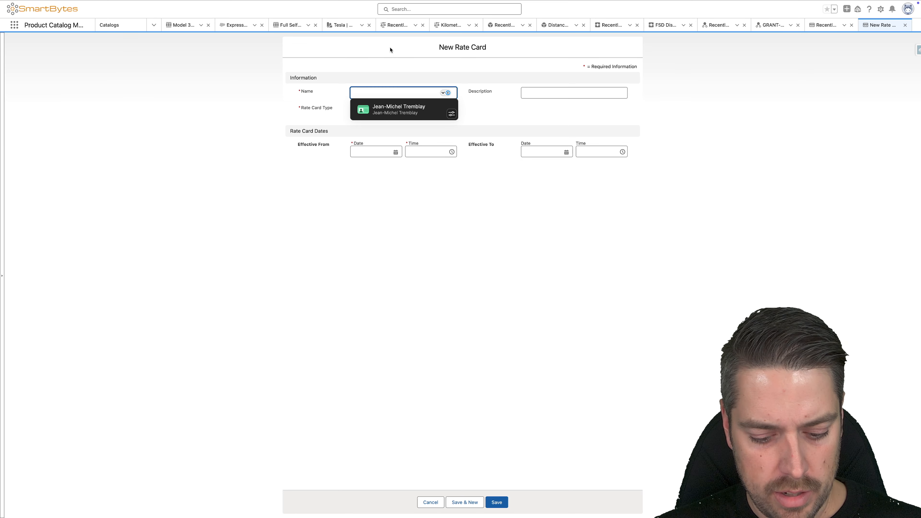
{"action": "type", "text": "Base FSD"}
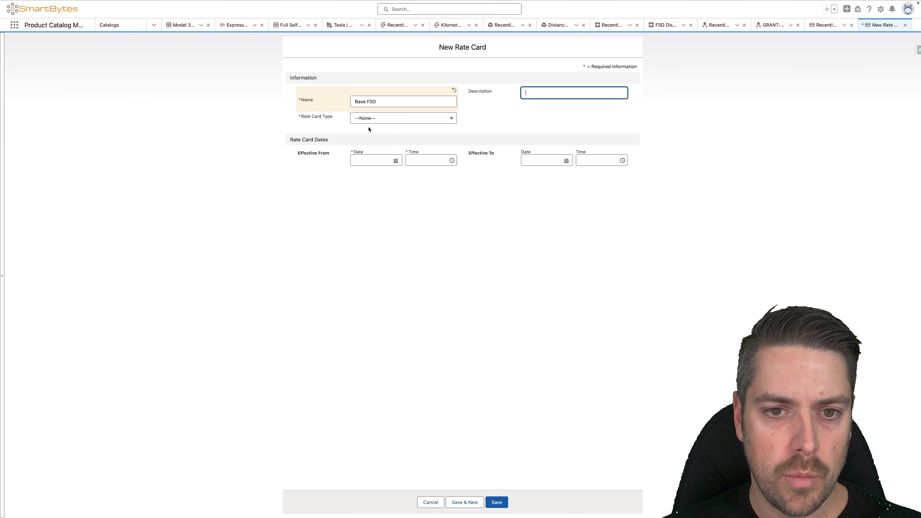
{"action": "left_click", "coordinate": [370, 118]}
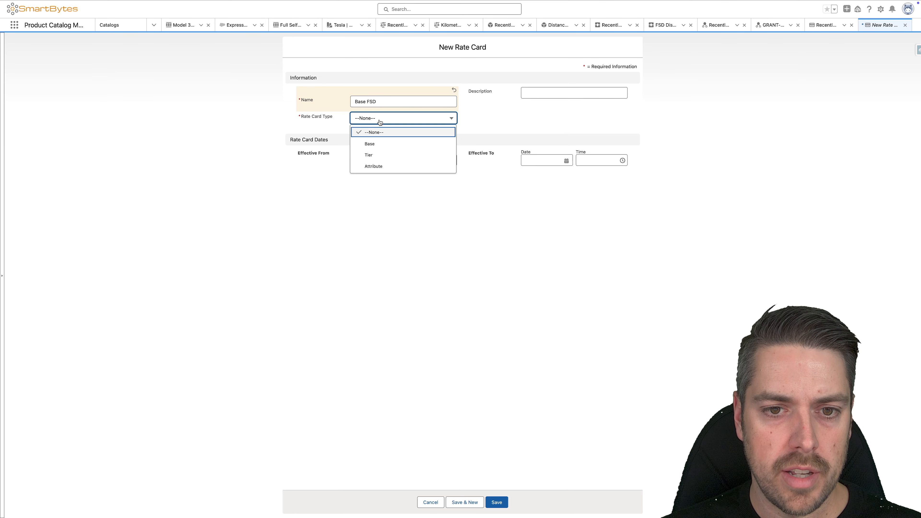
{"action": "left_click", "coordinate": [395, 145]}
{"action": "left_click", "coordinate": [395, 170]}
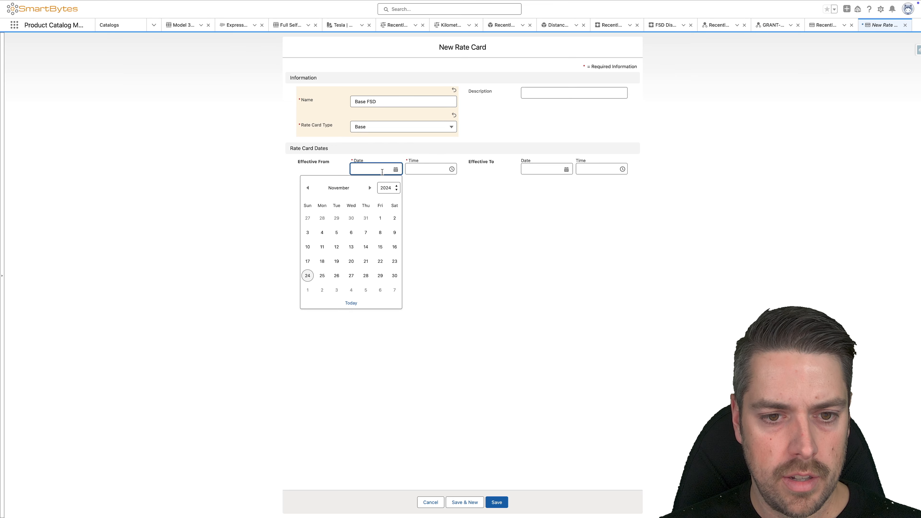
{"action": "left_click", "coordinate": [380, 218]}
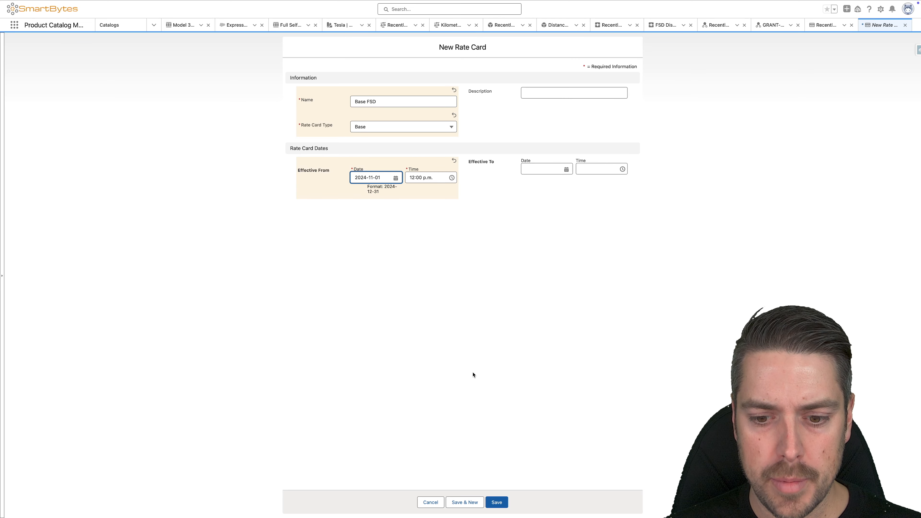
{"action": "left_click", "coordinate": [497, 502]}
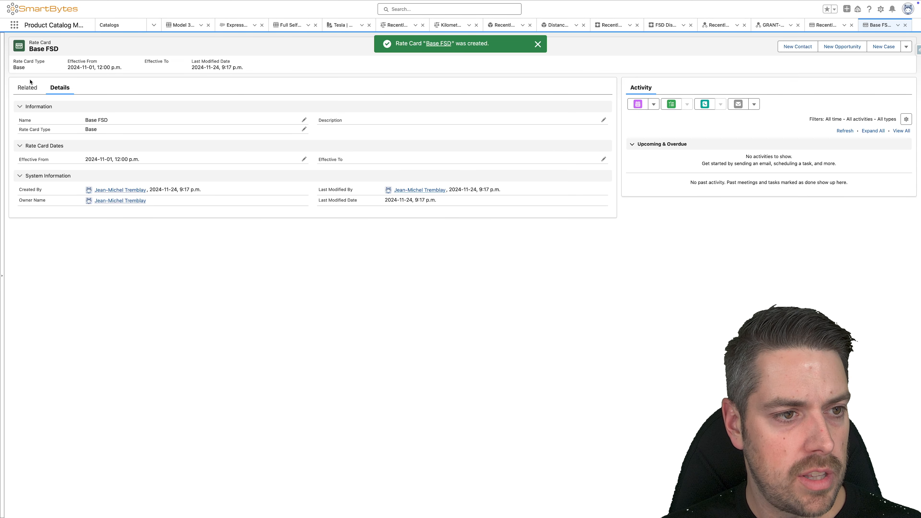
Step: Start a rate card entry under Base FSD with usage resource FSD Distance Usage, product Full Self Driving and selling model Evergreen - Yearly
{"action": "left_click", "coordinate": [28, 87]}
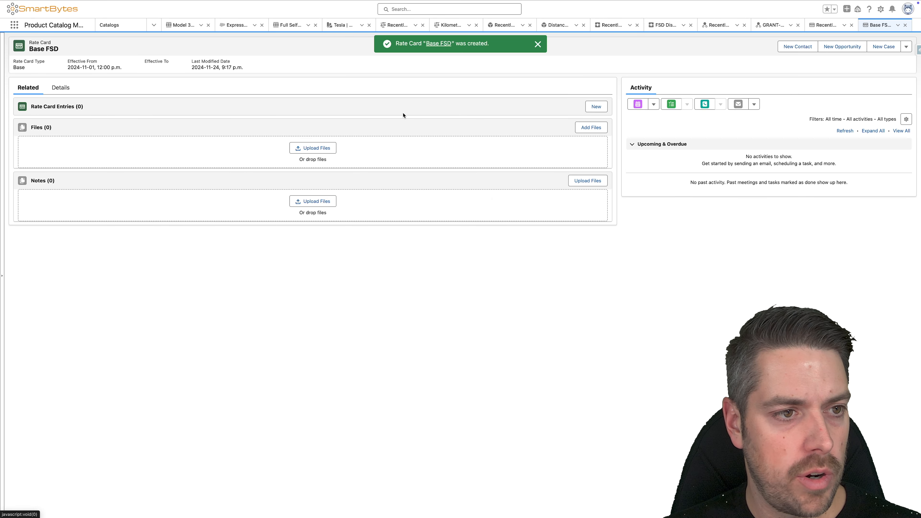
{"action": "left_click", "coordinate": [594, 106]}
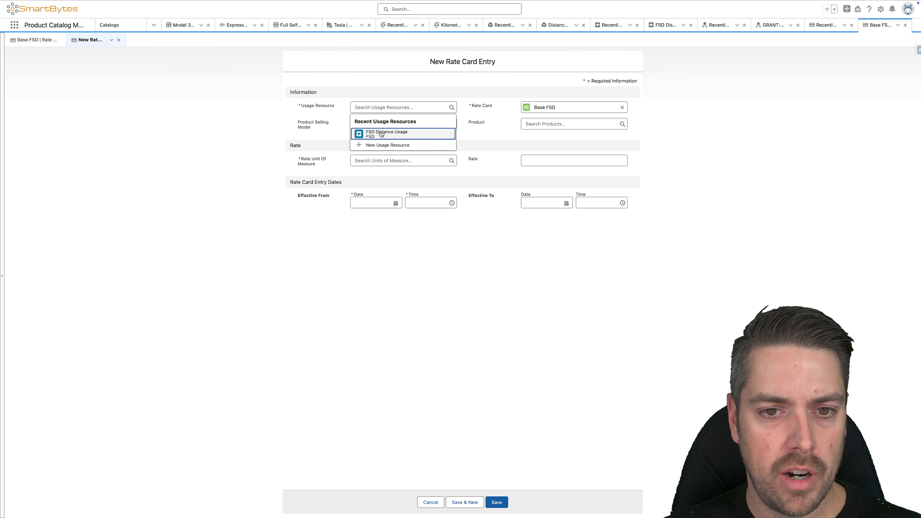
{"action": "left_click", "coordinate": [381, 131]}
{"action": "left_click", "coordinate": [539, 133]}
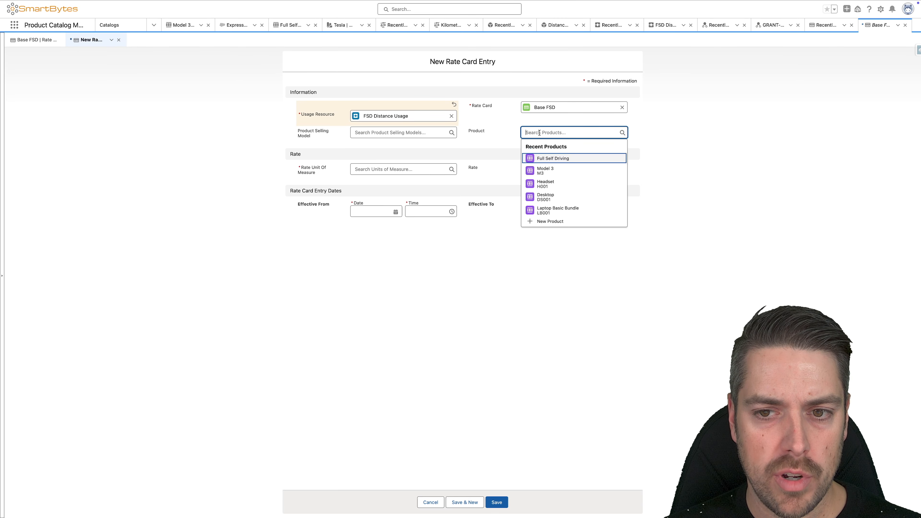
{"action": "left_click", "coordinate": [540, 159]}
{"action": "left_click", "coordinate": [450, 132]}
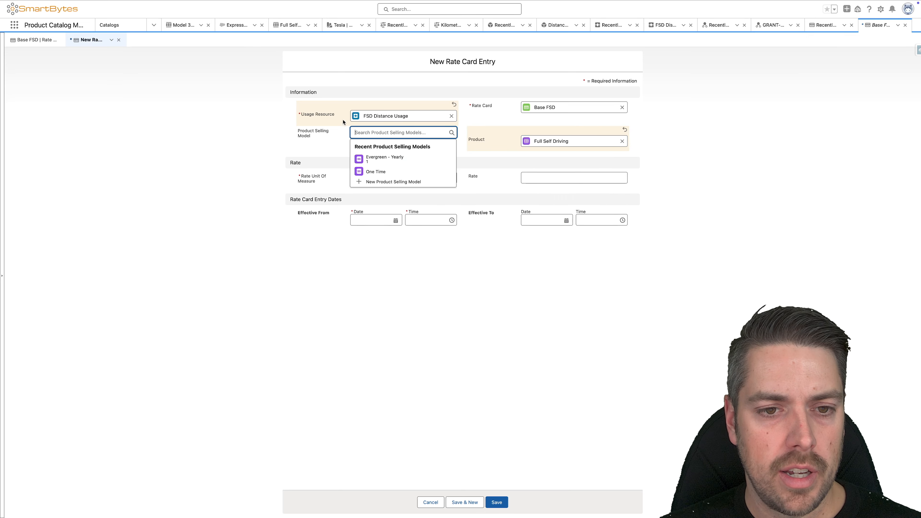
{"action": "left_click", "coordinate": [369, 160]}
Step: Set the entry's rate to 0.5 per Kilometer, effective from 2024-11-01, and save the entry
{"action": "left_click", "coordinate": [384, 180]}
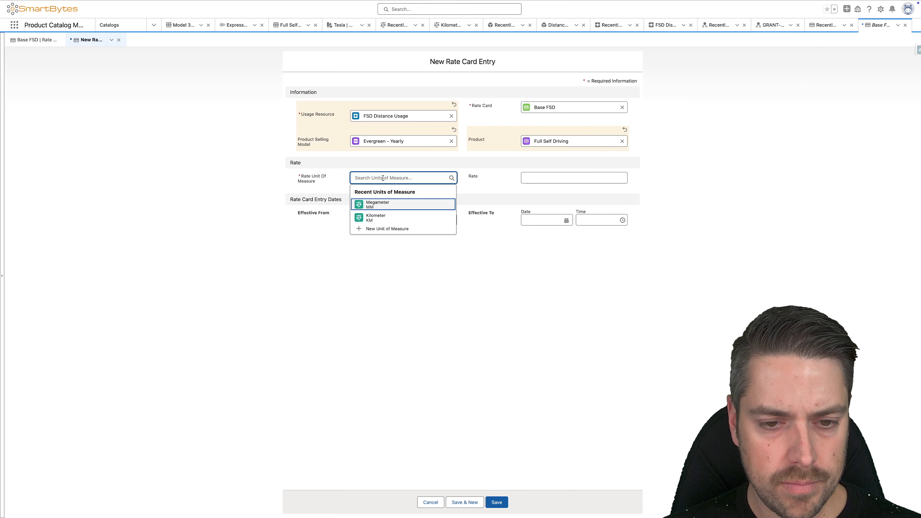
{"action": "left_click", "coordinate": [375, 218]}
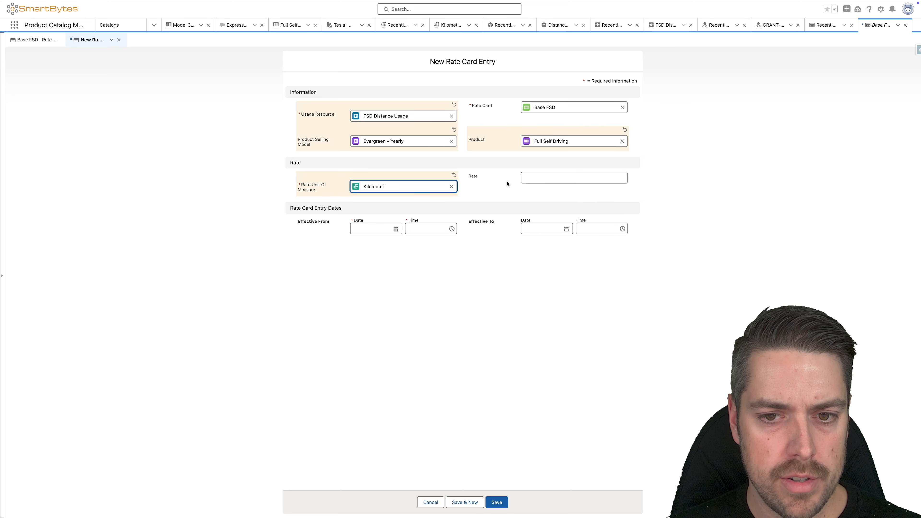
{"action": "left_click", "coordinate": [566, 175]}
{"action": "type", "text": "0.5"}
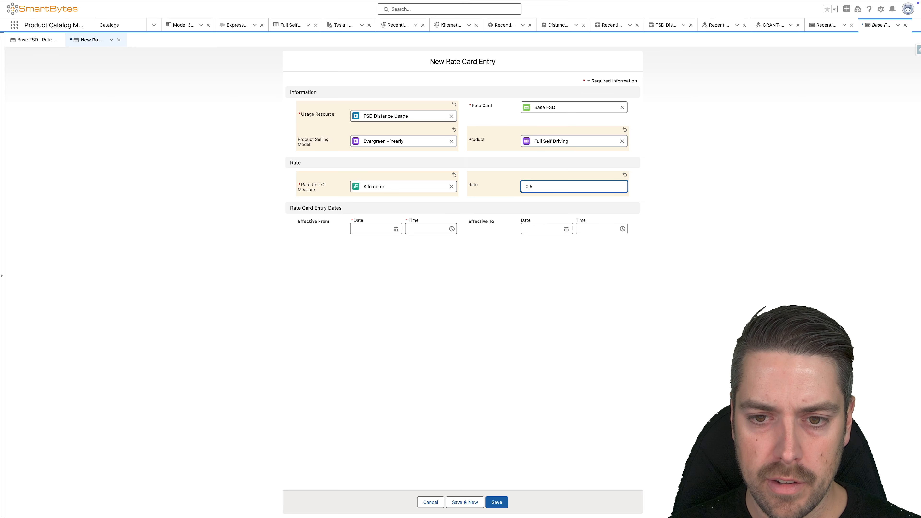
{"action": "key", "text": "Tab"}
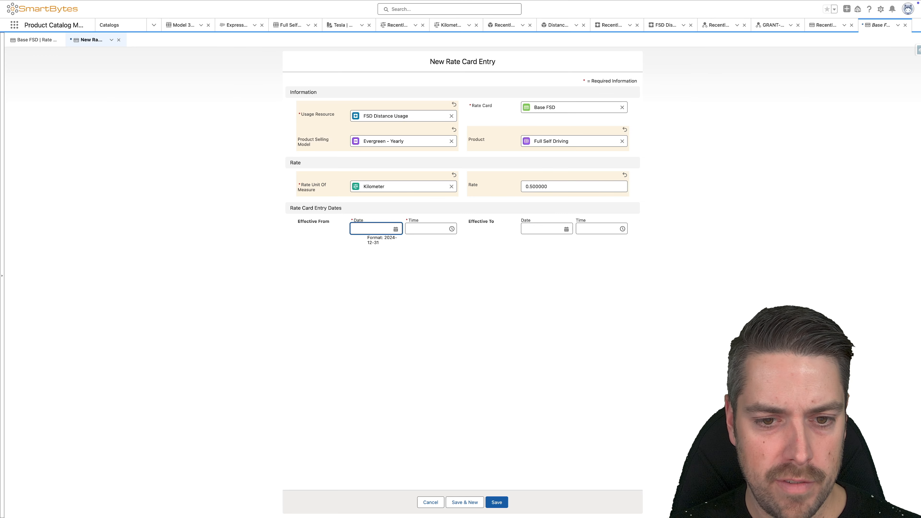
{"action": "left_click", "coordinate": [395, 229]}
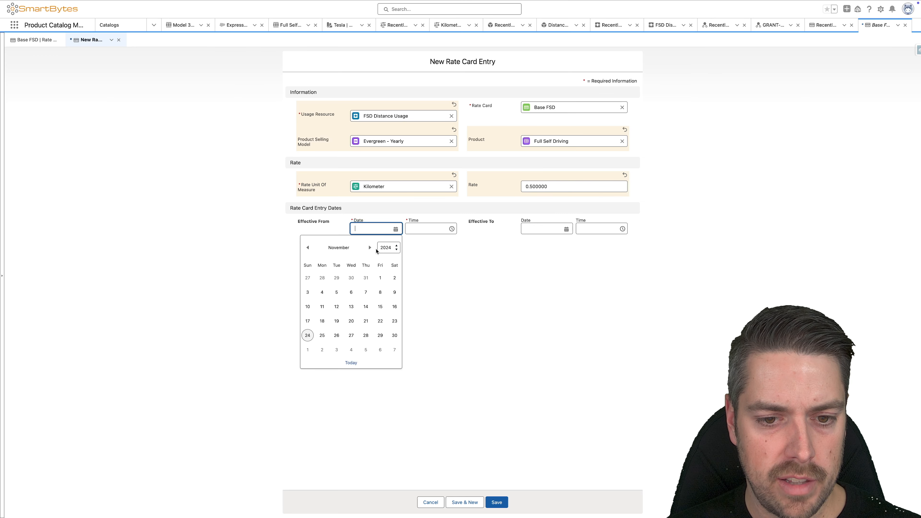
{"action": "left_click", "coordinate": [380, 278]}
{"action": "left_click", "coordinate": [496, 502]}
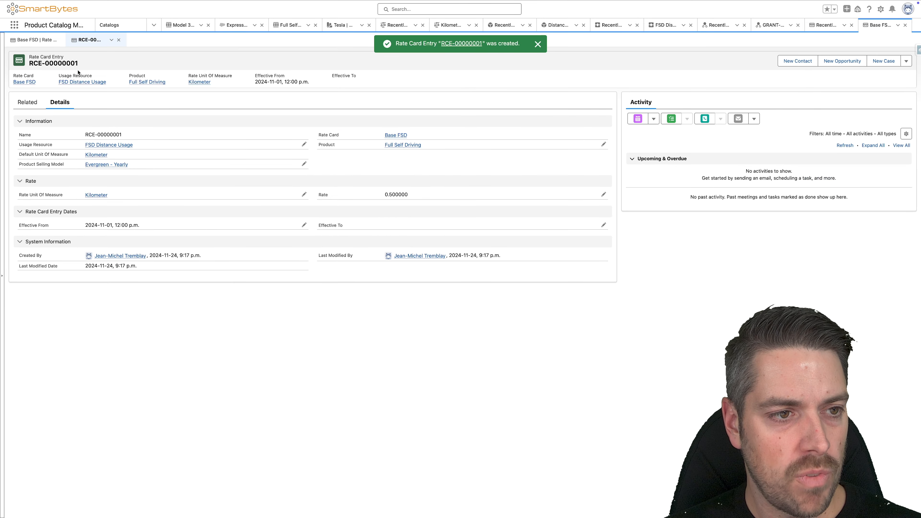
Step: Create a second rate card named Tiers FSD of type Tier, effective from 2024-11-01, and save it
{"action": "left_click", "coordinate": [14, 24]}
{"action": "type", "text": "rate card"}
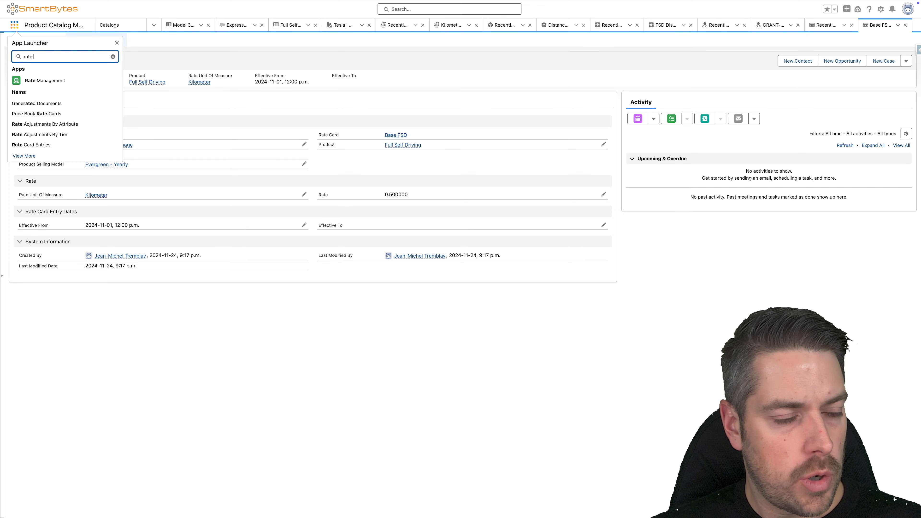
{"action": "left_click", "coordinate": [36, 119]}
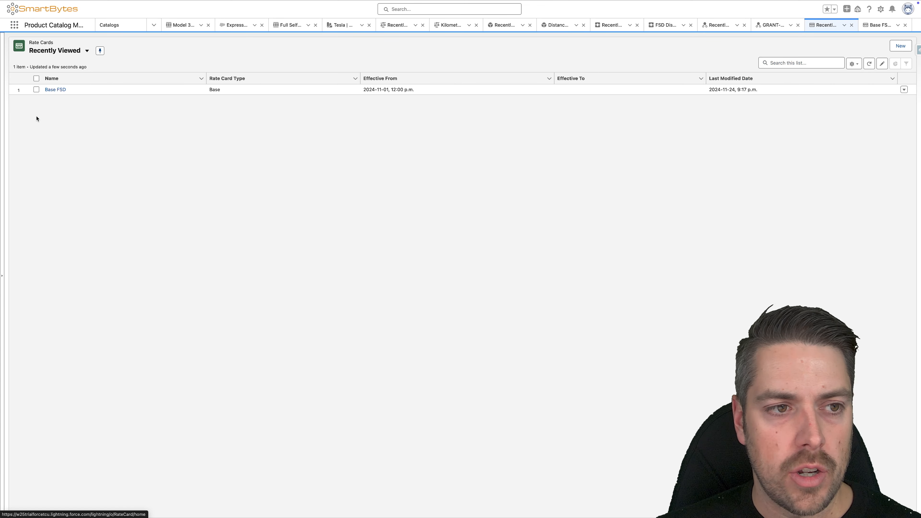
{"action": "left_click", "coordinate": [901, 46]}
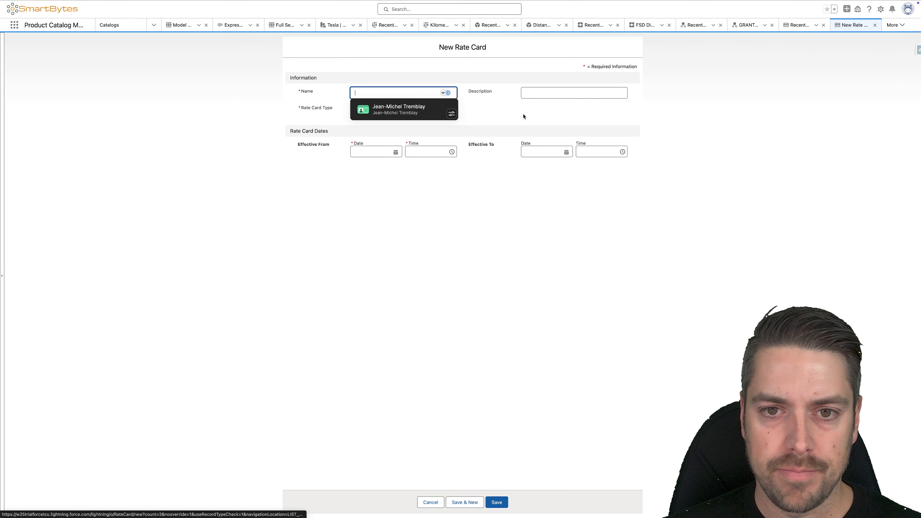
{"action": "type", "text": "Tiers FSD"}
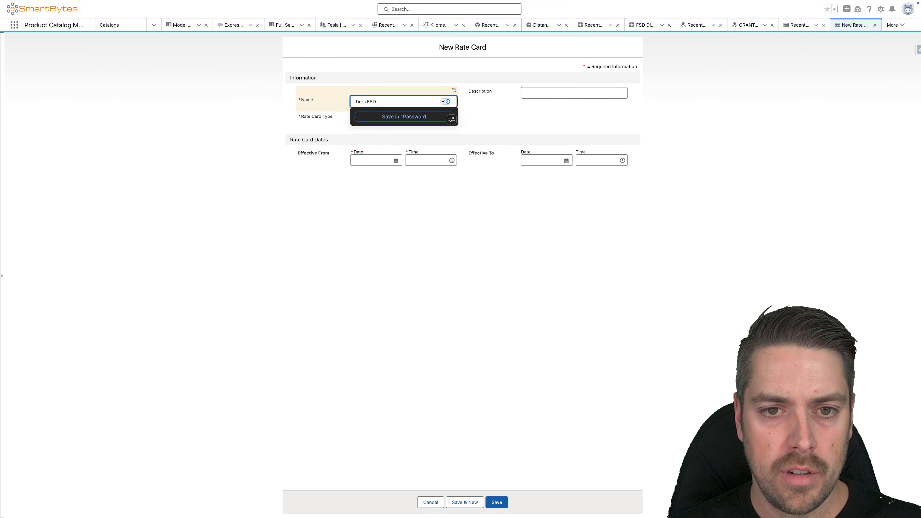
{"action": "key", "text": "Tab"}
{"action": "left_click", "coordinate": [392, 117]}
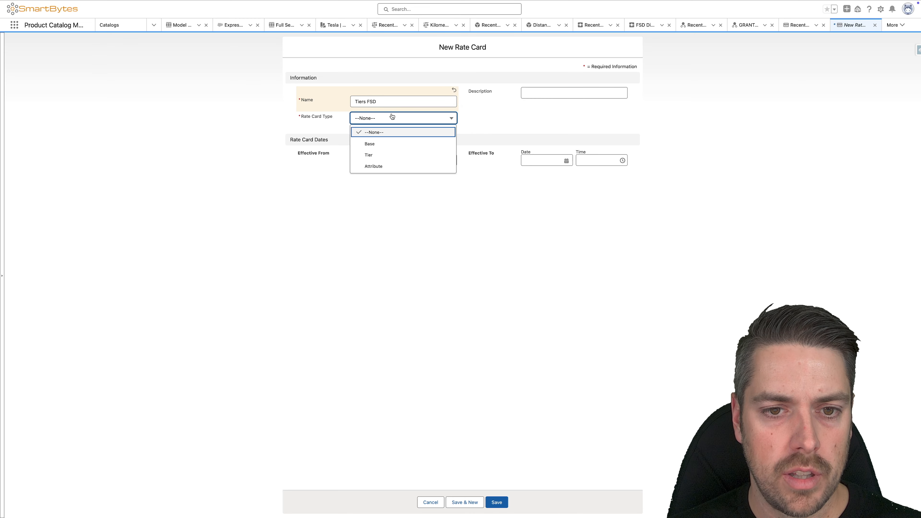
{"action": "left_click", "coordinate": [376, 155]}
{"action": "left_click", "coordinate": [360, 170]}
{"action": "left_click", "coordinate": [380, 218]}
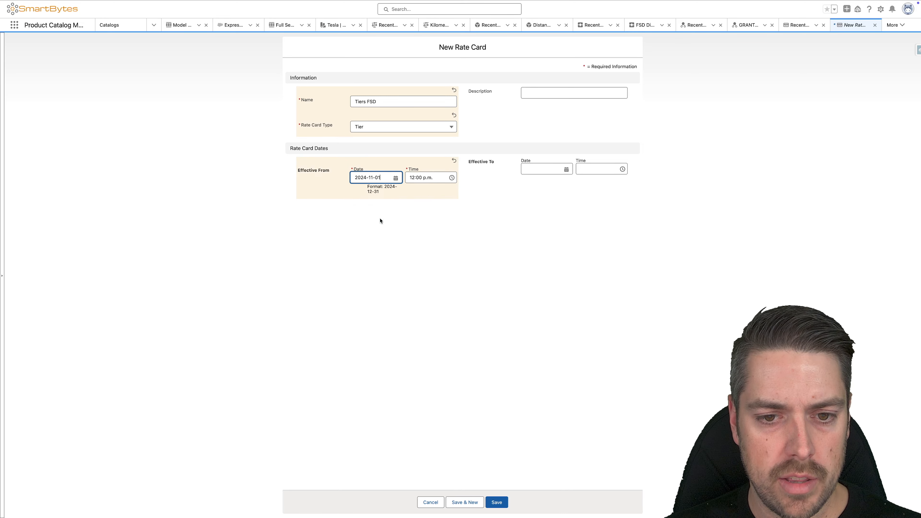
{"action": "left_click", "coordinate": [501, 502]}
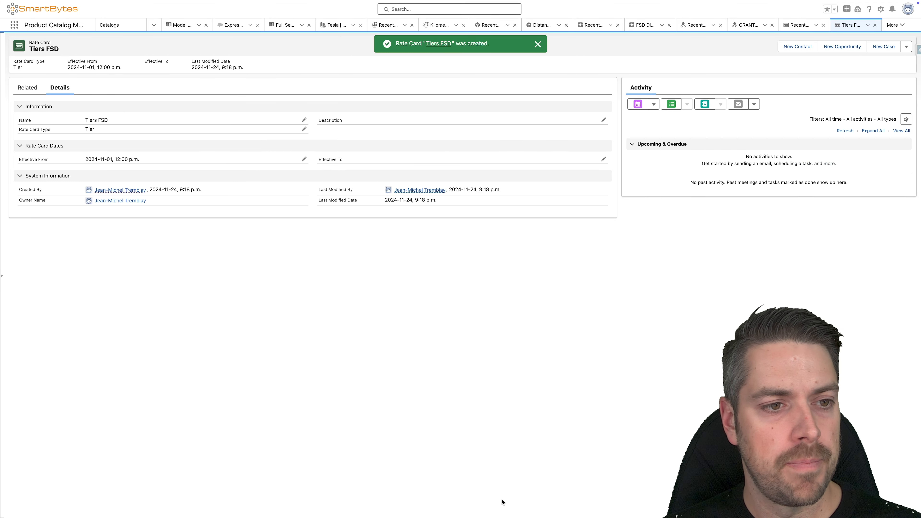
Step: Start a rate card entry under Tiers FSD with usage resource FSD Distance Usage, selling model Evergreen - Yearly and product Full Self Driving
{"action": "left_click", "coordinate": [27, 87]}
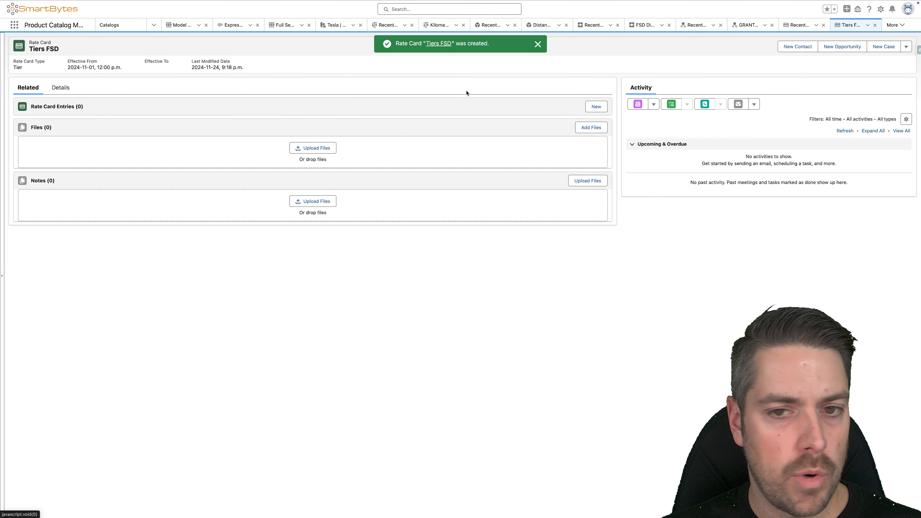
{"action": "left_click", "coordinate": [591, 108]}
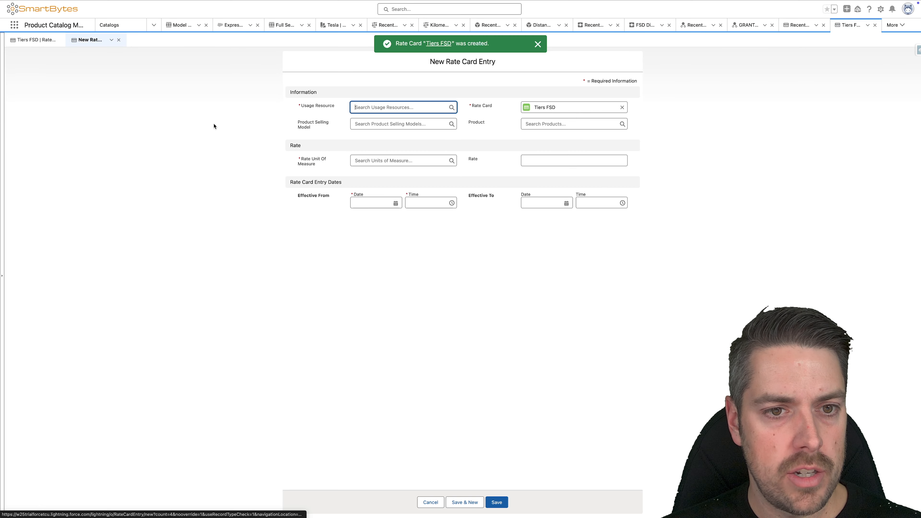
{"action": "left_click", "coordinate": [394, 108]}
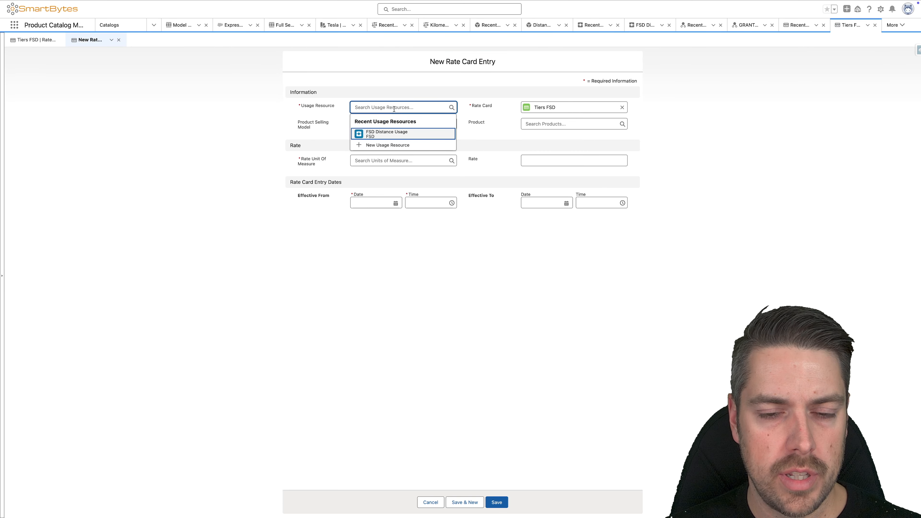
{"action": "left_click", "coordinate": [393, 133]}
{"action": "left_click", "coordinate": [380, 132]}
{"action": "left_click", "coordinate": [379, 160]}
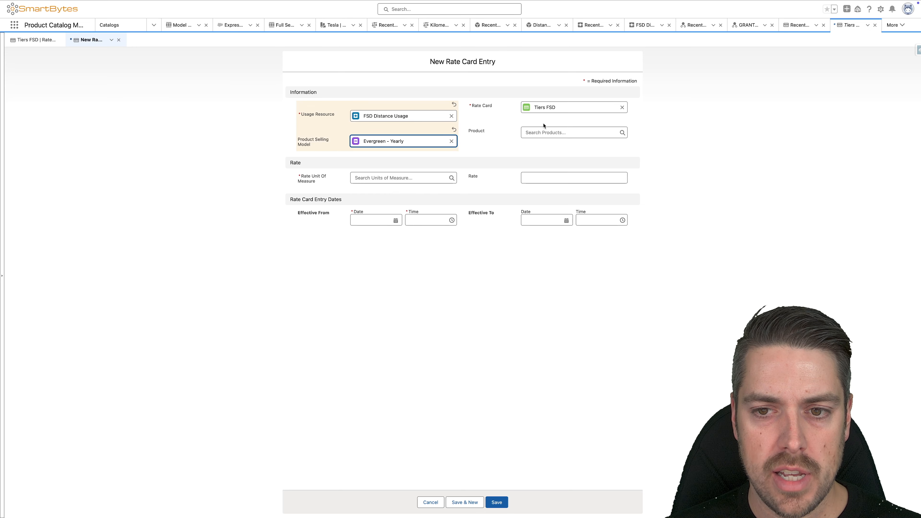
{"action": "left_click", "coordinate": [553, 133]}
{"action": "left_click", "coordinate": [544, 158]}
Step: Set the Tiers FSD entry's rate unit of measure to Kilometer and its effective start to 2024-11-01, and save the entry
{"action": "left_click", "coordinate": [399, 177]}
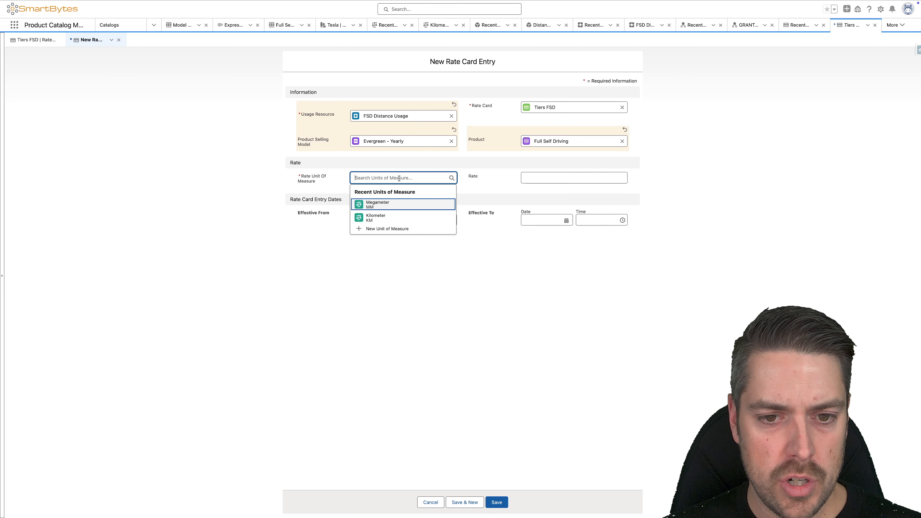
{"action": "left_click", "coordinate": [370, 220]}
{"action": "left_click", "coordinate": [371, 228]}
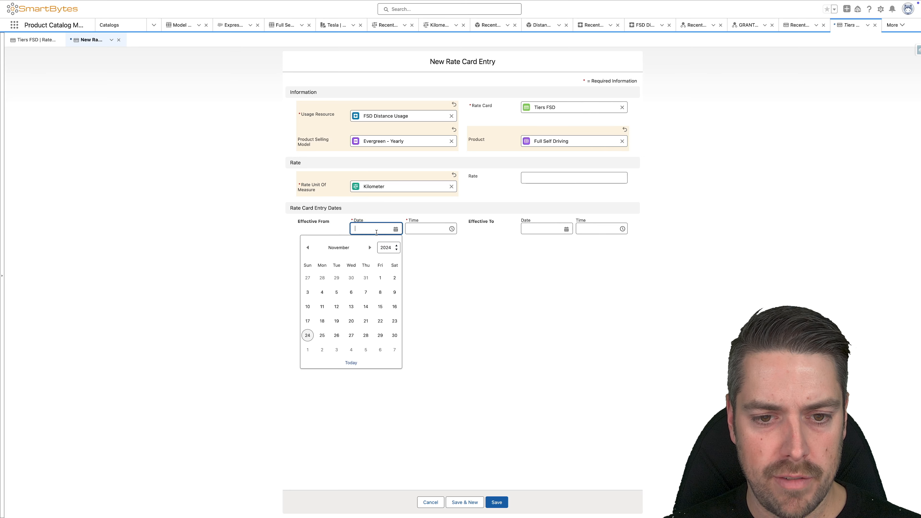
{"action": "left_click", "coordinate": [380, 279]}
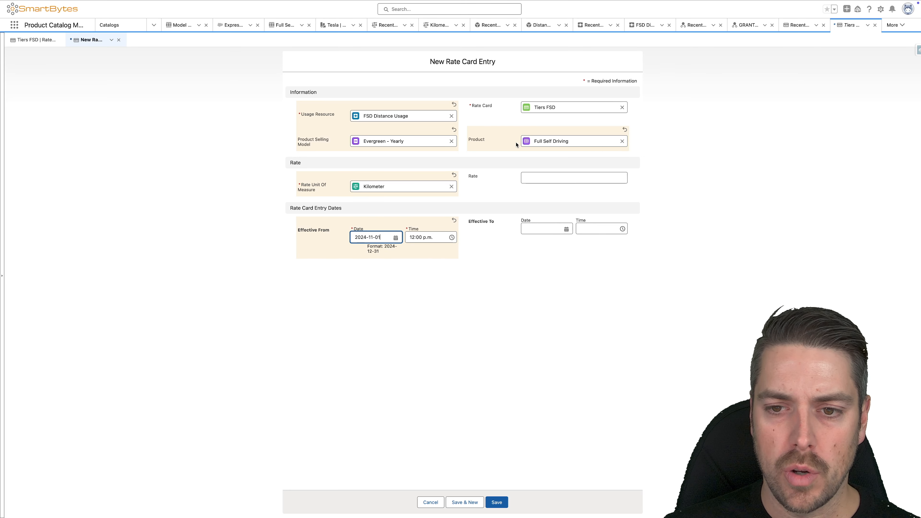
{"action": "left_click", "coordinate": [497, 502]}
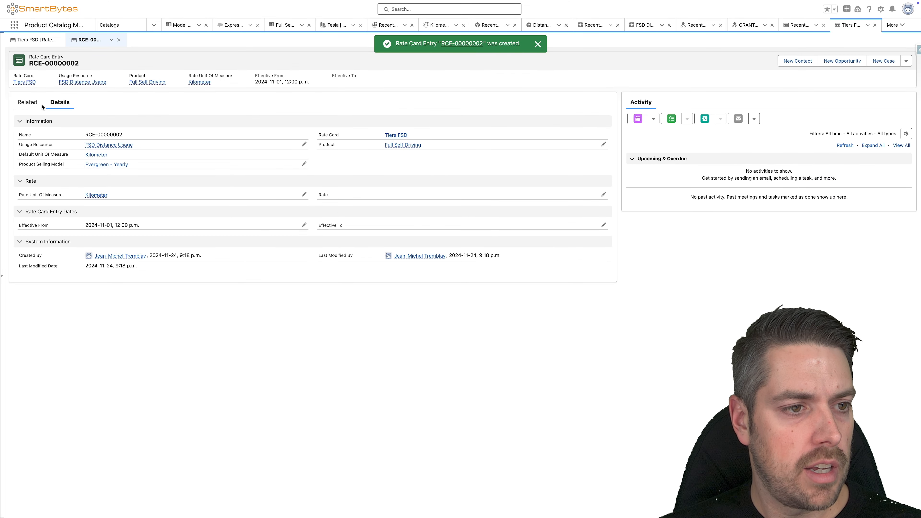
Step: Start a new Rate Adjustment By Tier for the saved Tiers FSD rate card entry
{"action": "left_click", "coordinate": [28, 102]}
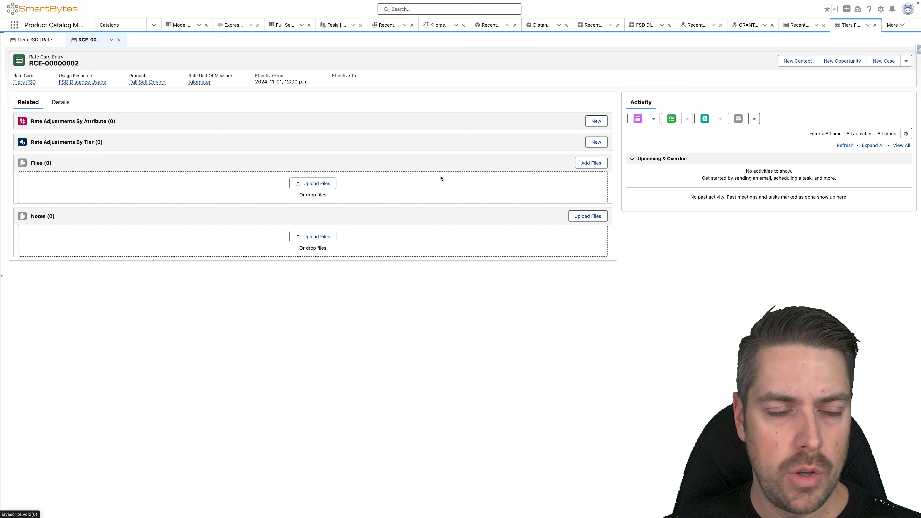
{"action": "left_click", "coordinate": [597, 142]}
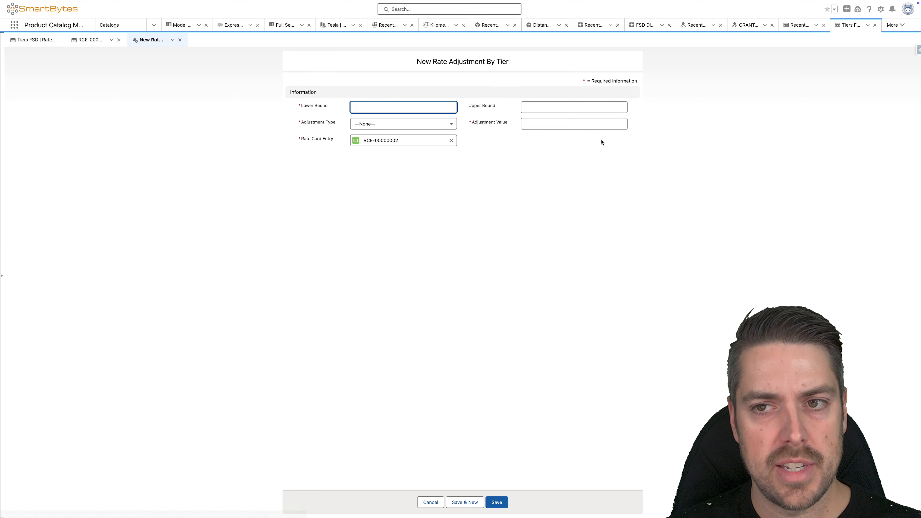
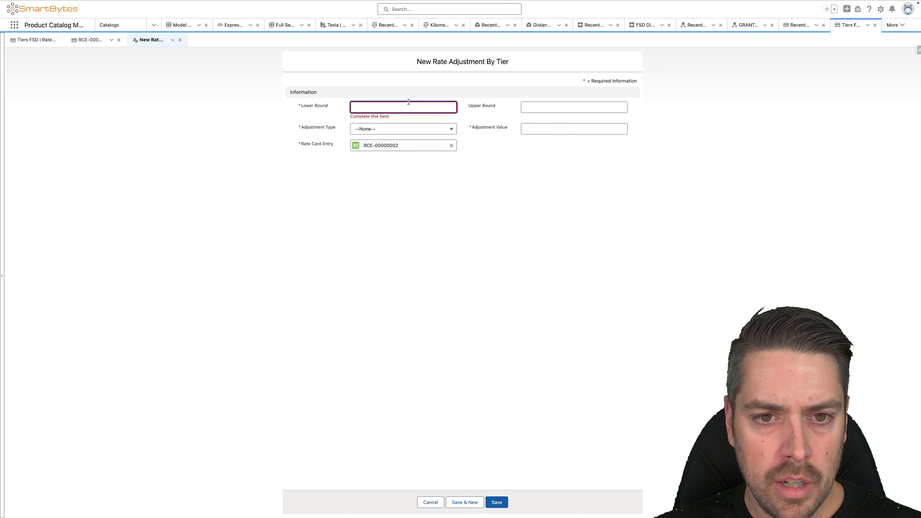
Step: Fill in the tier adjustment with lower bound 5,000, upper bound 10,000, adjustment type Amount and value 0.1, and save it
{"action": "type", "text": "5000"}
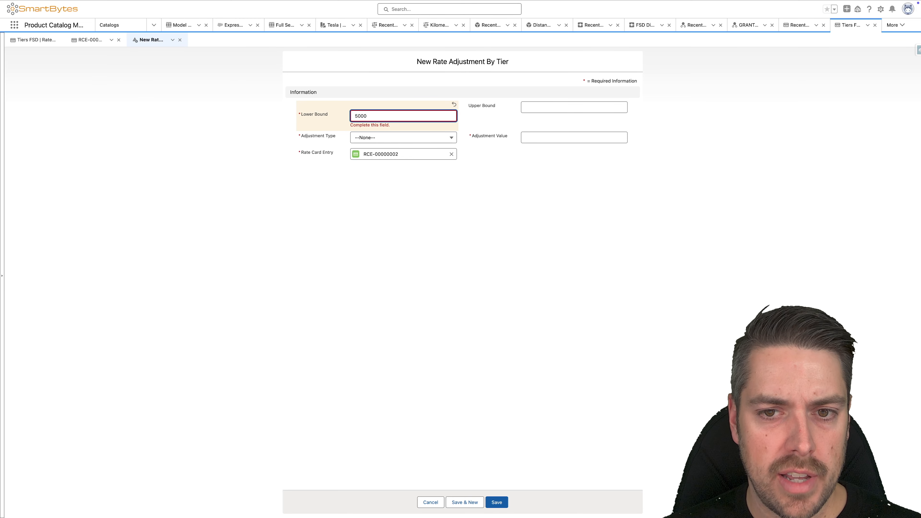
{"action": "left_click", "coordinate": [567, 106]}
{"action": "type", "text": "1000"}
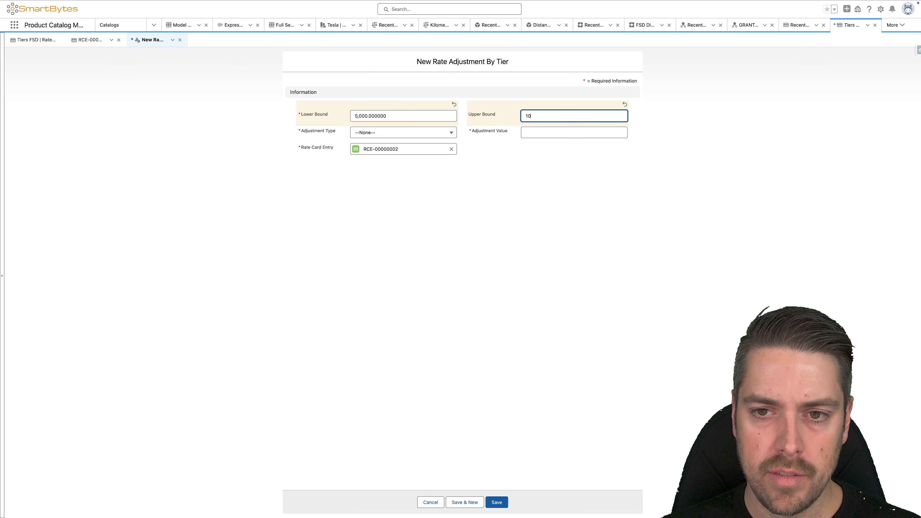
{"action": "left_click", "coordinate": [317, 153]}
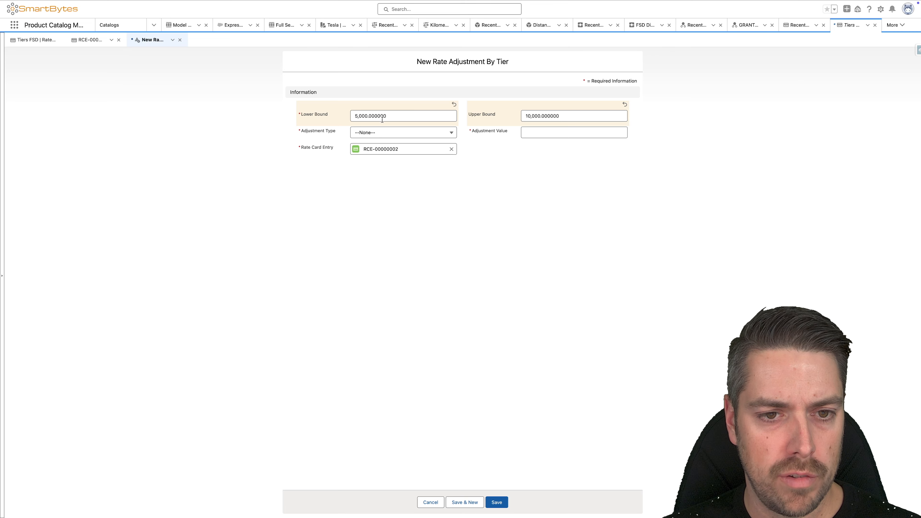
{"action": "left_click", "coordinate": [370, 134]}
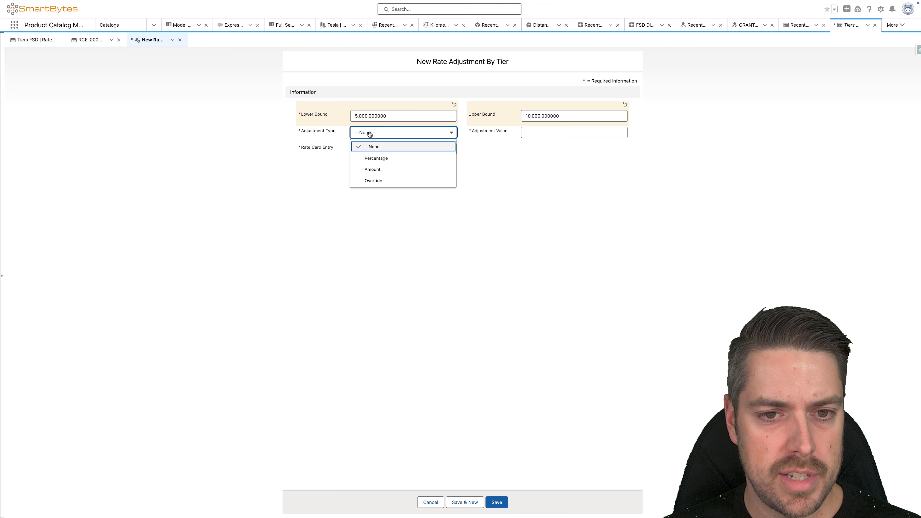
{"action": "left_click", "coordinate": [380, 169]}
{"action": "left_click", "coordinate": [552, 130]}
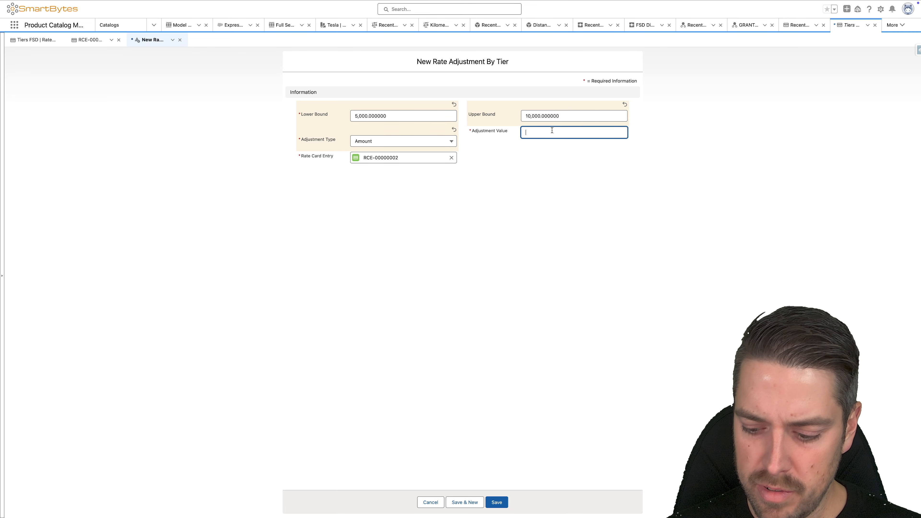
{"action": "type", "text": "0."}
{"action": "left_click", "coordinate": [545, 173]}
{"action": "left_click", "coordinate": [496, 506]}
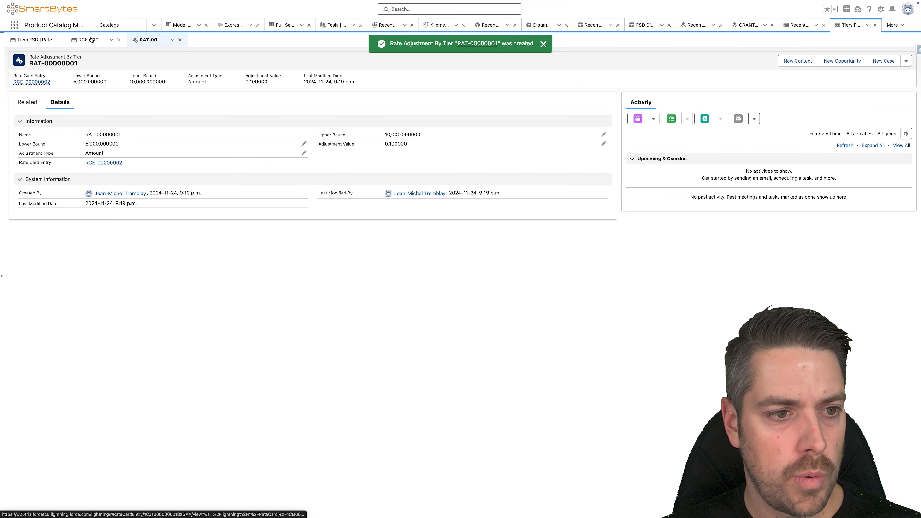
Step: Clone the saved tier adjustment with lower bound 10,001, no upper bound and adjustment value 0.2, and save the clone
{"action": "left_click", "coordinate": [906, 61]}
{"action": "left_click", "coordinate": [893, 113]}
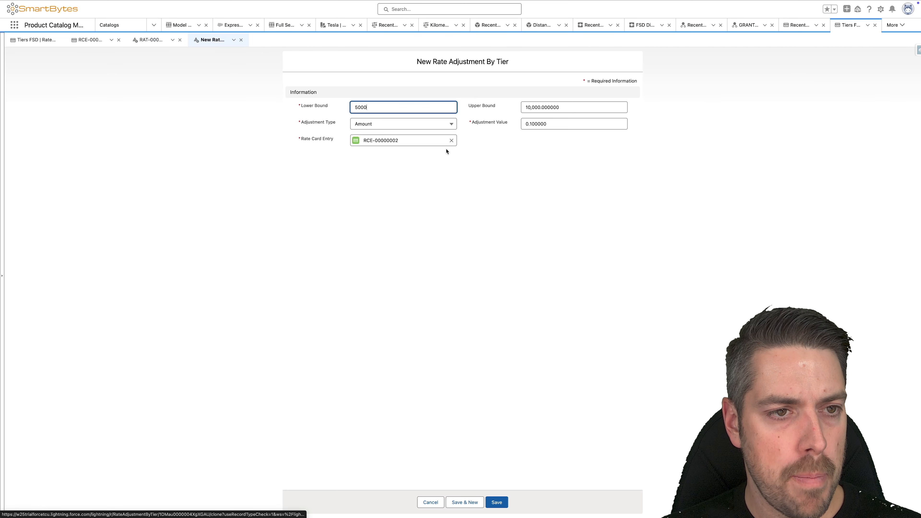
{"action": "left_click_drag", "start_coordinate": [375, 107], "coordinate": [322, 103]}
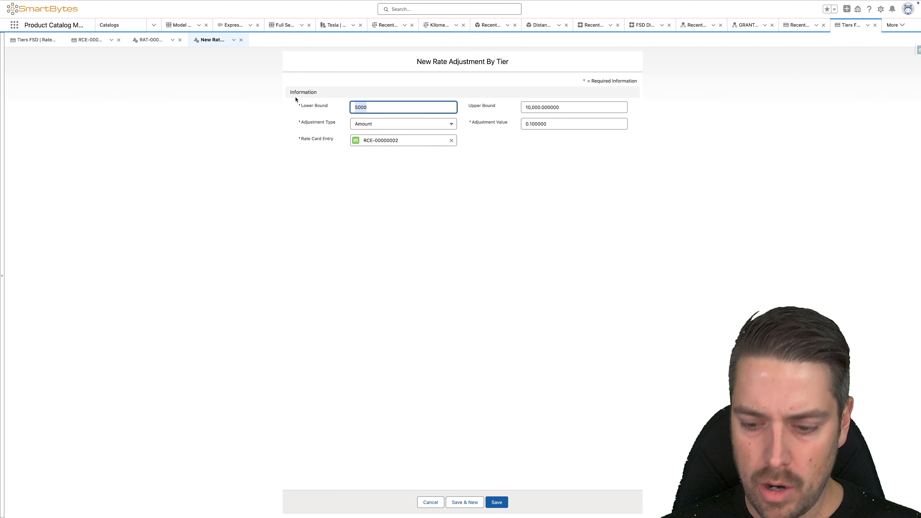
{"action": "type", "text": "10,"}
{"action": "type", "text": "001"}
{"action": "key", "text": "Tab"}
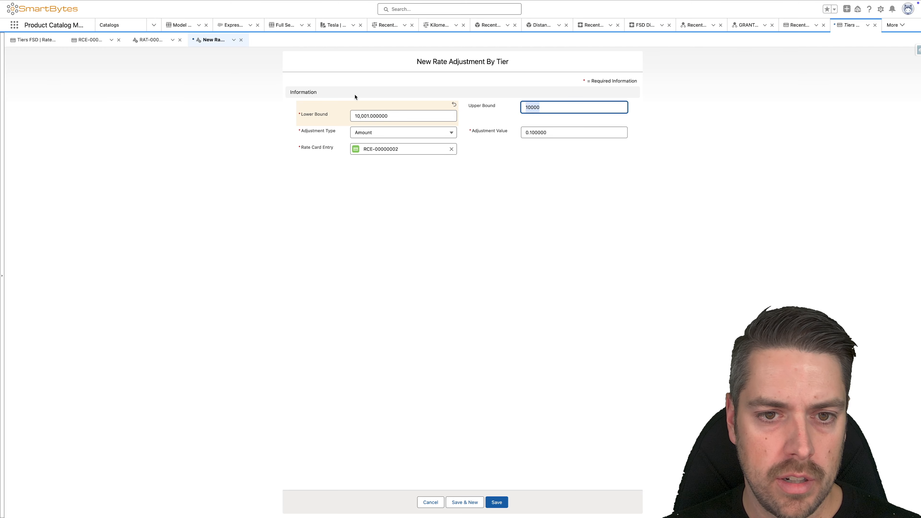
{"action": "key", "text": "BackSpace"}
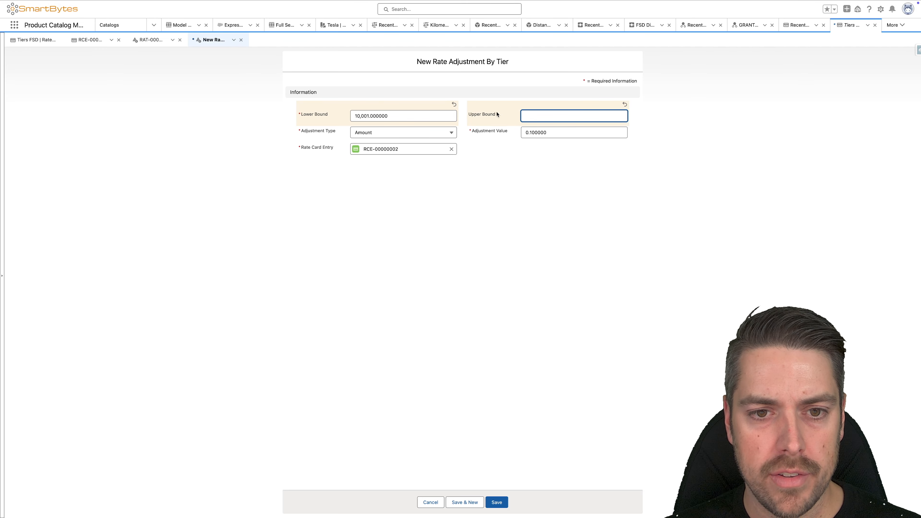
{"action": "key", "text": "Tab"}
{"action": "type", "text": "0."}
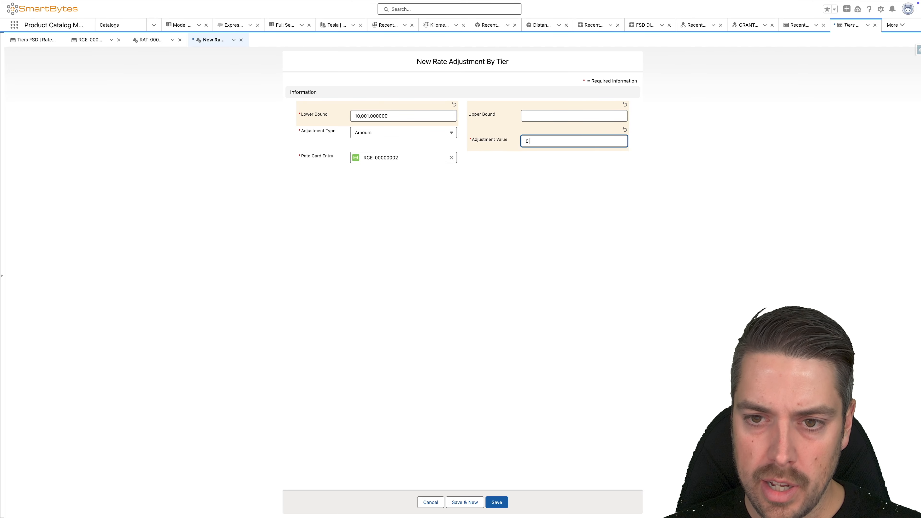
{"action": "type", "text": "2"}
{"action": "left_click", "coordinate": [497, 502]}
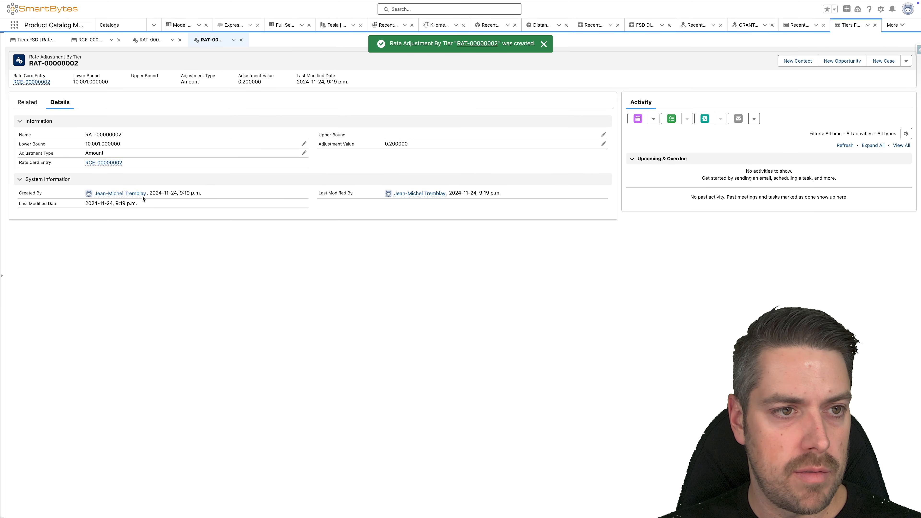
Step: Check the Tiers FSD rate card's details, and set the FSD Grant product usage grant's status to Active and save it
{"action": "left_click", "coordinate": [36, 40]}
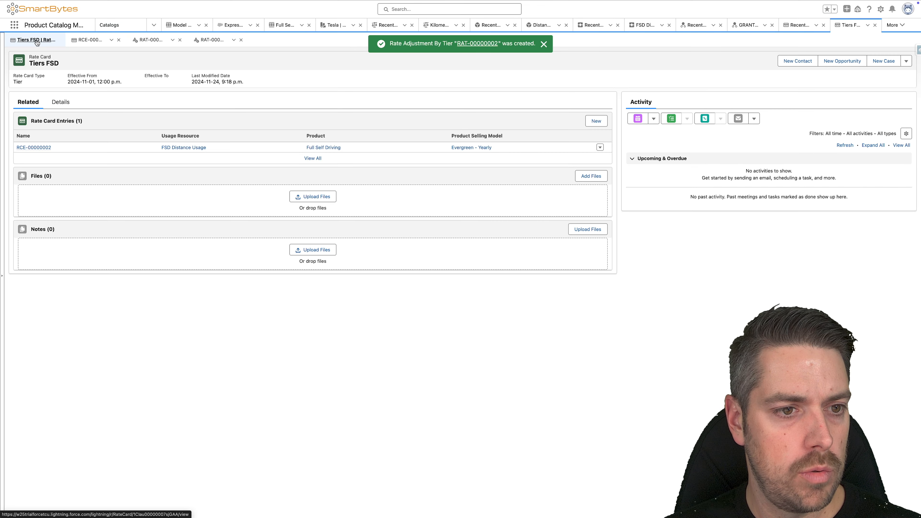
{"action": "left_click", "coordinate": [60, 102]}
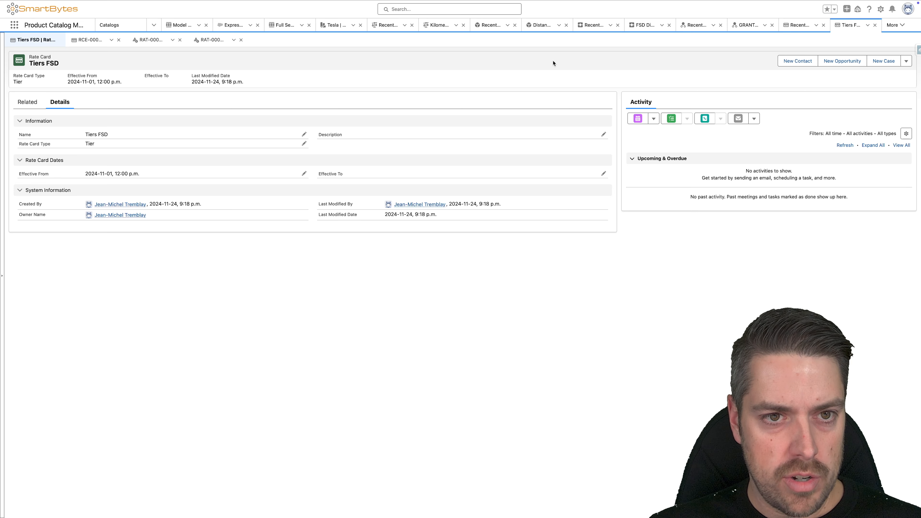
{"action": "left_click", "coordinate": [741, 25]}
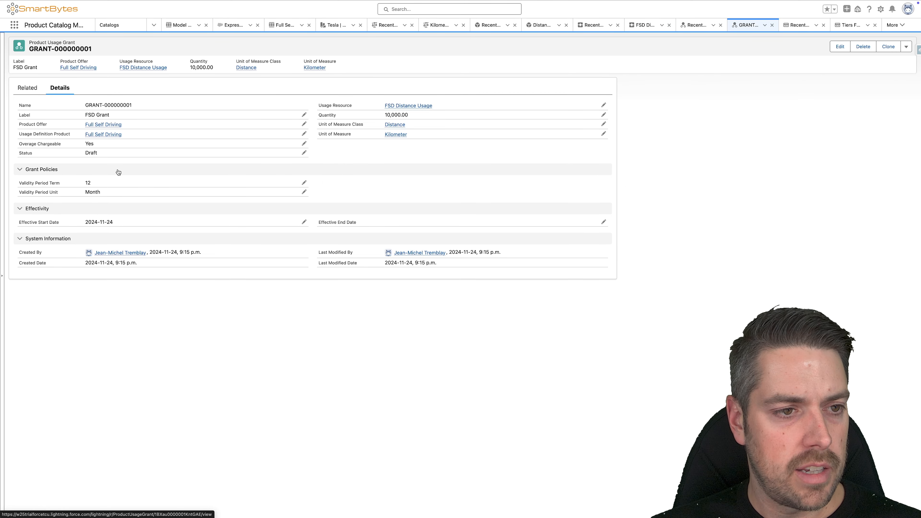
{"action": "double_click", "coordinate": [109, 153]}
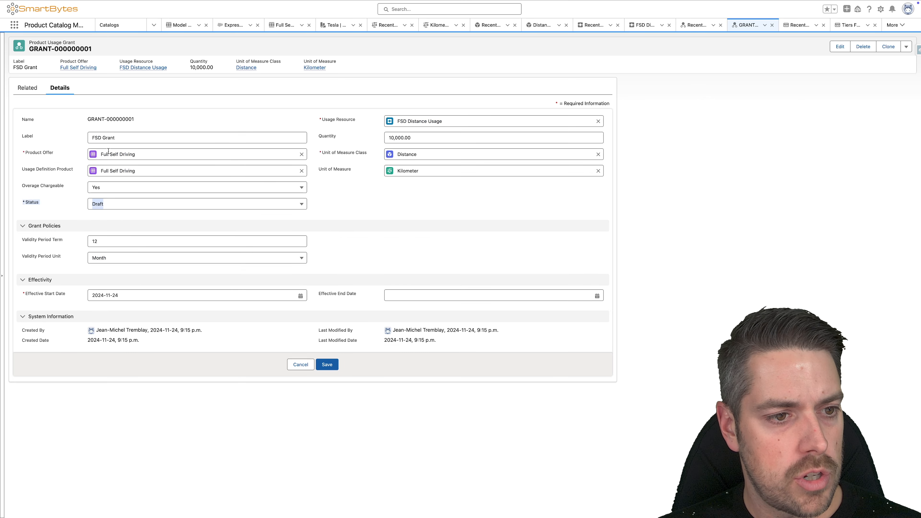
{"action": "left_click", "coordinate": [117, 206]}
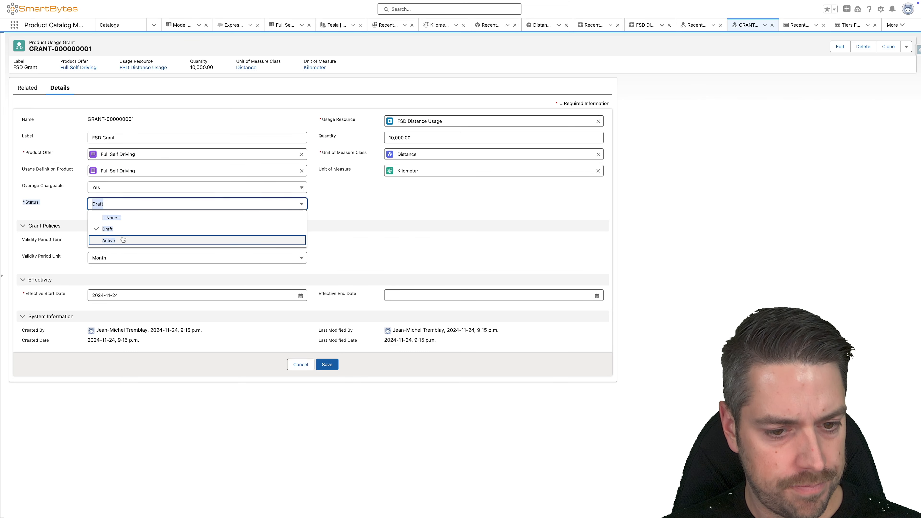
{"action": "left_click", "coordinate": [123, 240]}
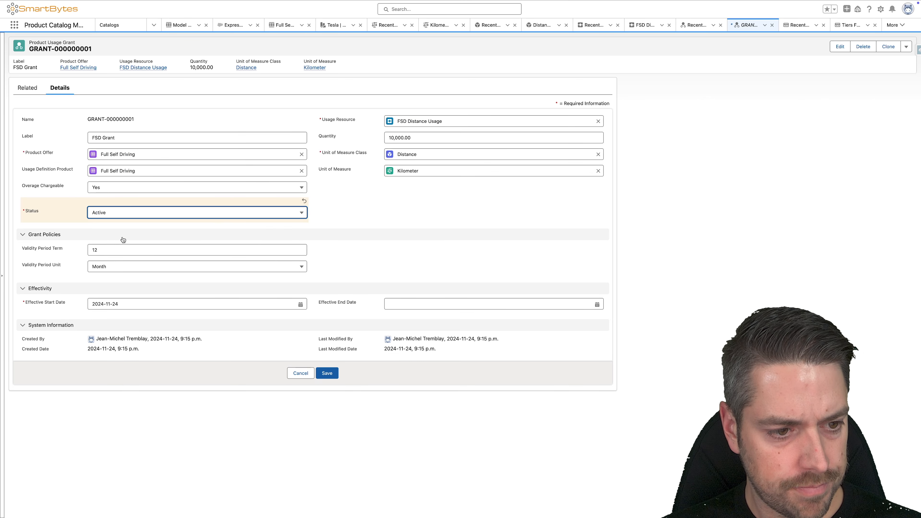
{"action": "left_click", "coordinate": [327, 373]}
Step: Check the status of the FSD Distance Usage usage resource and of the Distance unit of measure class
{"action": "left_click", "coordinate": [696, 24]}
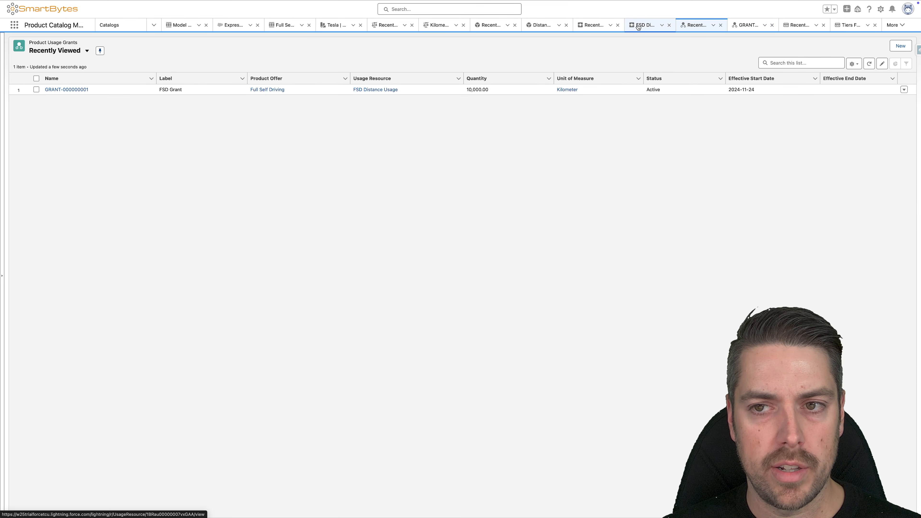
{"action": "left_click", "coordinate": [638, 26]}
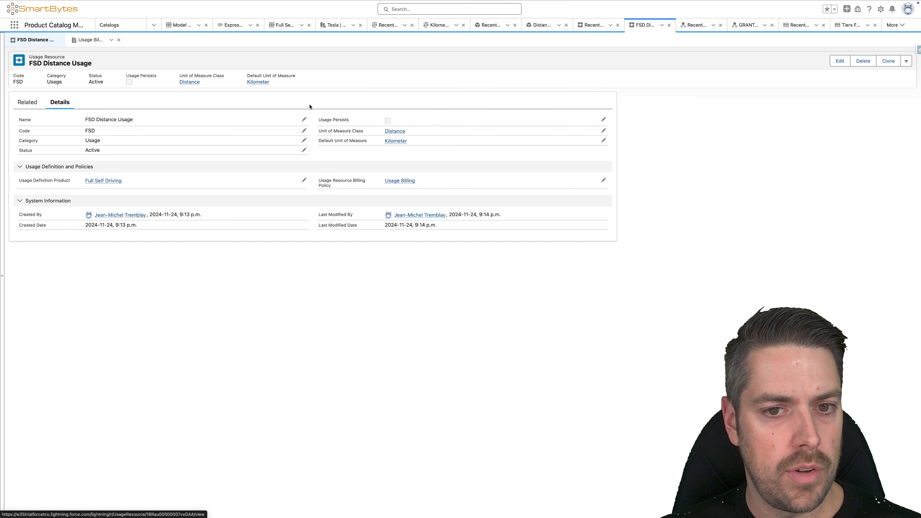
{"action": "left_click", "coordinate": [586, 25]}
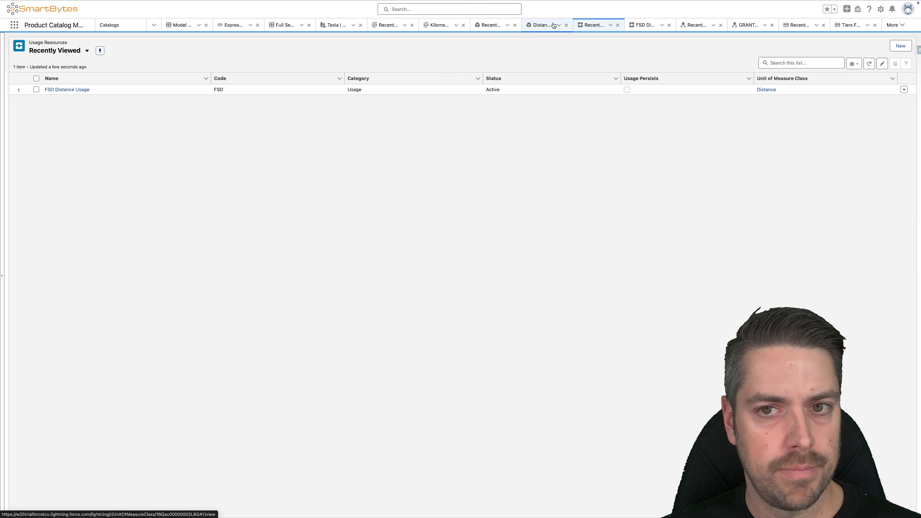
{"action": "left_click", "coordinate": [554, 25]}
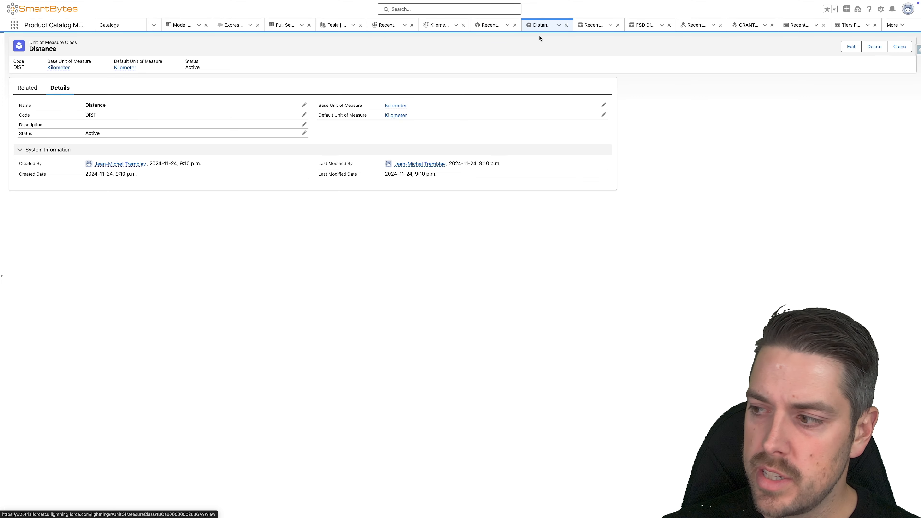
Step: Open Salesforce Pricing Setup in the org's Setup and review the pricing recipe, procedure and pricing data sync settings
{"action": "left_click", "coordinate": [880, 9]}
{"action": "left_click", "coordinate": [850, 44]}
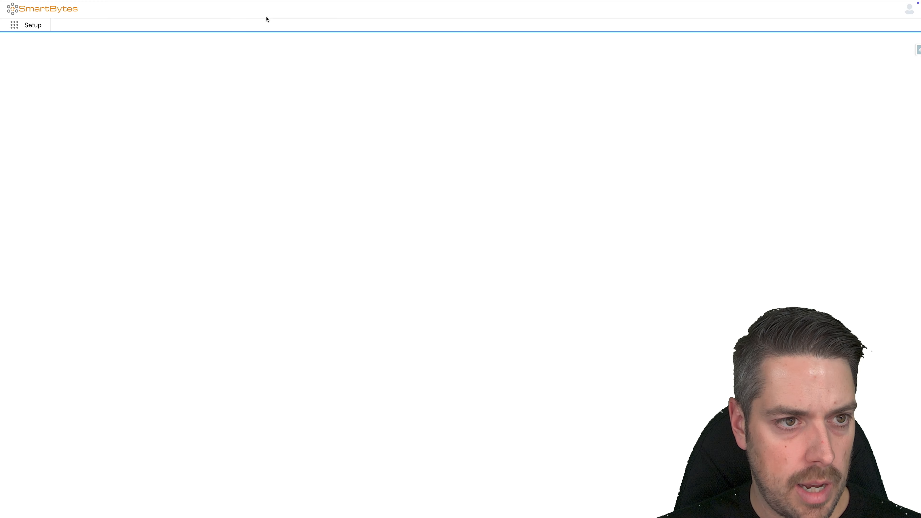
{"action": "left_click", "coordinate": [43, 44]}
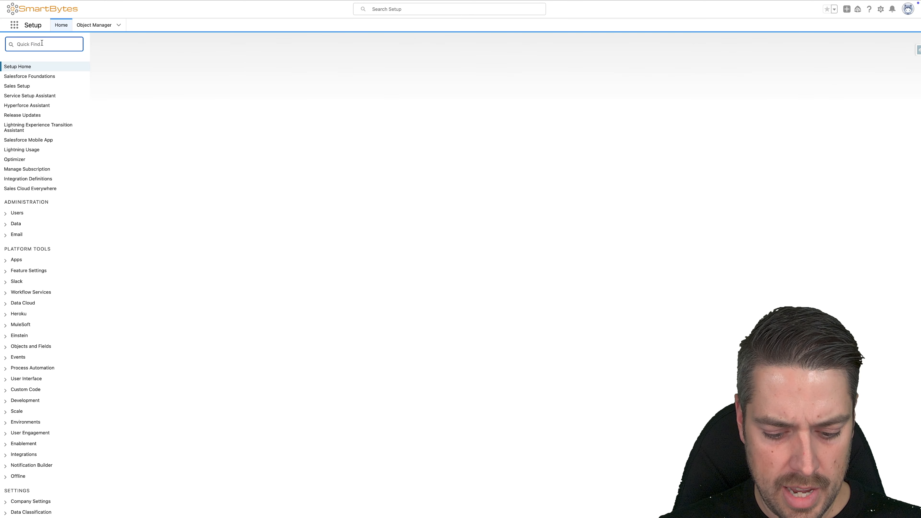
{"action": "type", "text": "pricing"}
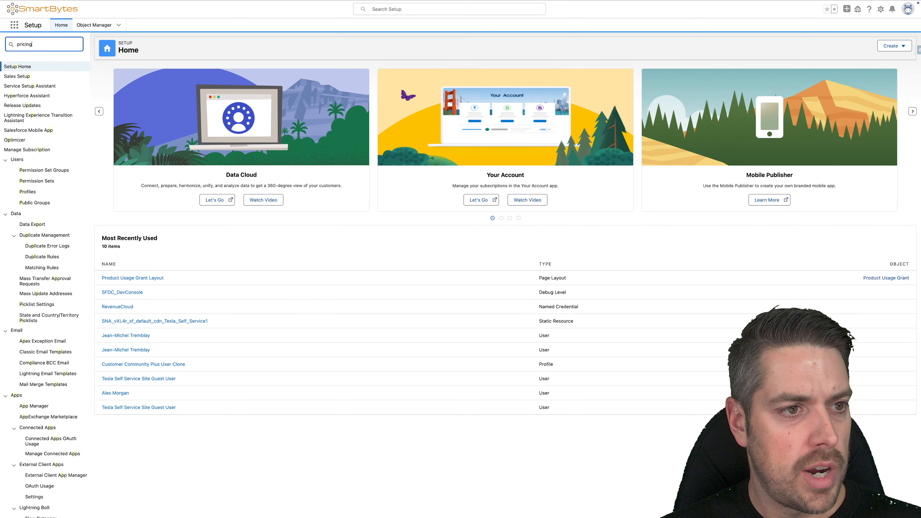
{"action": "left_click", "coordinate": [51, 122]}
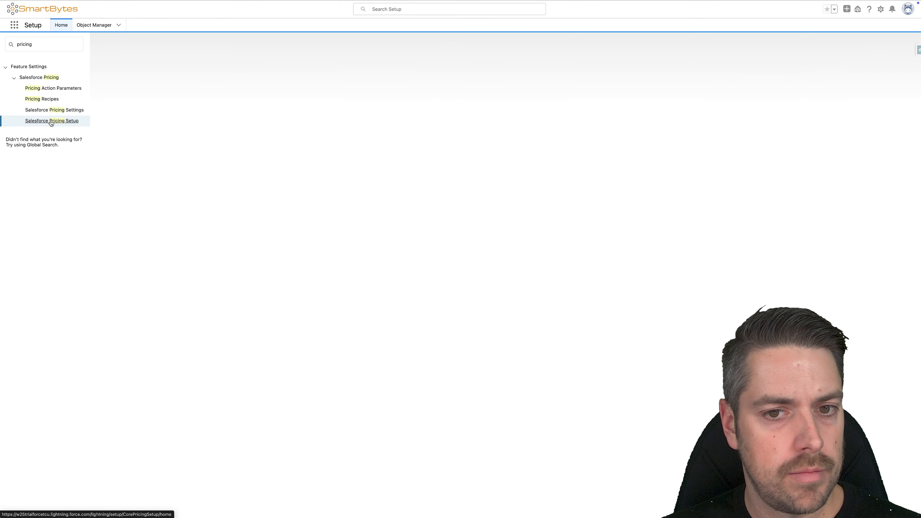
{"action": "scroll", "coordinate": [707, 288], "scroll_direction": "down", "scroll_amount": 1}
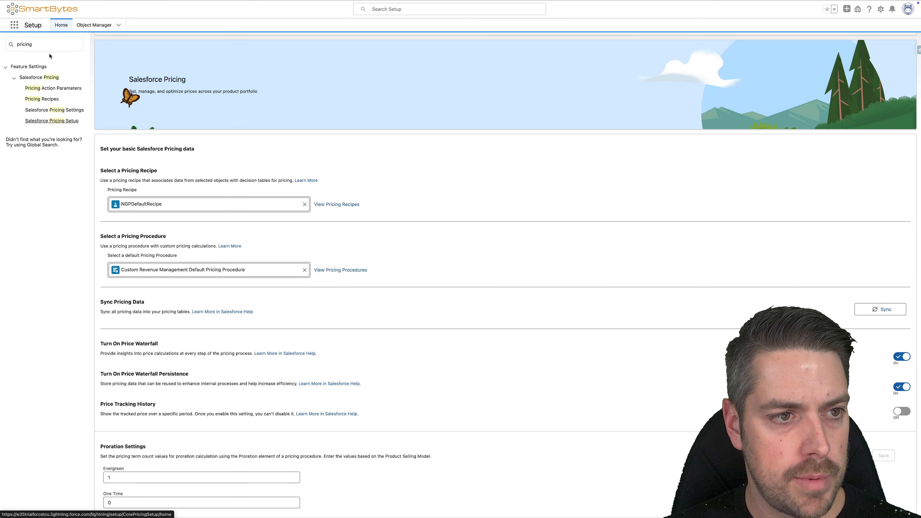
Step: Search Setup for "decision" and open the Decision Tables page
{"action": "triple_click", "coordinate": [49, 44]}
{"action": "type", "text": "decision"}
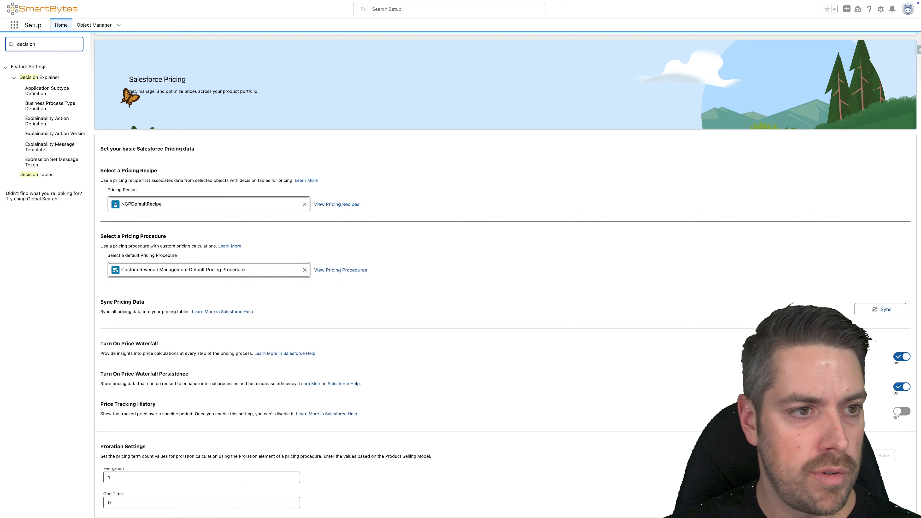
{"action": "left_click", "coordinate": [48, 175]}
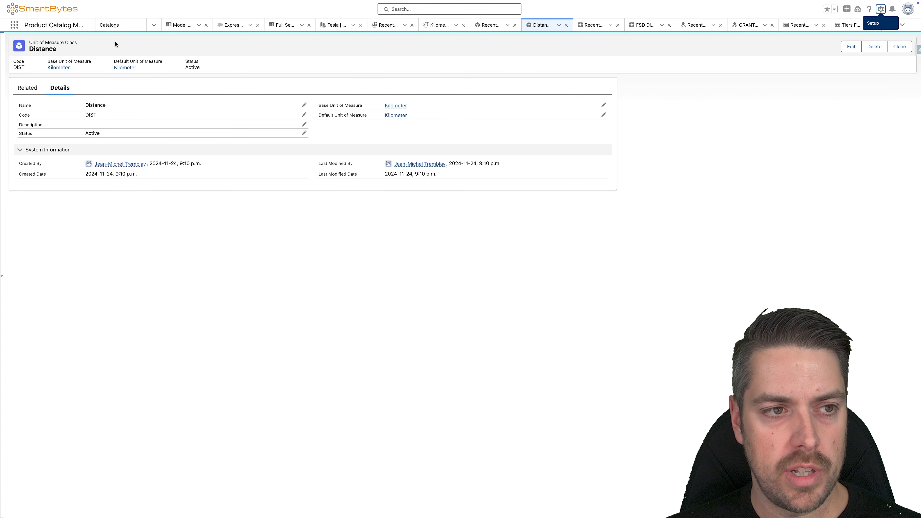
Step: Open Price Book Rate Cards in the Product Catalog app, switch to the All Price Book Rate Cards list view and pin it
{"action": "left_click", "coordinate": [15, 25]}
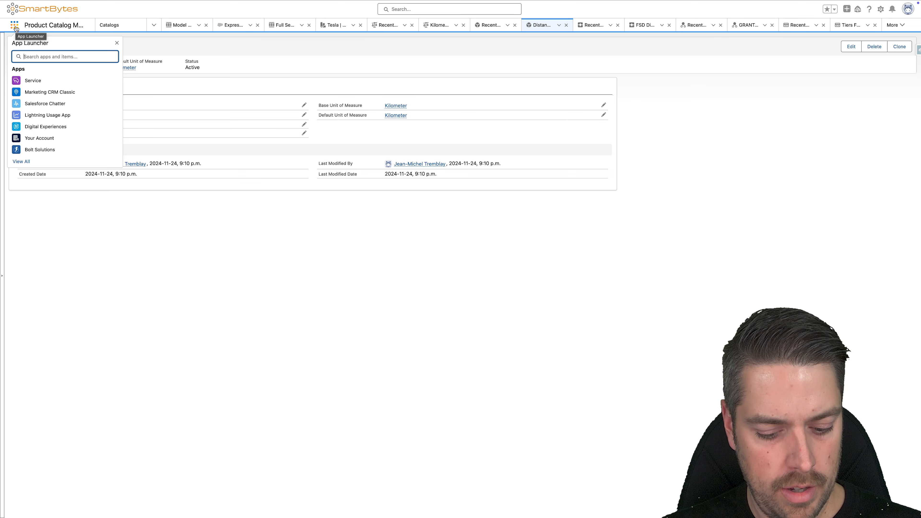
{"action": "type", "text": "price book"}
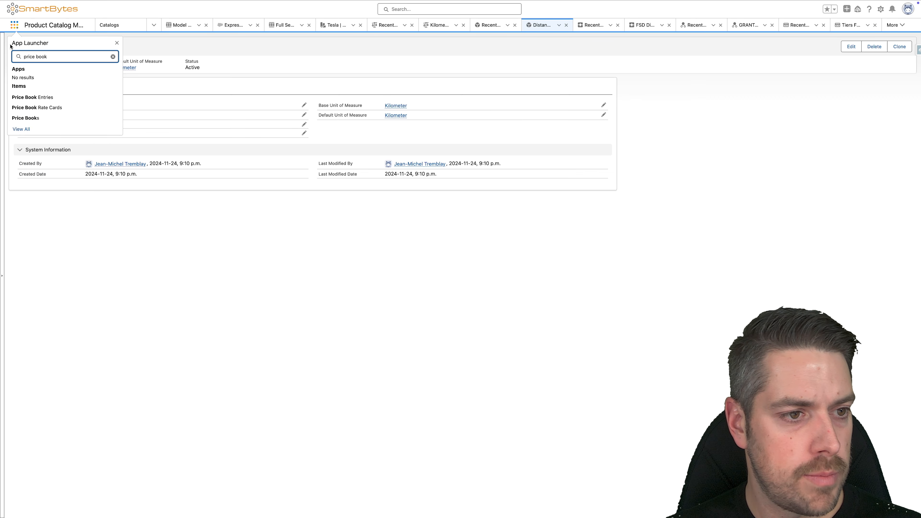
{"action": "left_click", "coordinate": [49, 108]}
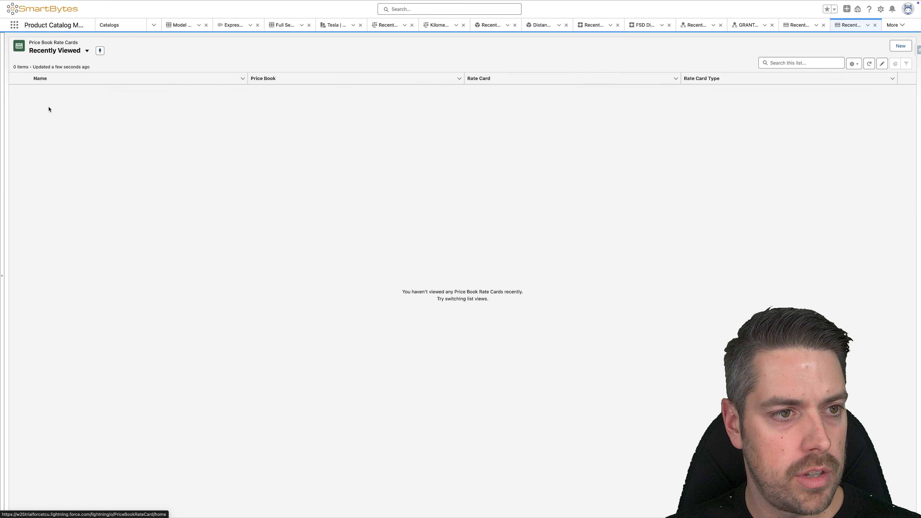
{"action": "left_click", "coordinate": [67, 50]}
{"action": "left_click", "coordinate": [74, 77]}
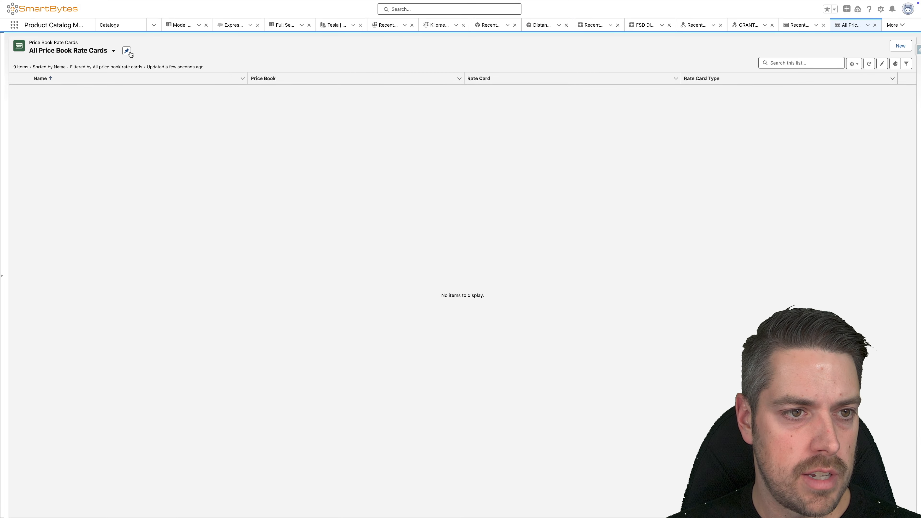
{"action": "left_click", "coordinate": [128, 52]}
Step: Create a price book rate card that assigns the Base FSD rate card to the Standard Price Book
{"action": "left_click", "coordinate": [896, 46]}
{"action": "left_click", "coordinate": [368, 92]}
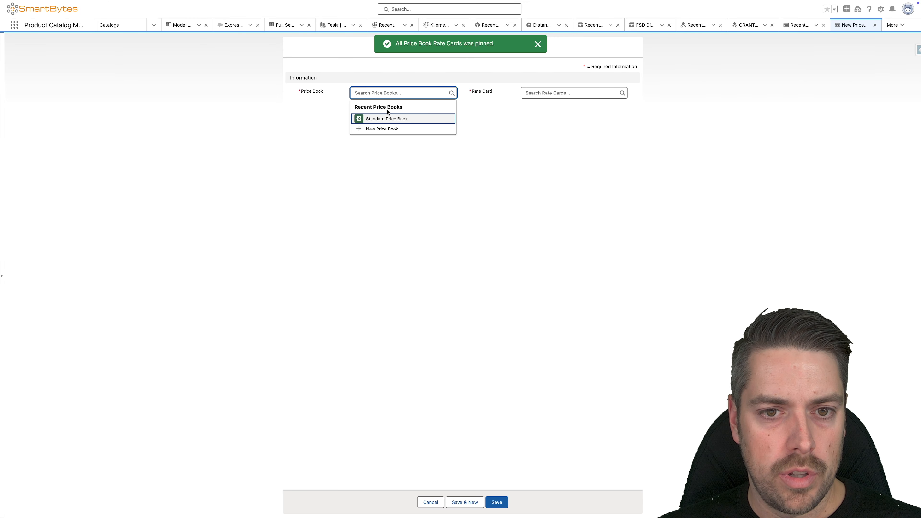
{"action": "left_click", "coordinate": [386, 119]}
{"action": "left_click", "coordinate": [582, 94]}
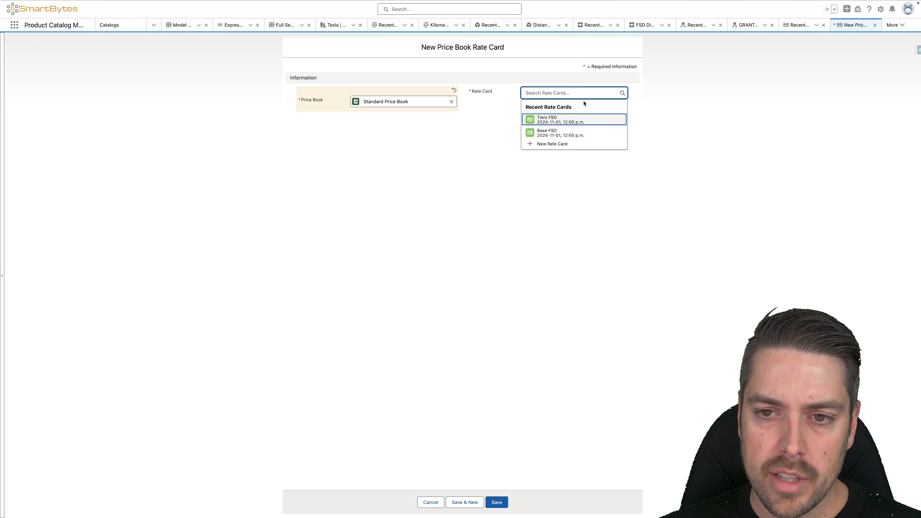
{"action": "left_click", "coordinate": [539, 133]}
{"action": "left_click", "coordinate": [498, 502]}
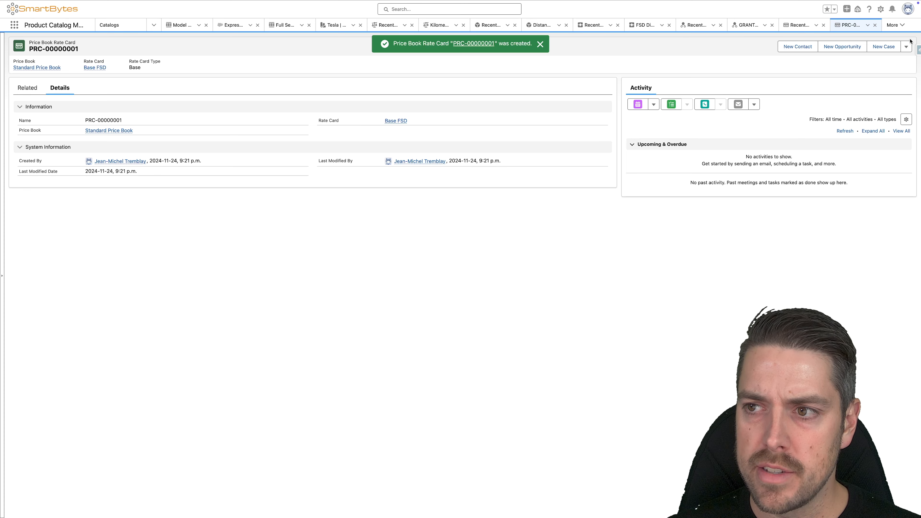
Step: Clone the Base FSD price book rate card for the Standard Price Book, switching its rate card to Tiers FSD, and save it
{"action": "left_click", "coordinate": [906, 47]}
{"action": "left_click", "coordinate": [890, 97]}
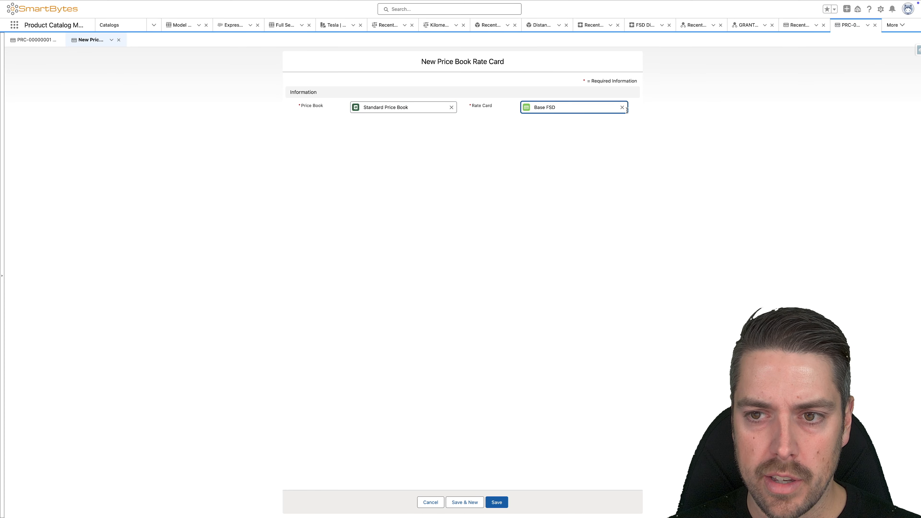
{"action": "left_click", "coordinate": [622, 107]}
{"action": "left_click", "coordinate": [544, 145]}
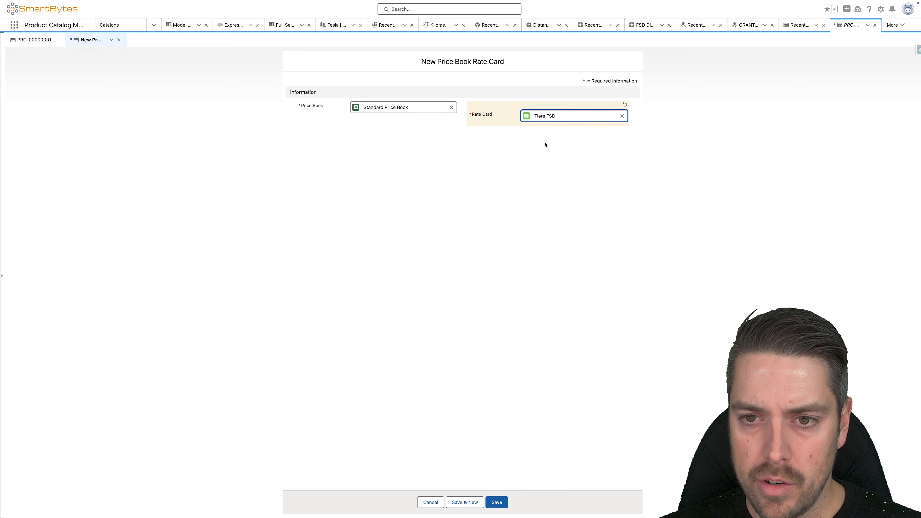
{"action": "left_click", "coordinate": [496, 502]}
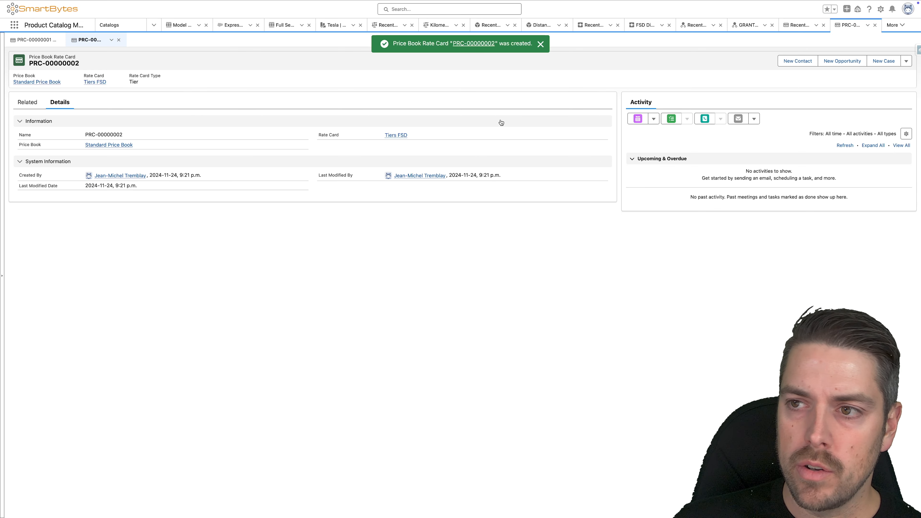
Step: Open Setup, search for "decision" and open the Decision Tables page
{"action": "left_click", "coordinate": [881, 9]}
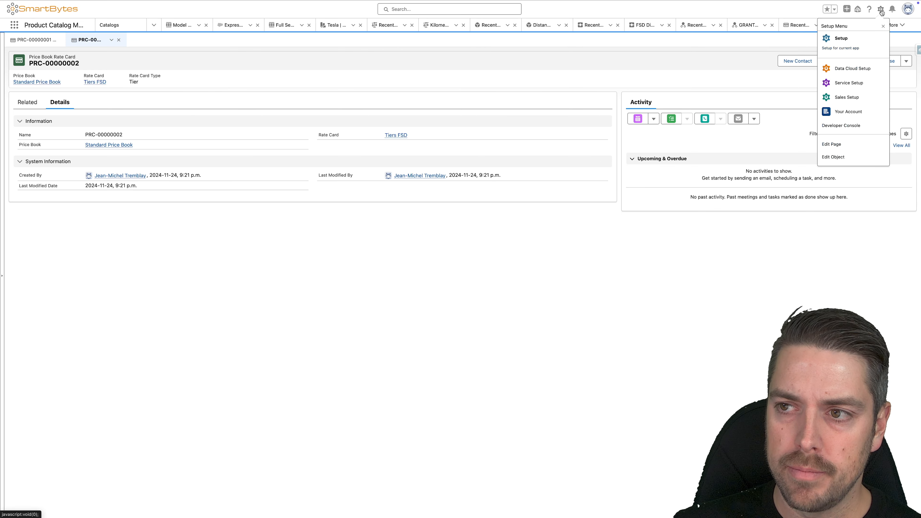
{"action": "left_click", "coordinate": [856, 36]}
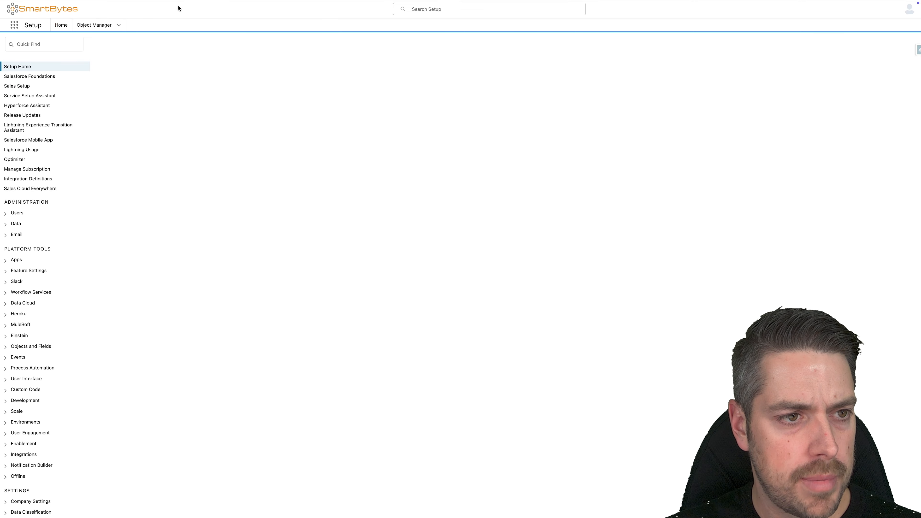
{"action": "left_click", "coordinate": [43, 44]}
{"action": "type", "text": "decisi"}
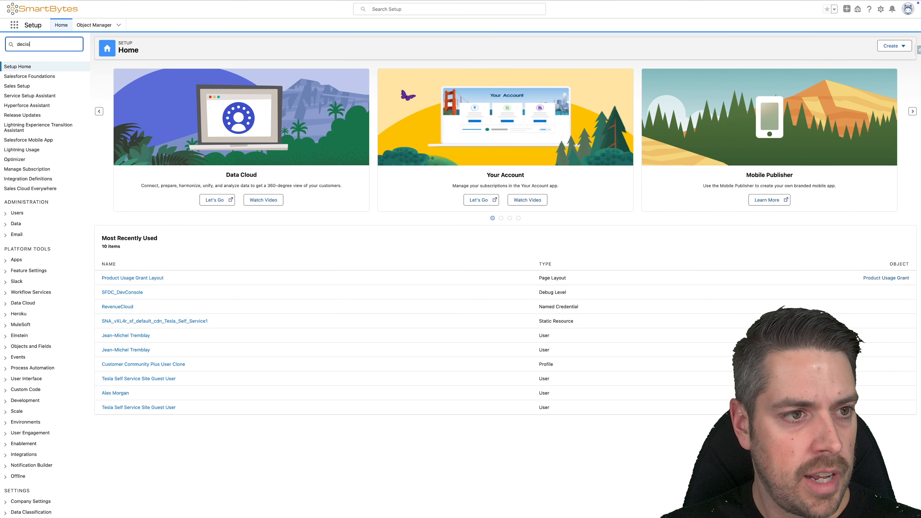
{"action": "type", "text": "on"}
{"action": "left_click", "coordinate": [39, 174]}
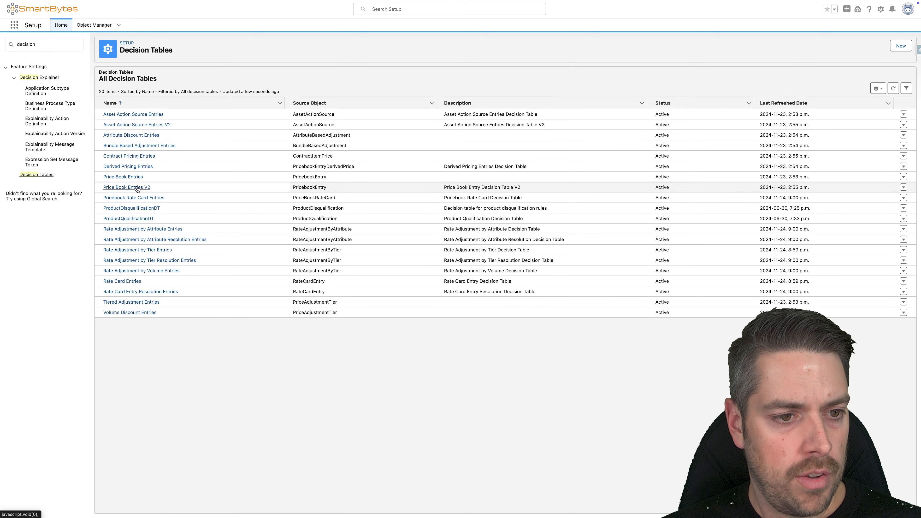
Step: Refresh the Price Book Entries V2 and Pricebook Rate Card Entries decision tables
{"action": "left_click", "coordinate": [127, 187]}
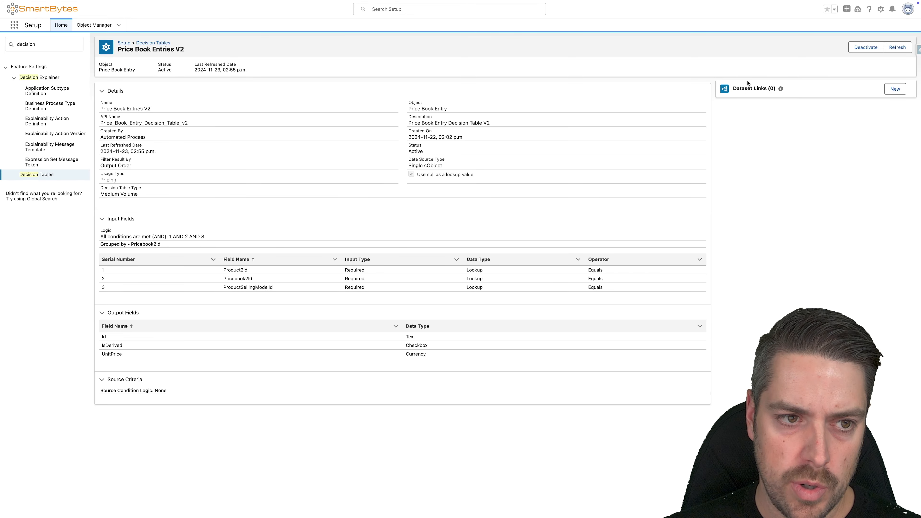
{"action": "left_click", "coordinate": [897, 47]}
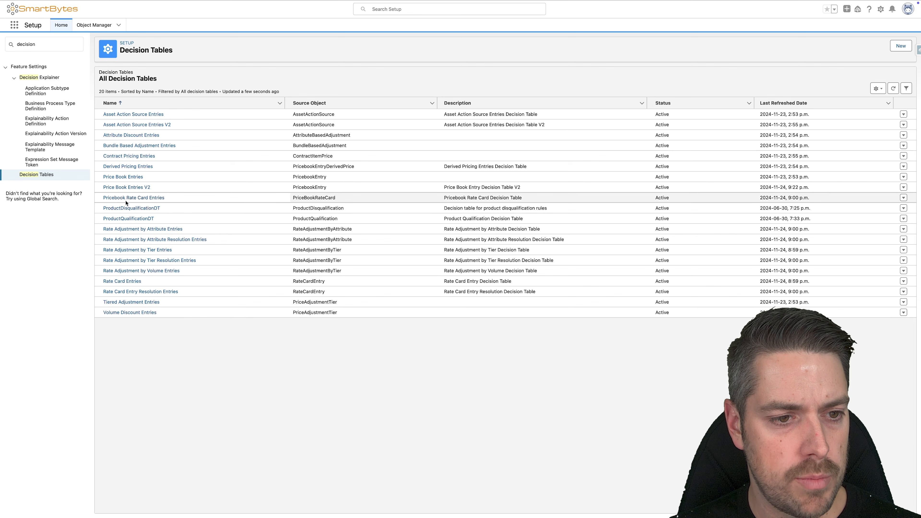
{"action": "left_click", "coordinate": [133, 198]}
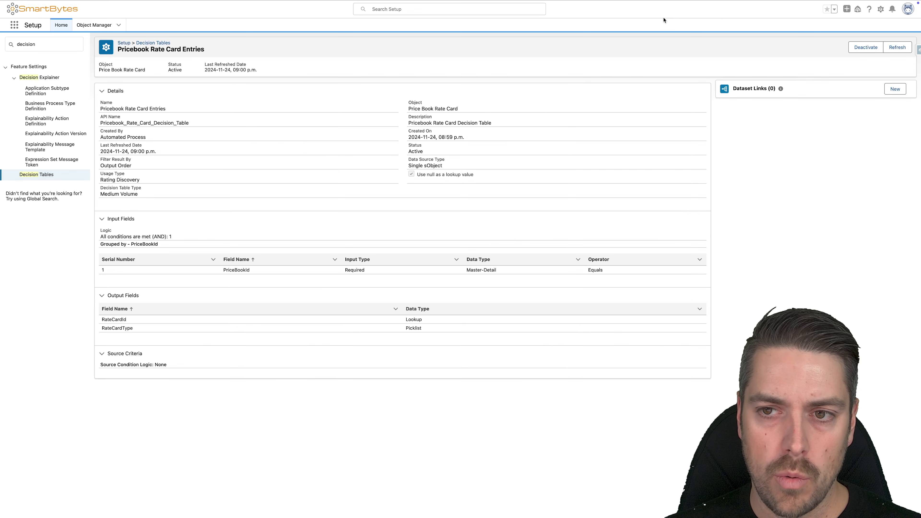
{"action": "left_click", "coordinate": [897, 46]}
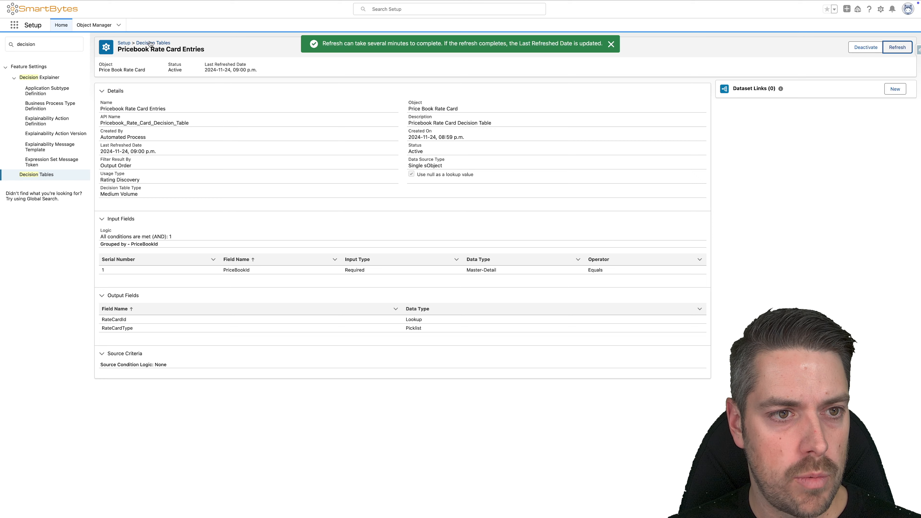
{"action": "left_click", "coordinate": [150, 43]}
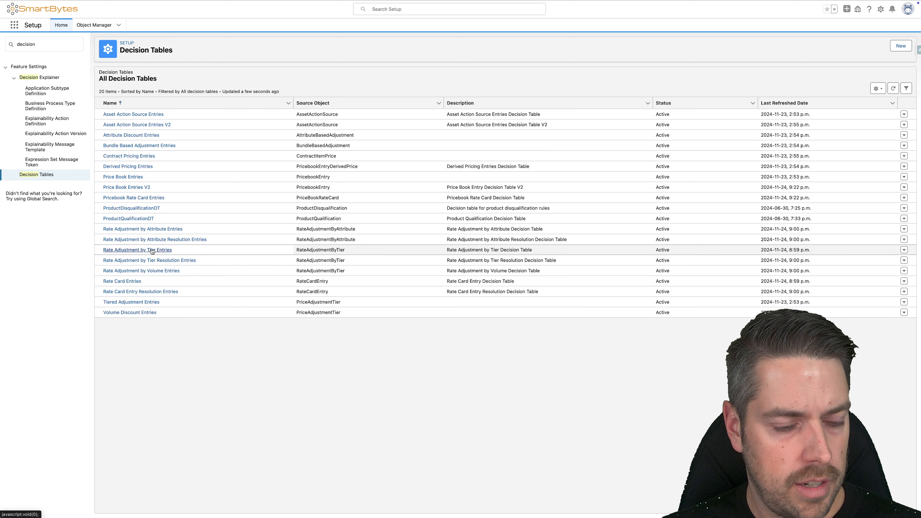
Step: Refresh the Rate Adjustment by Tier Entries and Rate Adjustment by Tier Resolution Entries decision tables
{"action": "left_click", "coordinate": [152, 250]}
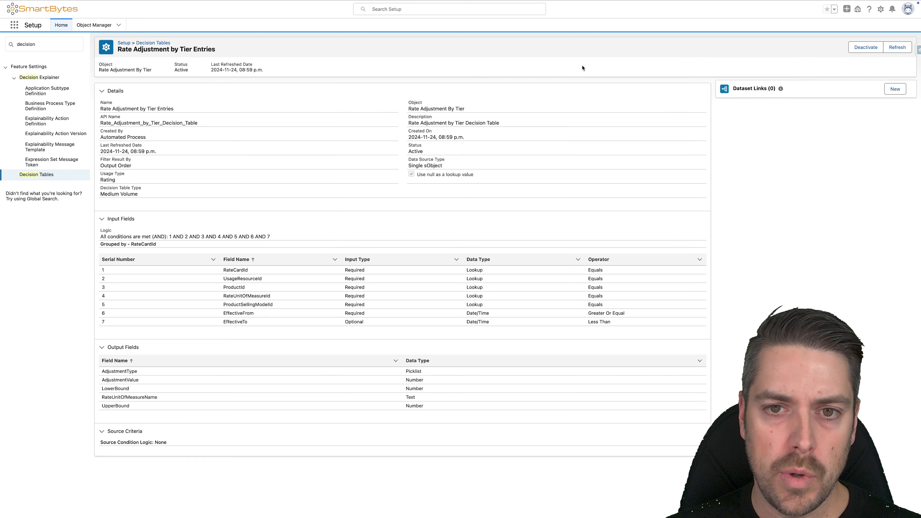
{"action": "left_click", "coordinate": [897, 47]}
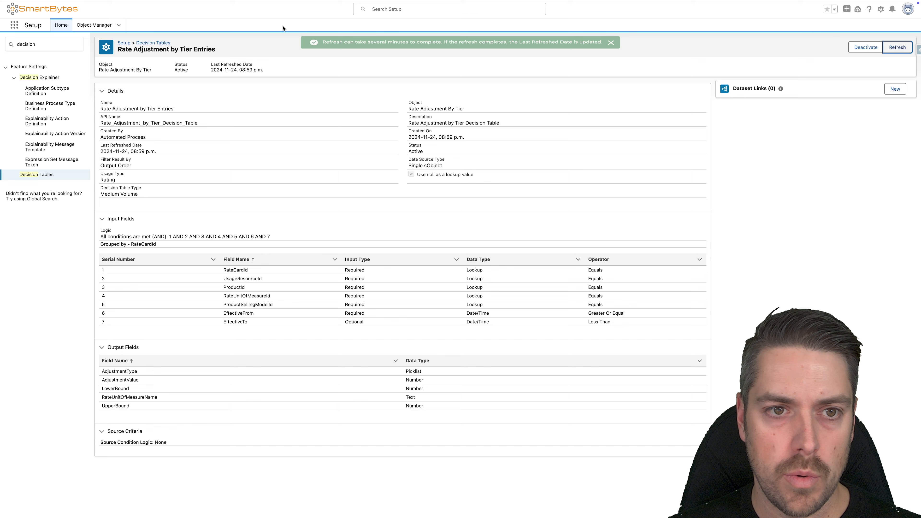
{"action": "left_click", "coordinate": [148, 44]}
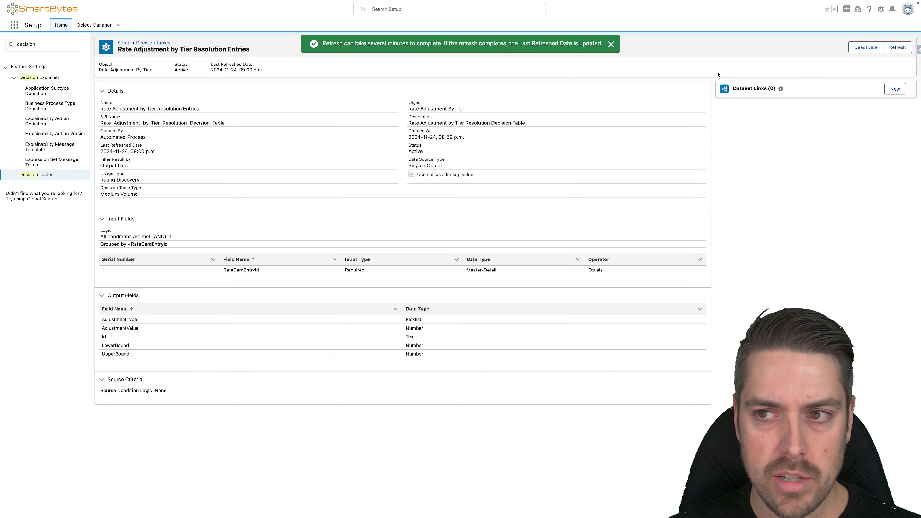
{"action": "left_click", "coordinate": [897, 49]}
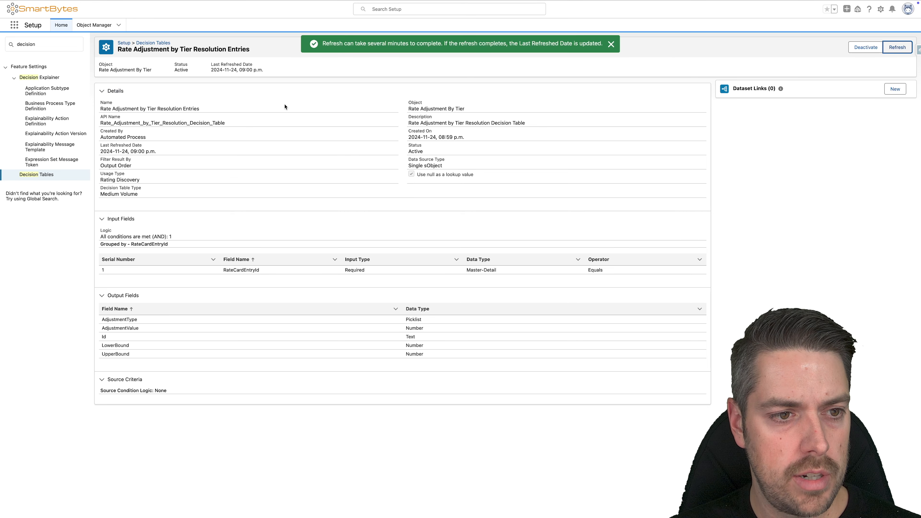
Step: Refresh the Rate Card Entries and Rate Card Entry Resolution Entries decision tables, and sort the table list by last refreshed date
{"action": "left_click", "coordinate": [127, 283]}
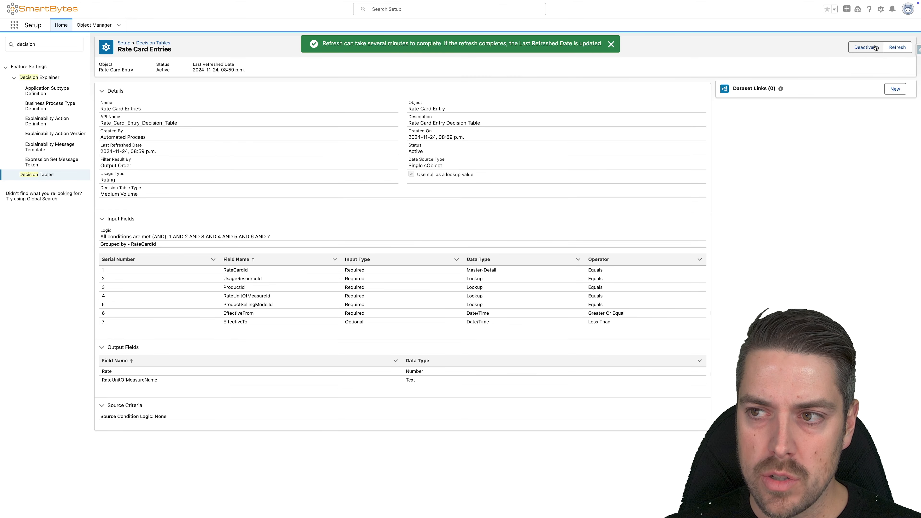
{"action": "left_click", "coordinate": [905, 49]}
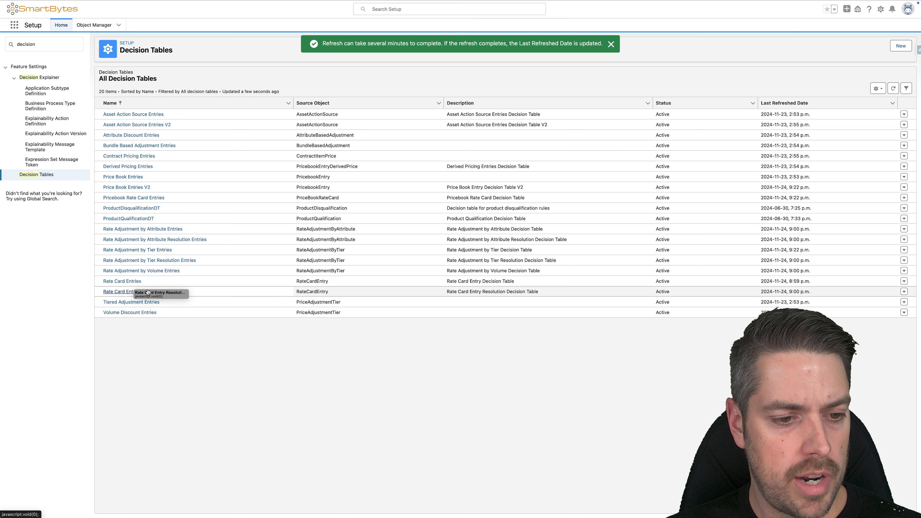
{"action": "left_click", "coordinate": [145, 292]}
{"action": "left_click", "coordinate": [905, 47]}
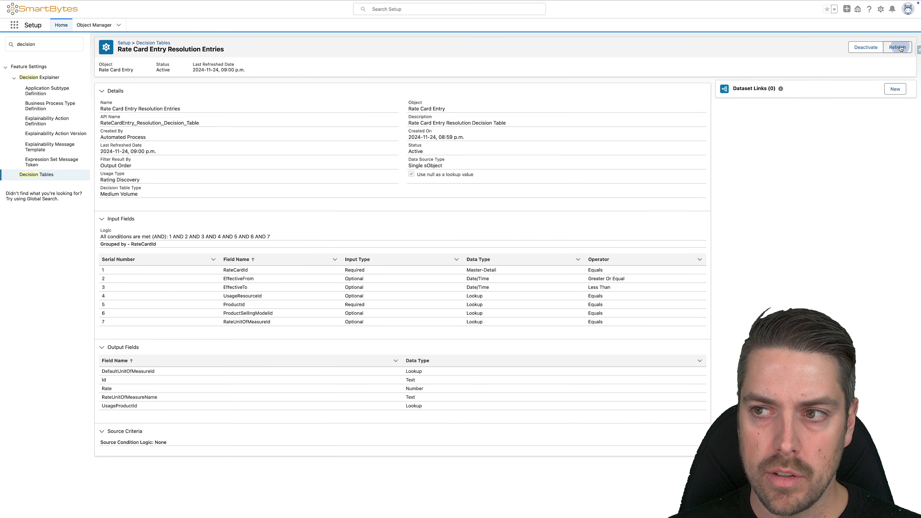
{"action": "left_click", "coordinate": [151, 43]}
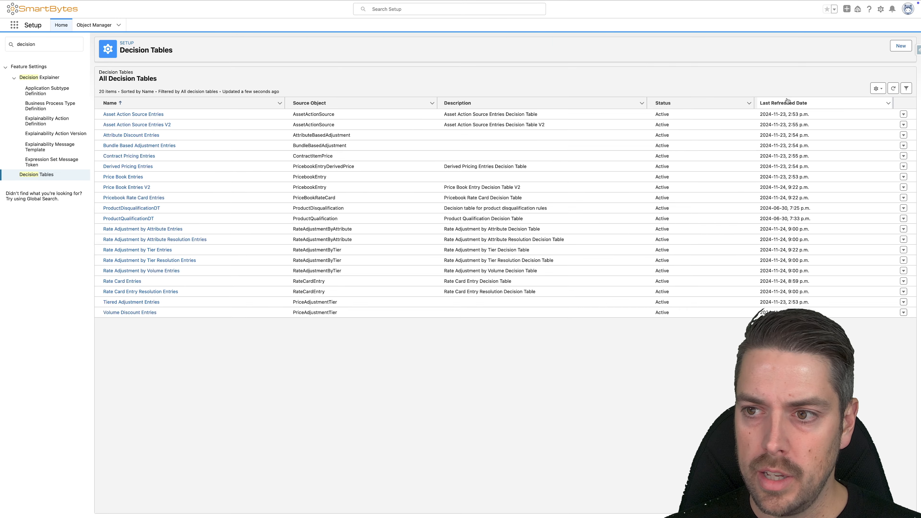
{"action": "left_click", "coordinate": [785, 102]}
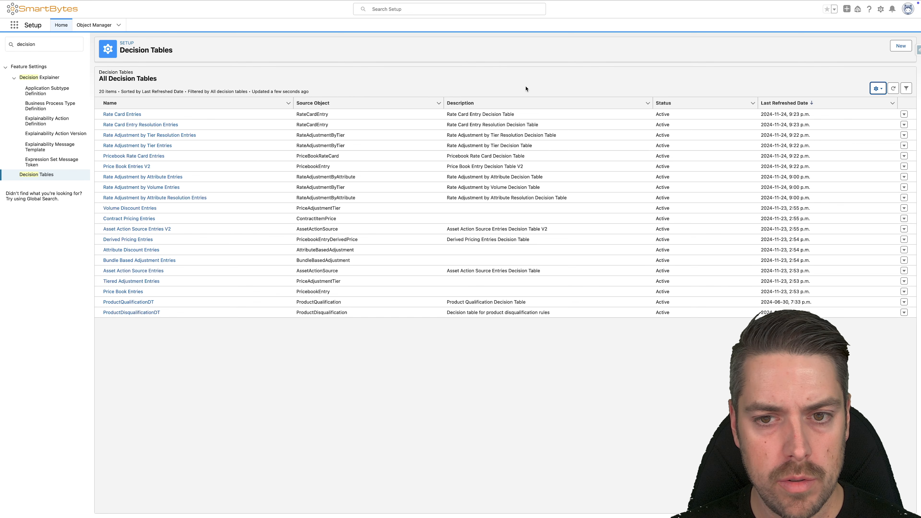
Step: On the FSD Quote, add one Model 3 and one Full Self Driving from the Tesla catalog and save the quote lines
{"action": "mouse_move", "coordinate": [537, 2]}
{"action": "left_click", "coordinate": [551, 17]}
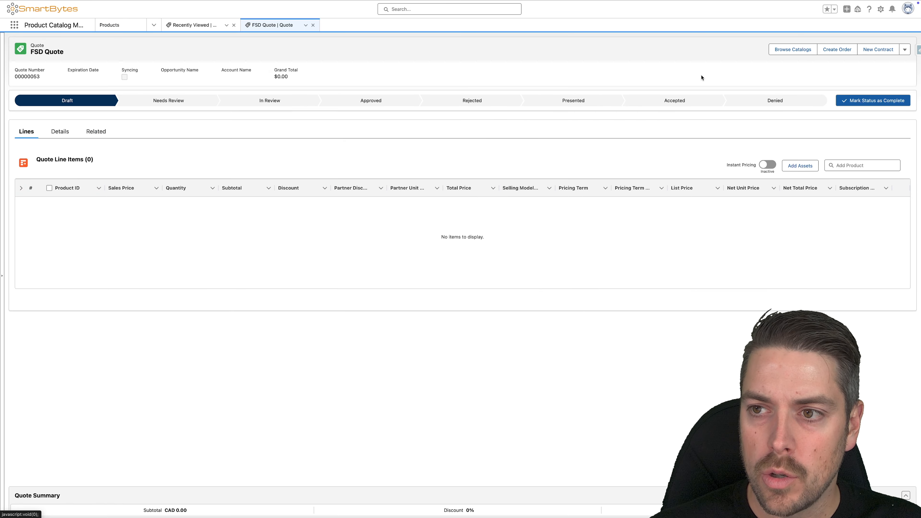
{"action": "left_click", "coordinate": [779, 50]}
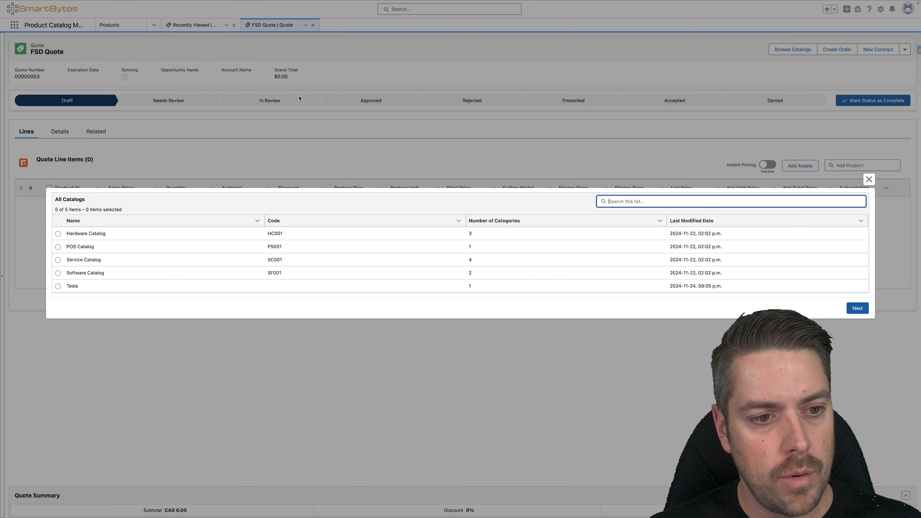
{"action": "left_click", "coordinate": [58, 286]}
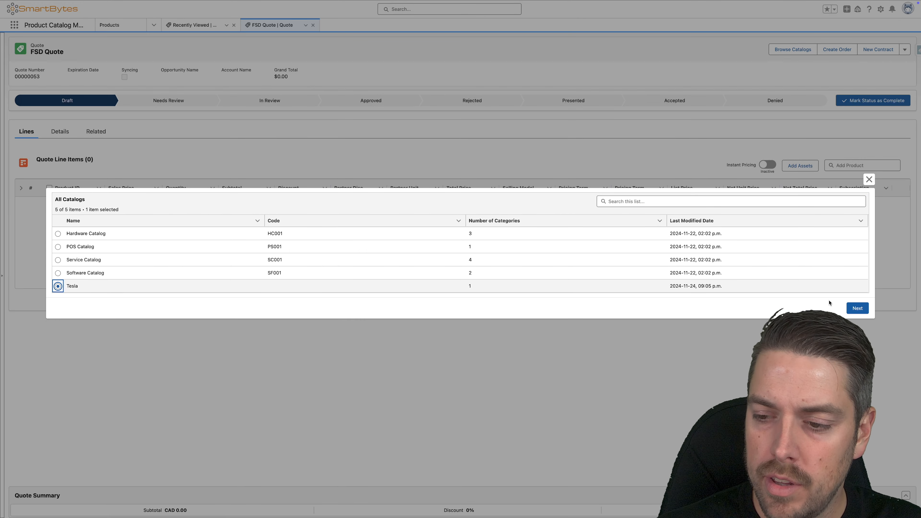
{"action": "left_click", "coordinate": [857, 309]}
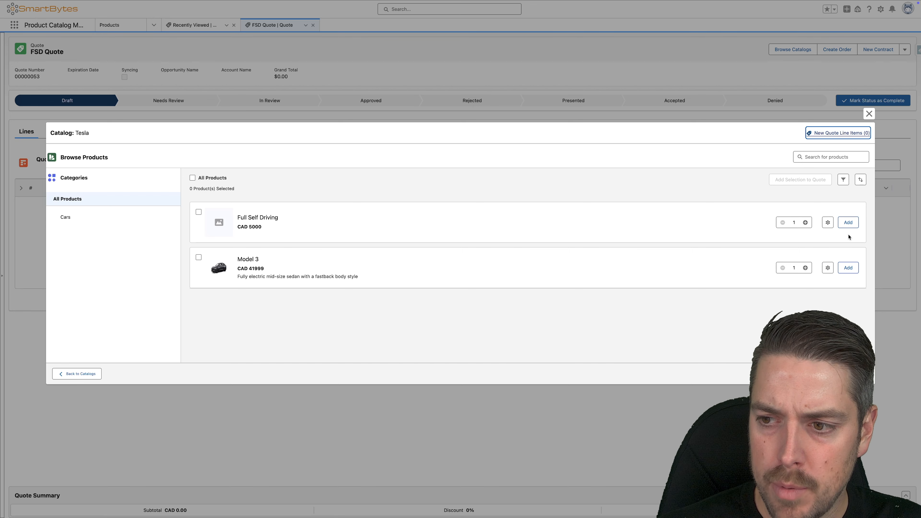
{"action": "left_click", "coordinate": [849, 267]}
{"action": "left_click", "coordinate": [853, 225]}
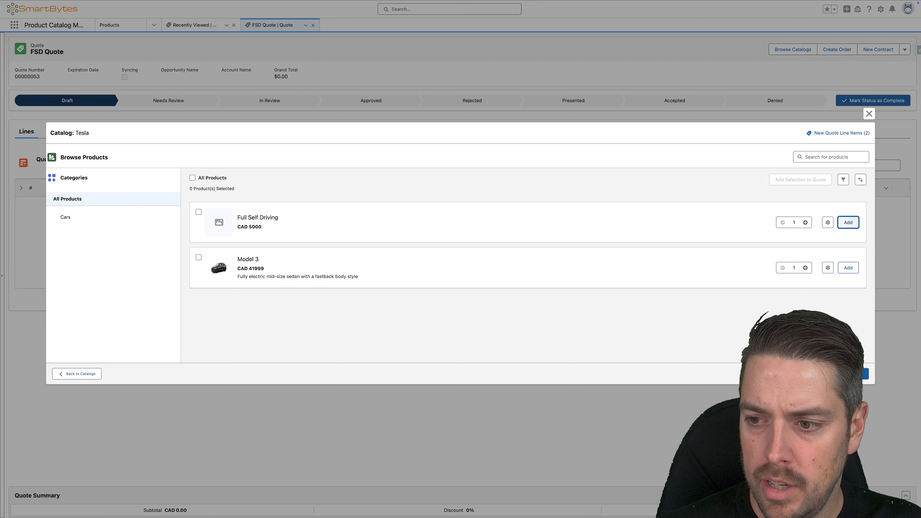
{"action": "left_click", "coordinate": [858, 373]}
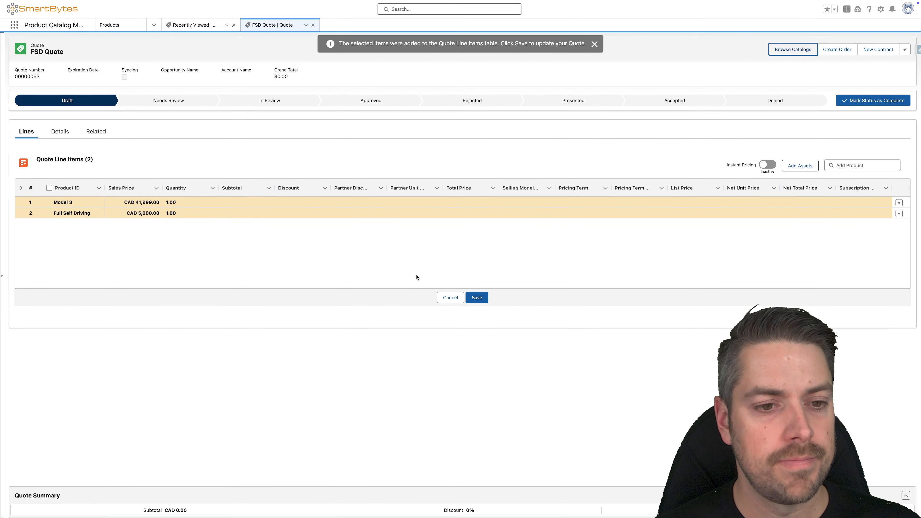
{"action": "left_click", "coordinate": [480, 298]}
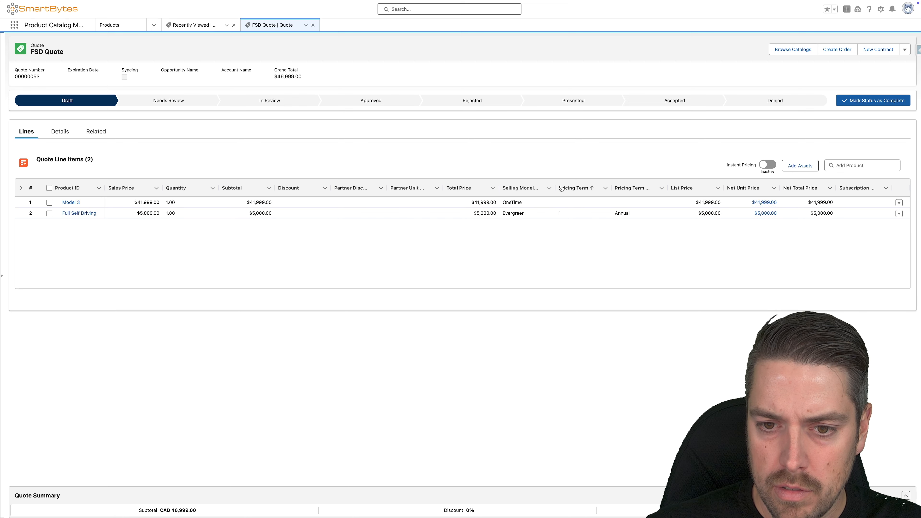
Step: Open Price By Usage for the Full Self Driving quote line and review the included FSD Distance Usage grant
{"action": "left_click", "coordinate": [899, 213]}
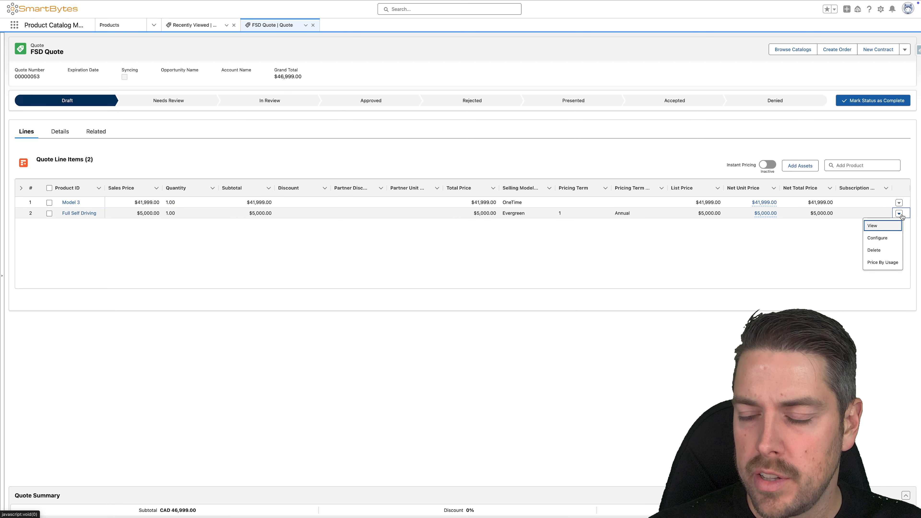
{"action": "left_click", "coordinate": [878, 263]}
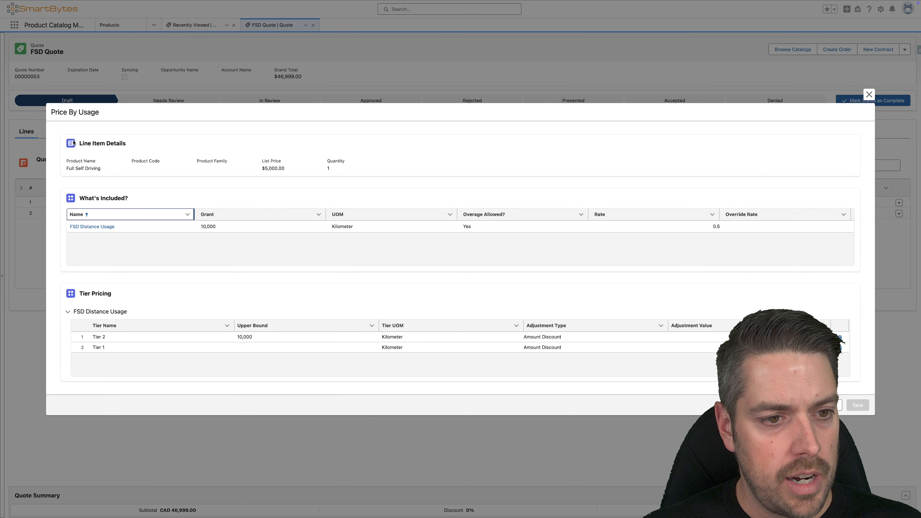
{"action": "left_click", "coordinate": [137, 201]}
{"action": "left_click_drag", "start_coordinate": [138, 201], "coordinate": [79, 203]}
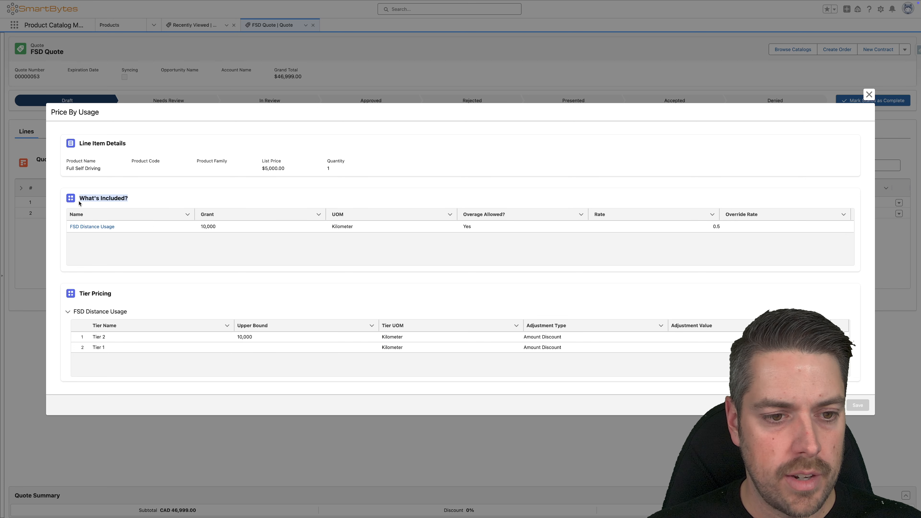
{"action": "left_click_drag", "start_coordinate": [226, 229], "coordinate": [197, 227]}
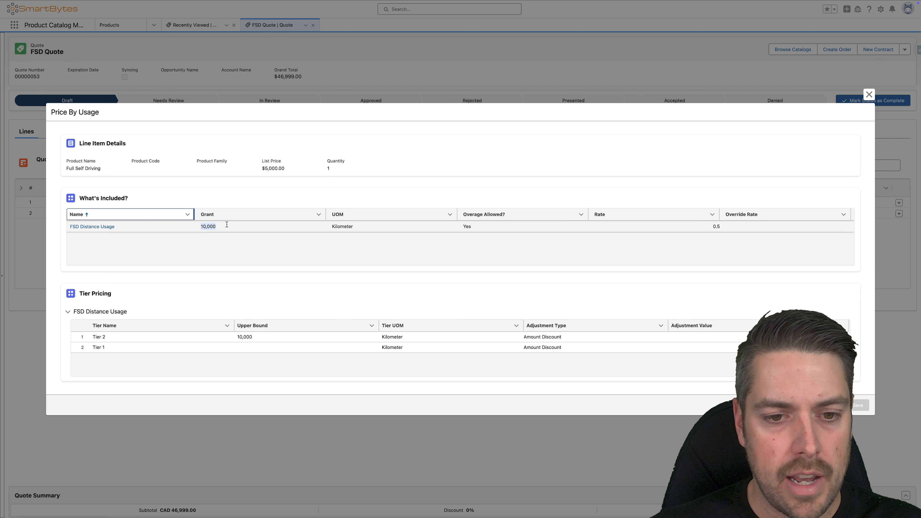
Step: Examine the FSD Distance Usage grant, unit of measure and overage rate, along with the Tier 2 adjustment type
{"action": "left_click_drag", "start_coordinate": [359, 227], "coordinate": [316, 228]}
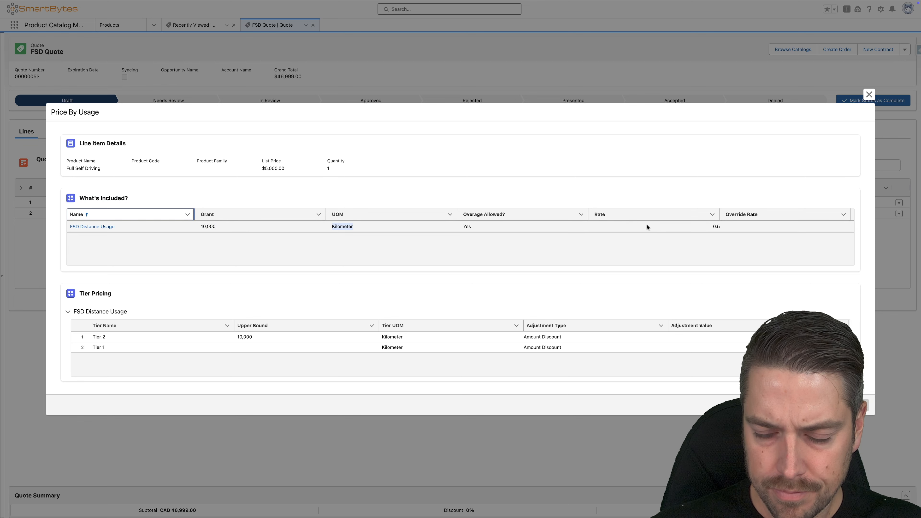
{"action": "left_click", "coordinate": [719, 227]}
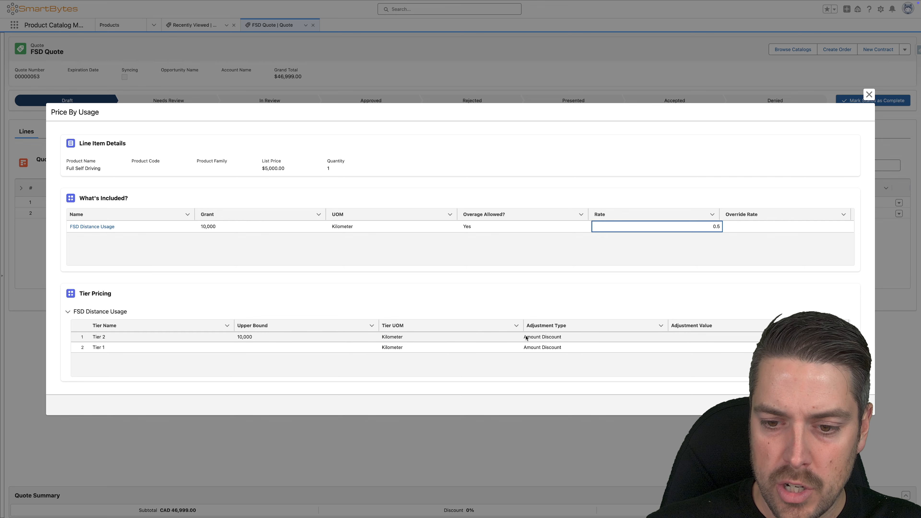
{"action": "left_click", "coordinate": [570, 338]}
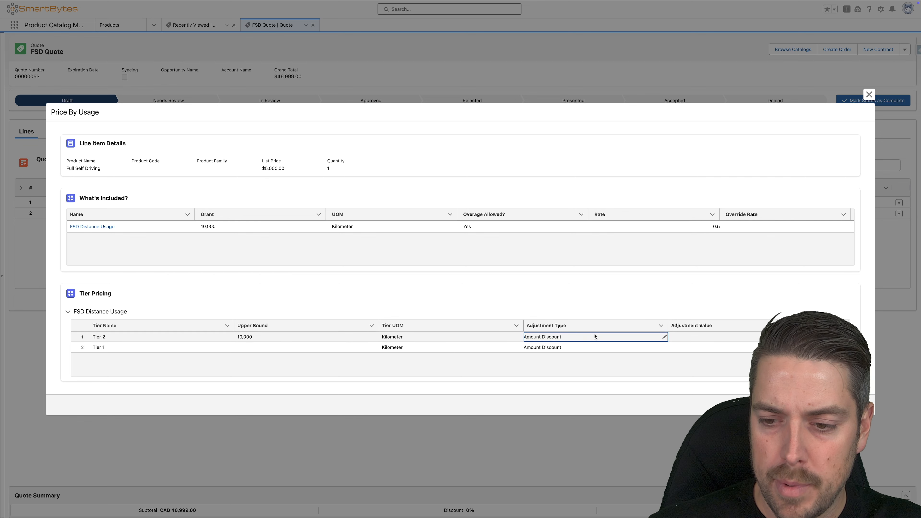
Step: Change the Tier 2 adjustment value in the FSD Distance Usage tier pricing and save the quote line's usage pricing
{"action": "left_click", "coordinate": [816, 338]}
{"action": "left_click", "coordinate": [816, 337]}
{"action": "left_click", "coordinate": [842, 338]}
{"action": "left_click", "coordinate": [797, 339]}
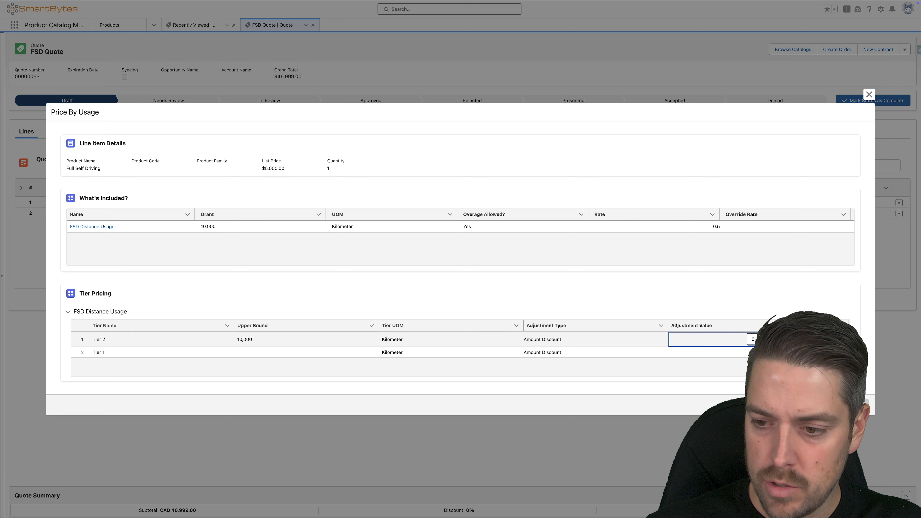
{"action": "left_click", "coordinate": [650, 339]}
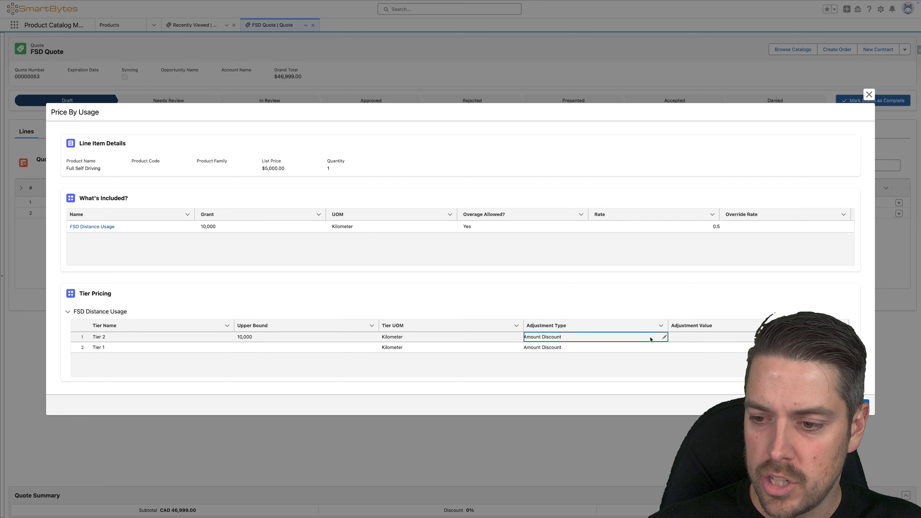
{"action": "left_click", "coordinate": [831, 348]}
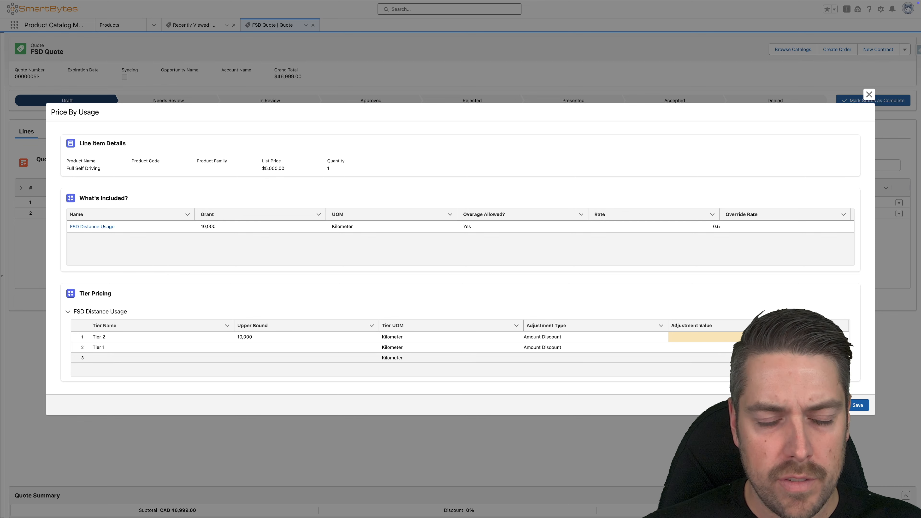
{"action": "left_click", "coordinate": [845, 357]}
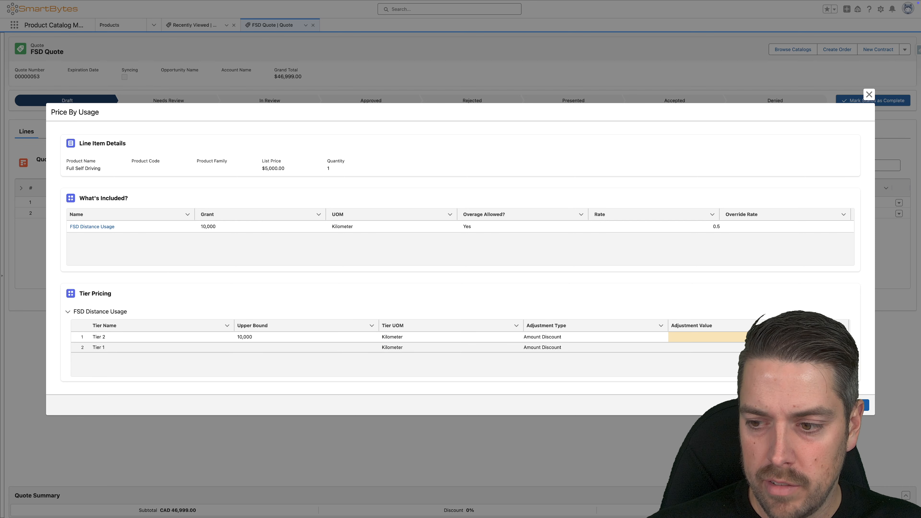
{"action": "left_click", "coordinate": [863, 404]}
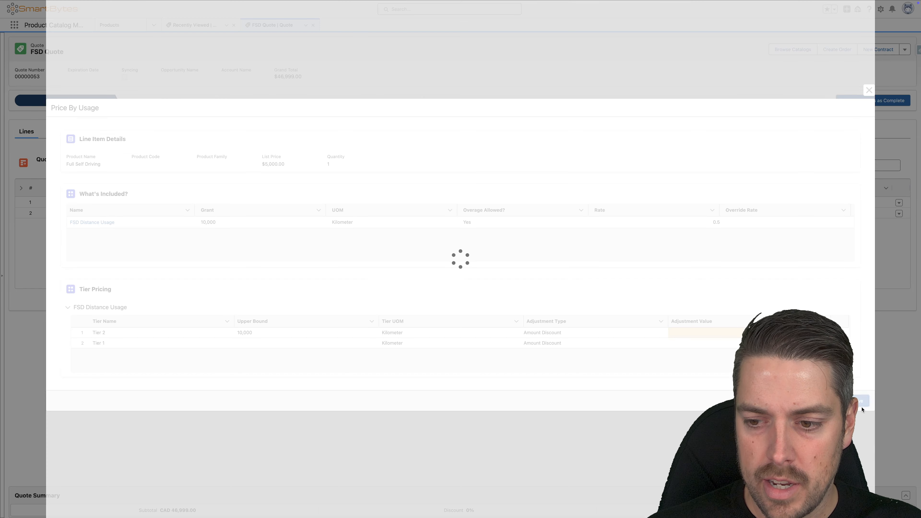